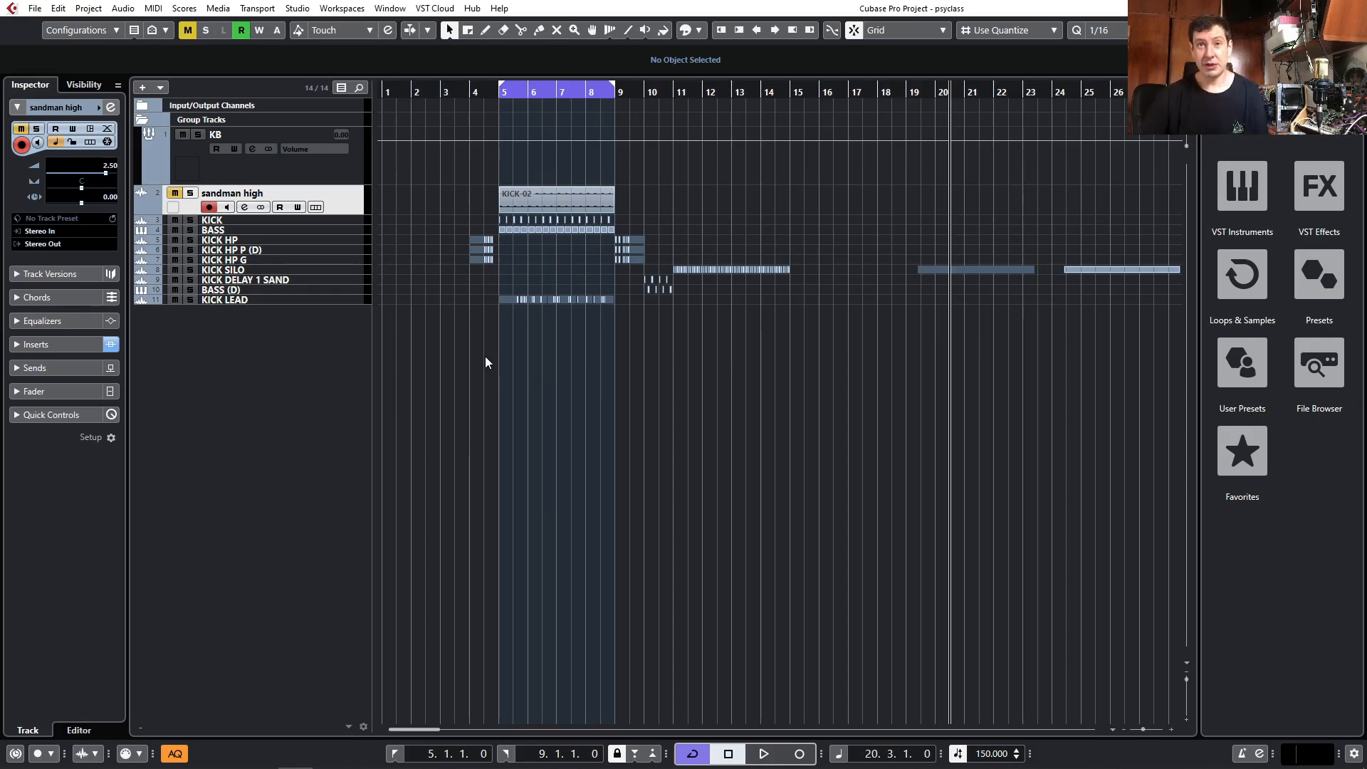
- Show the KICK HP track's filter frequency automation lane and open its Sonalksis Creative Filter insert, placed clear of the tracks
{"action": "left_click", "coordinate": [332, 241]}
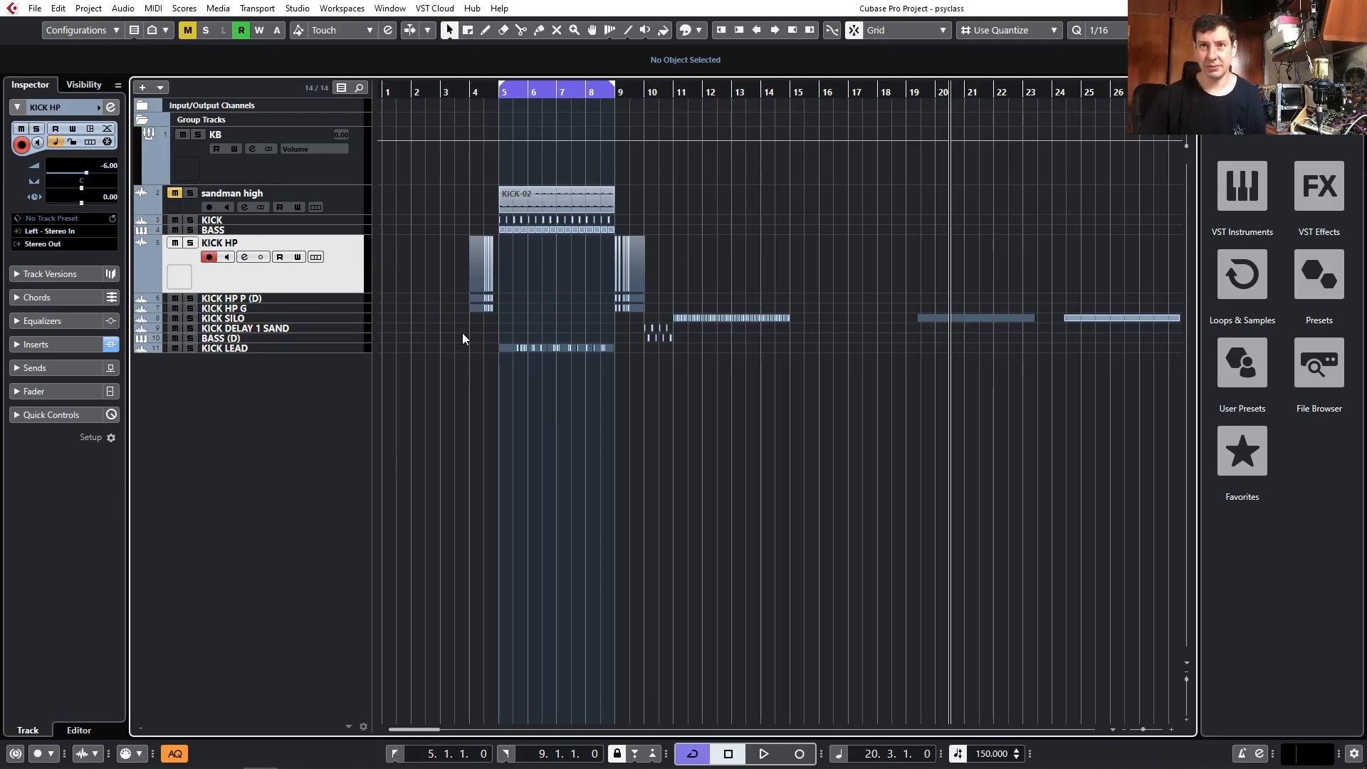
{"action": "left_click", "coordinate": [141, 287]}
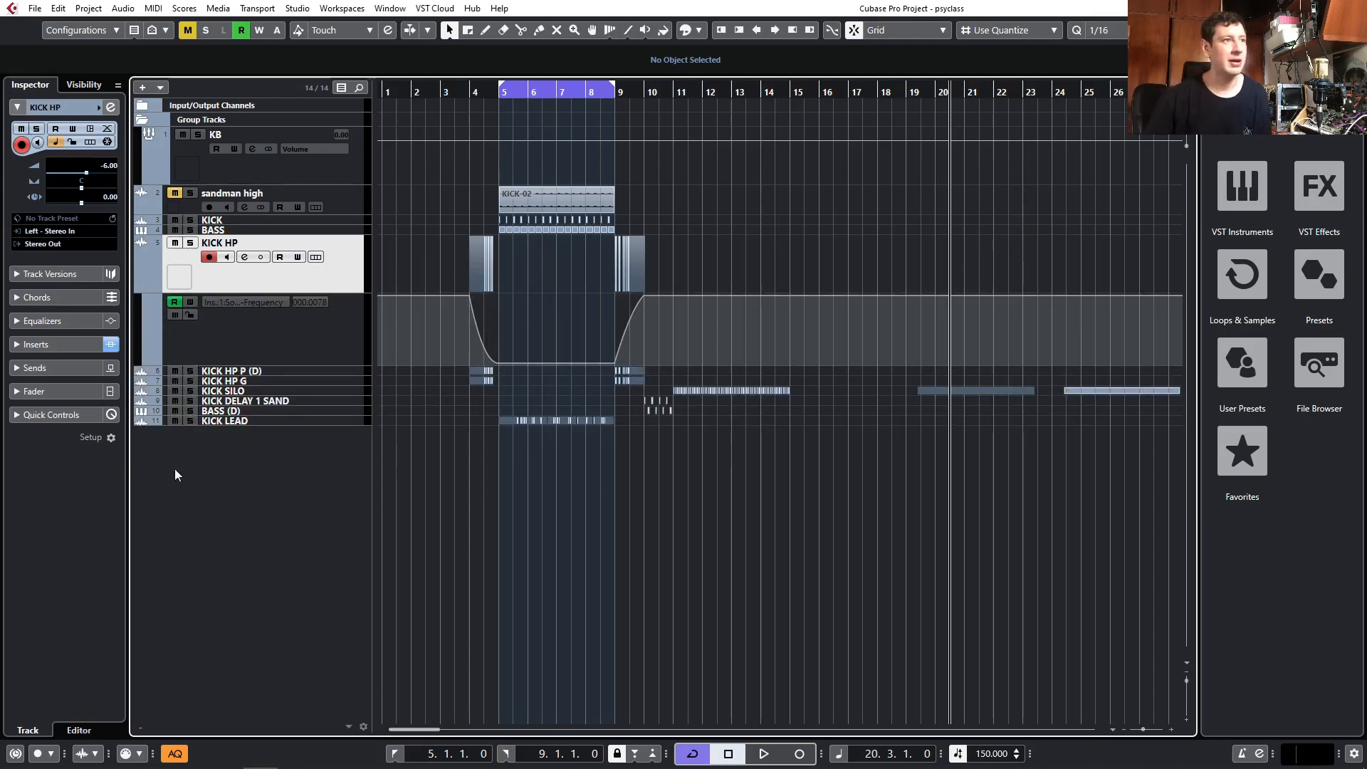
{"action": "left_click", "coordinate": [244, 257]}
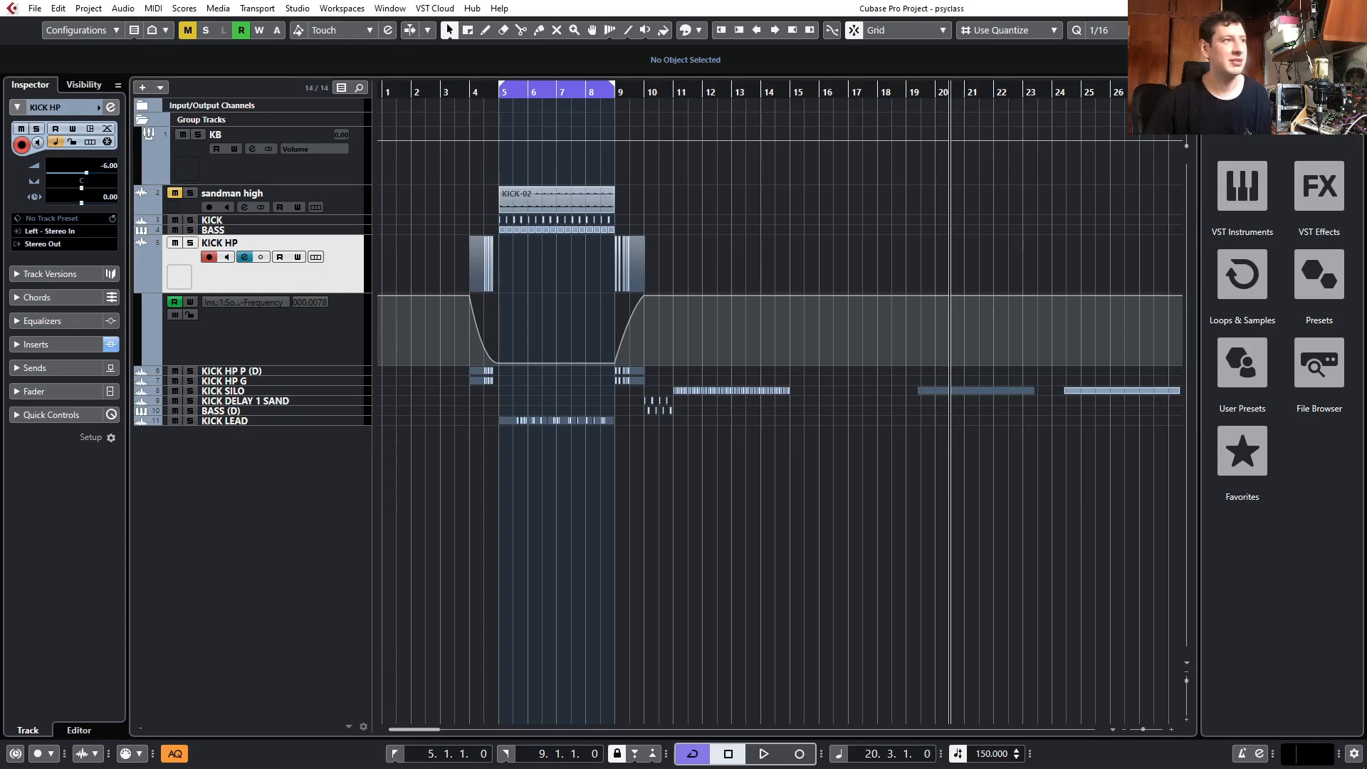
{"action": "left_click_drag", "start_coordinate": [666, 275], "coordinate": [938, 436]}
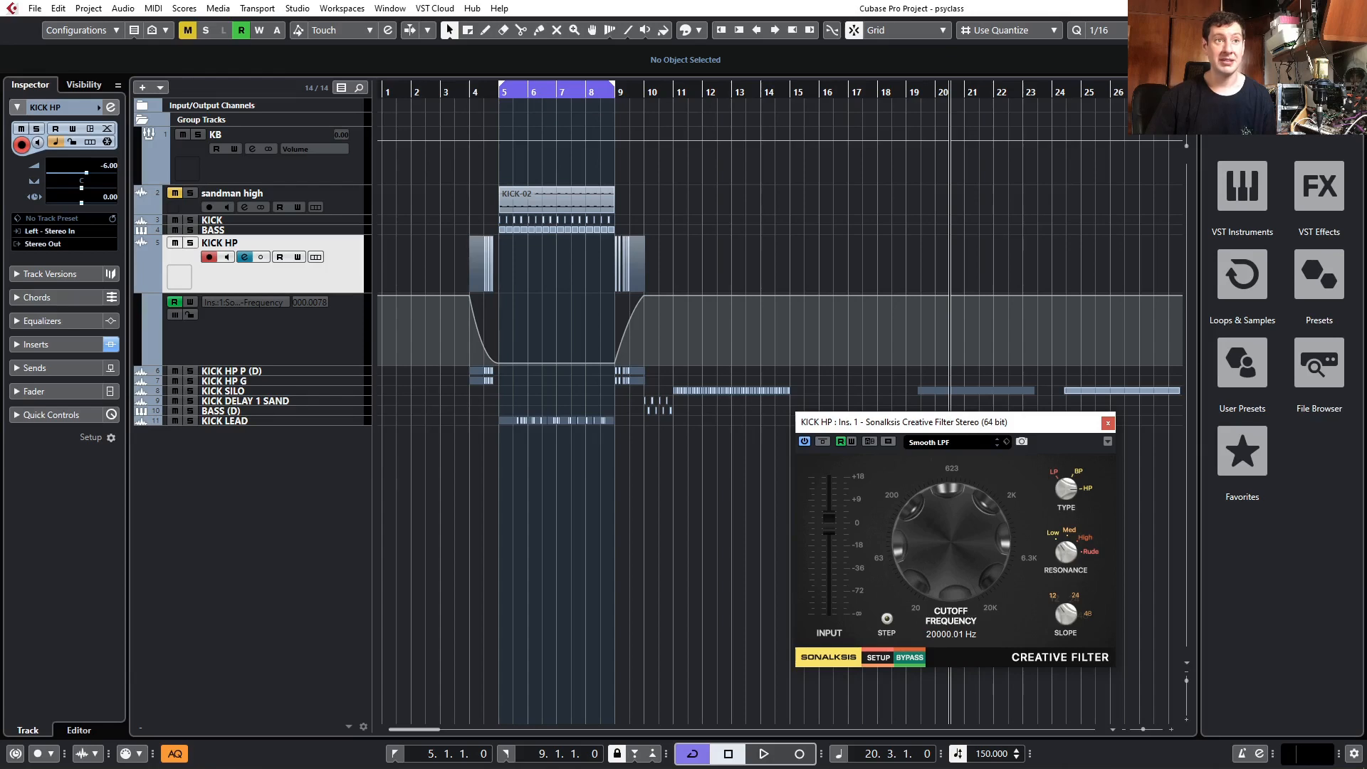
- Play the KICK HP roll in bar 4 from just before it, listening to the automated filter cutoff sweep
{"action": "scroll", "coordinate": [479, 351], "scroll_direction": "up", "scroll_amount": 5}
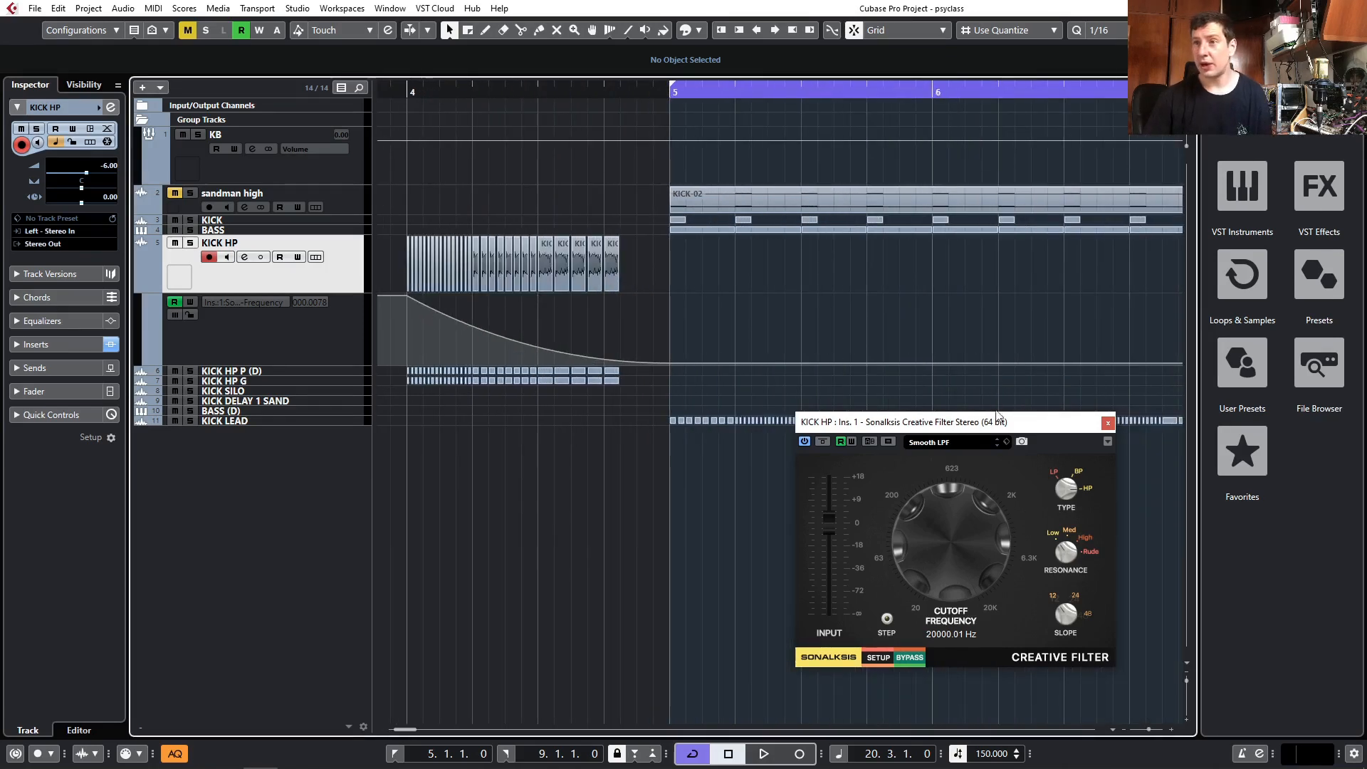
{"action": "scroll", "coordinate": [957, 507], "scroll_direction": "down", "scroll_amount": 1}
{"action": "scroll", "coordinate": [646, 559], "scroll_direction": "down", "scroll_amount": 1}
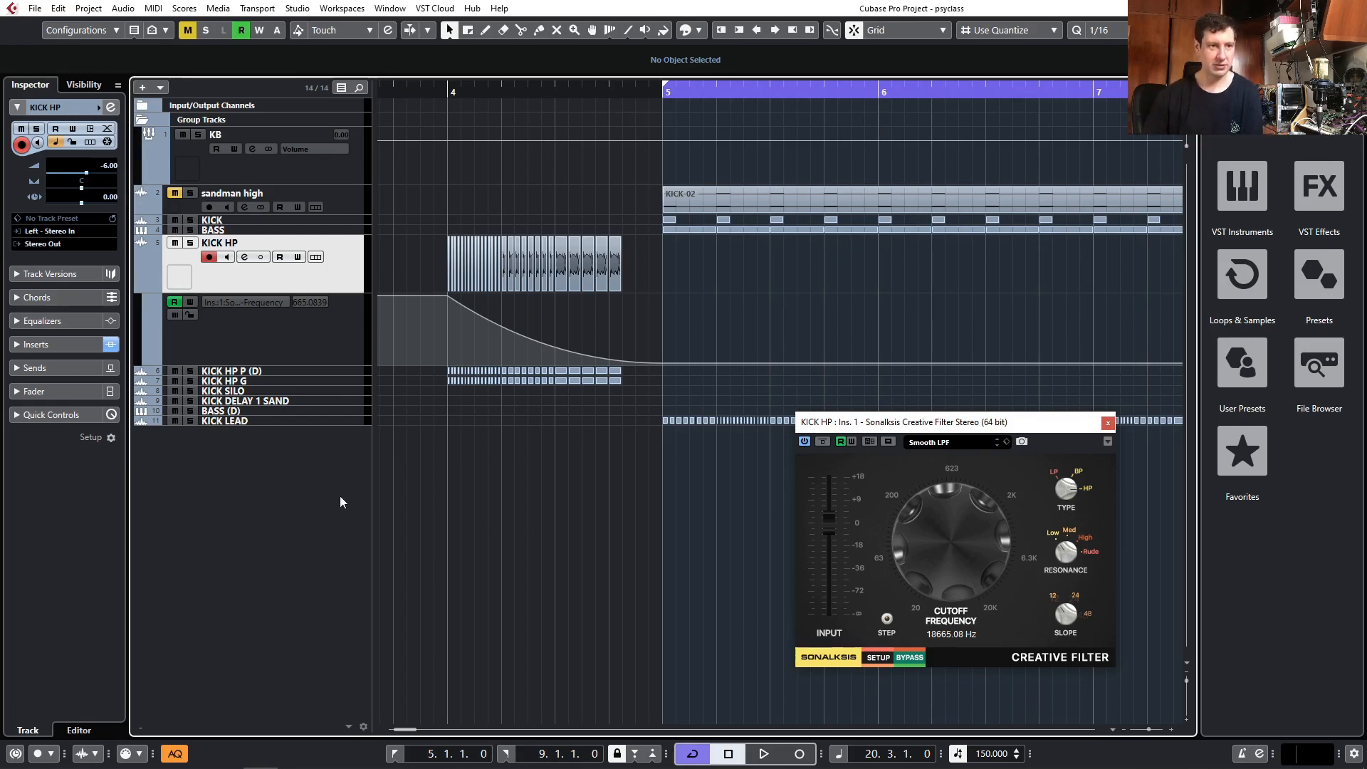
{"action": "left_click", "coordinate": [429, 92]}
{"action": "key", "text": "space"}
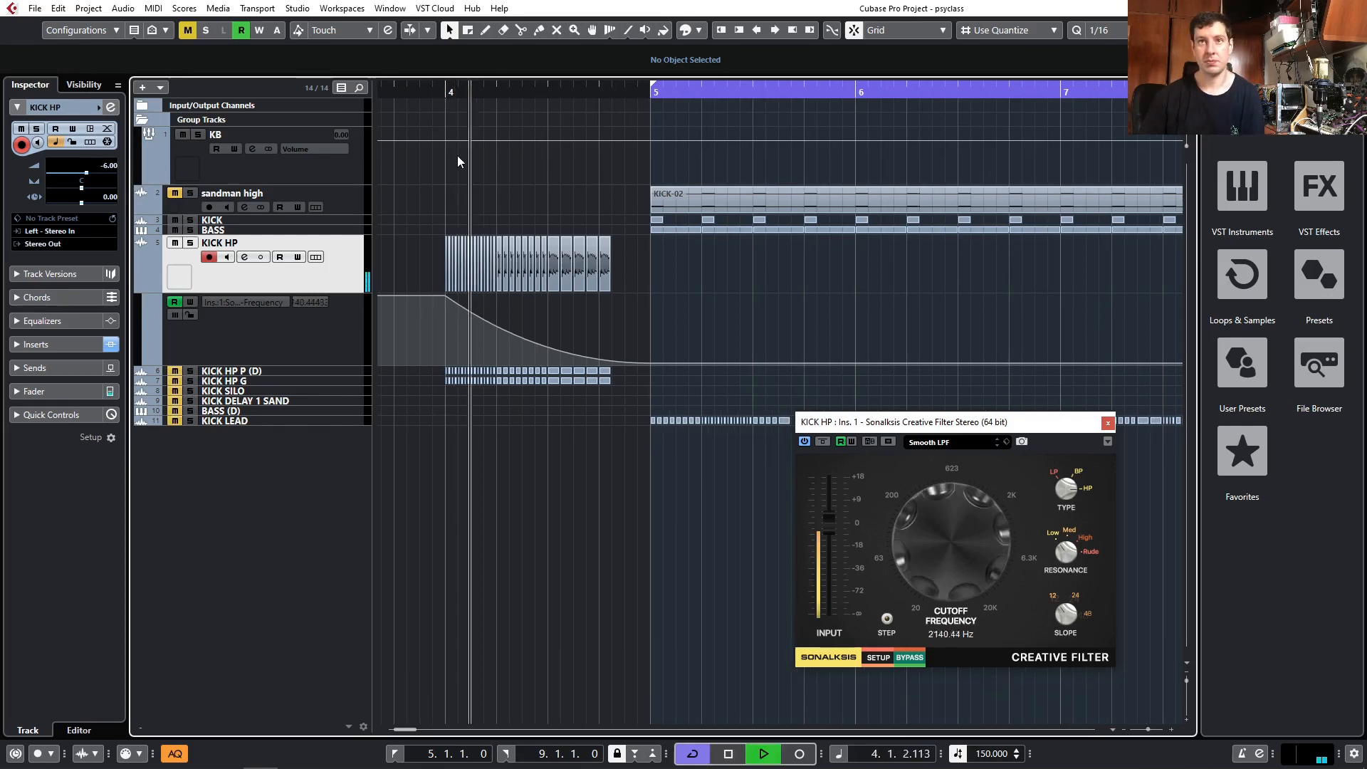
{"action": "key", "text": "space"}
{"action": "key", "text": "g"}
{"action": "key", "text": "g"}
{"action": "key", "text": "g"}
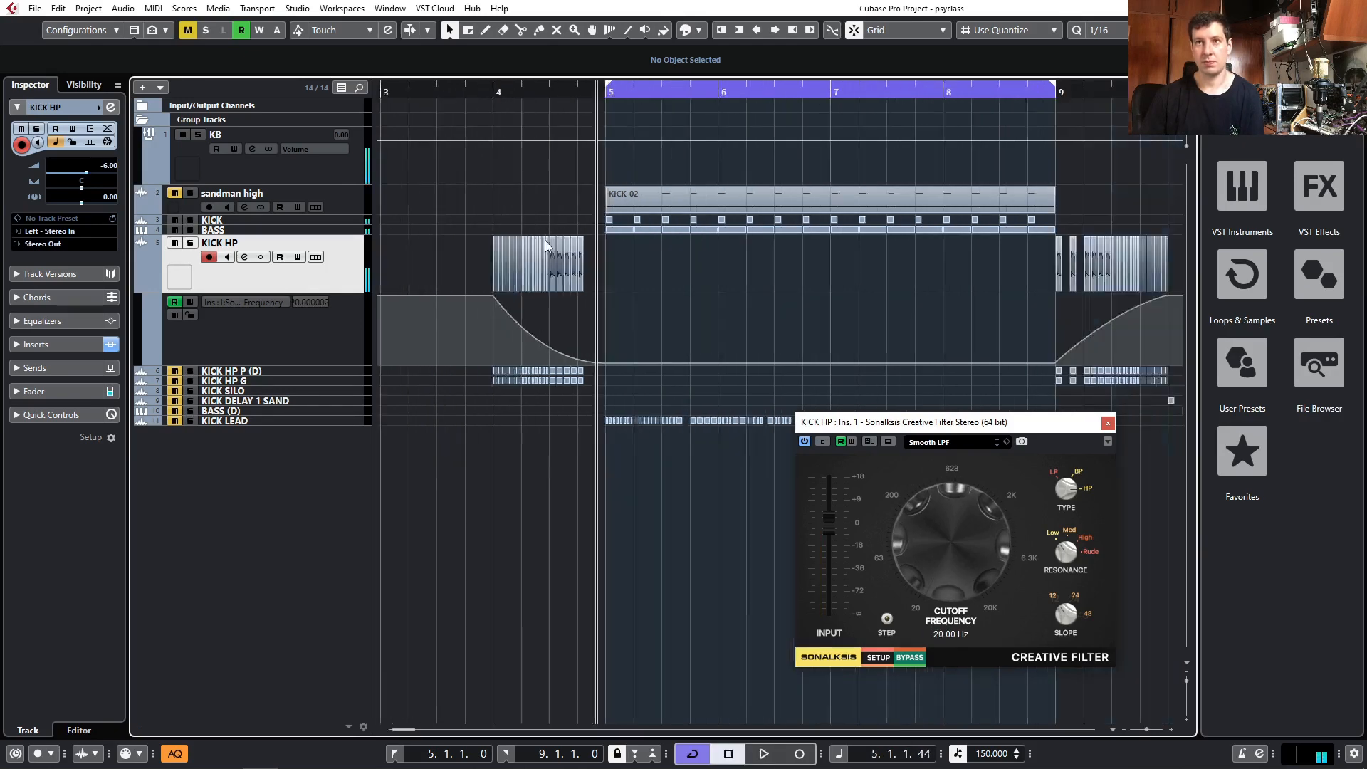
- Turn cycling off and play from 8.4.1 through the second KICK HP roll in bar 9
{"action": "scroll", "coordinate": [479, 296], "scroll_direction": "right", "scroll_amount": 5}
{"action": "left_click", "coordinate": [545, 85]}
{"action": "left_click", "coordinate": [544, 93]}
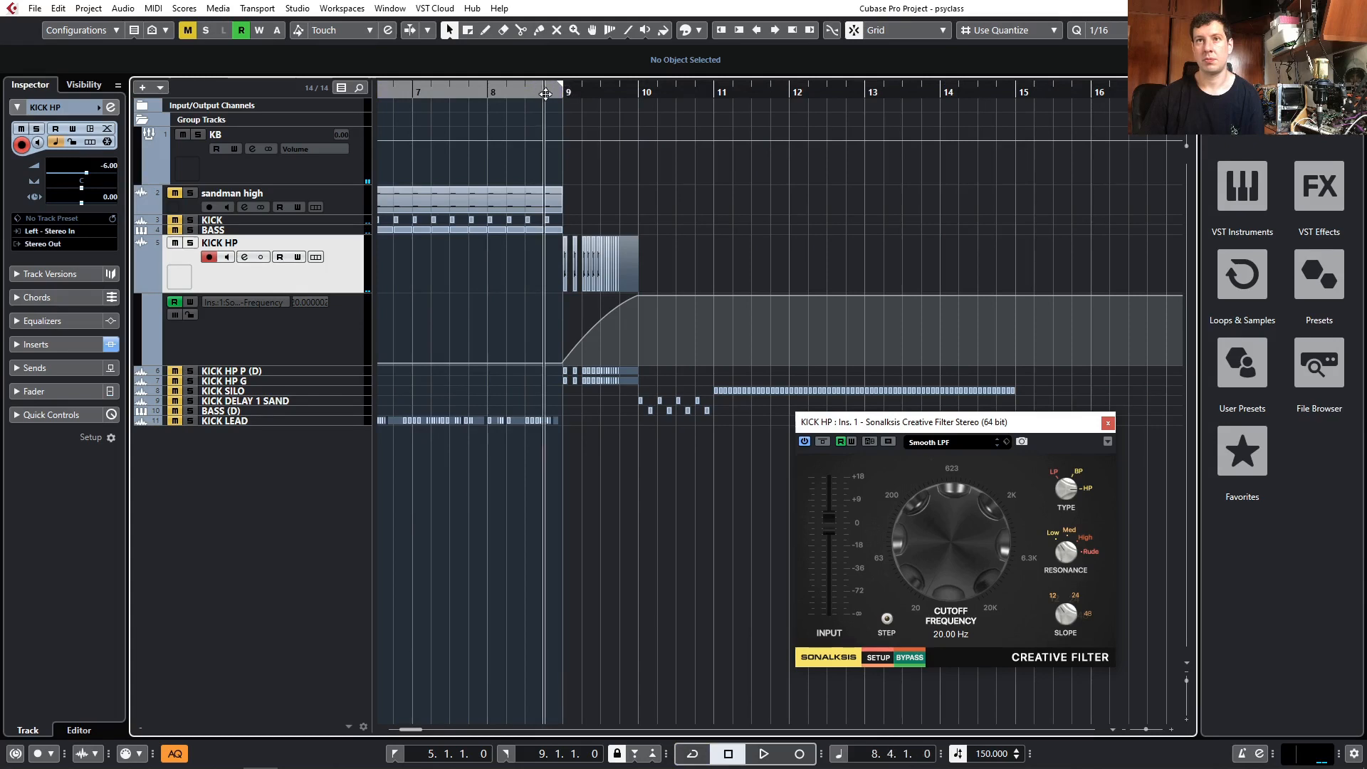
{"action": "key", "text": "space"}
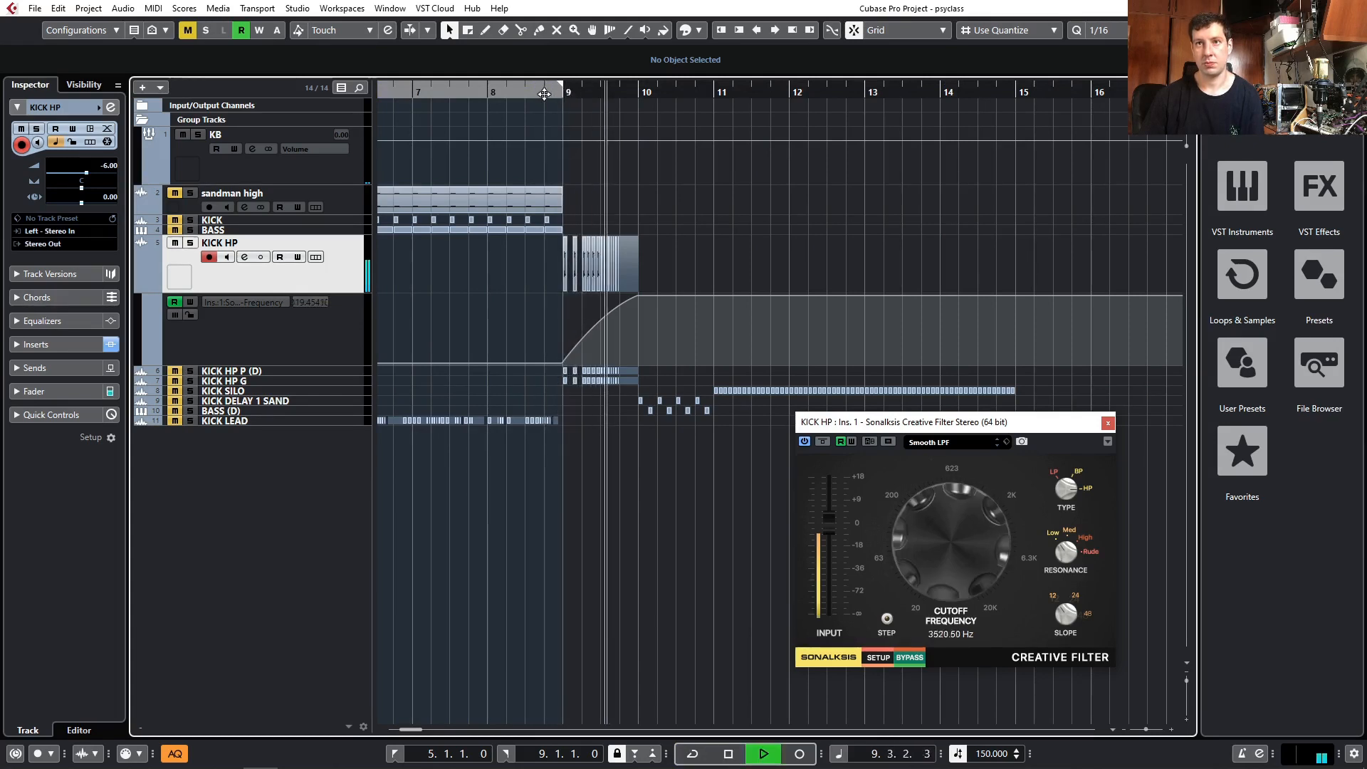
{"action": "key", "text": "space"}
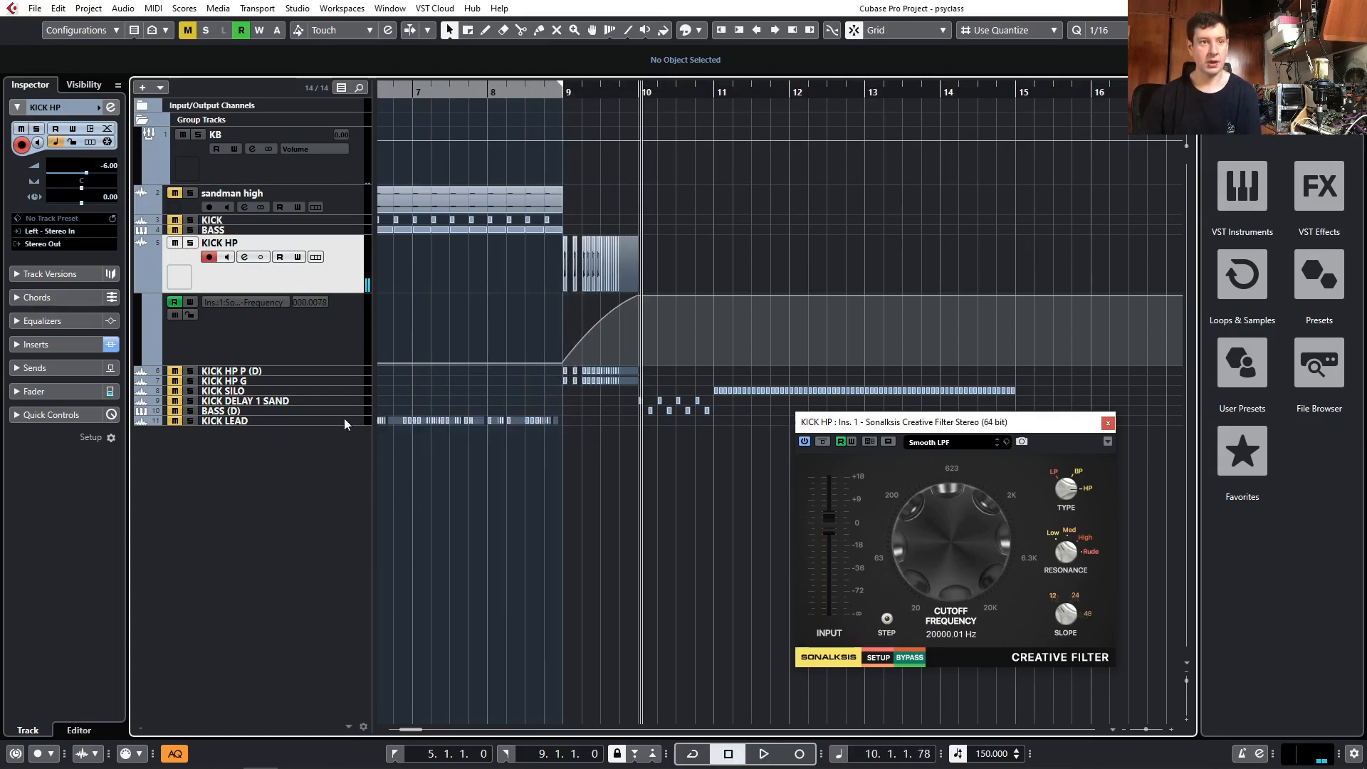
- Hide the KICK HP automation lane and close the track's Creative Filter window
{"action": "scroll", "coordinate": [502, 499], "scroll_direction": "down", "scroll_amount": 4}
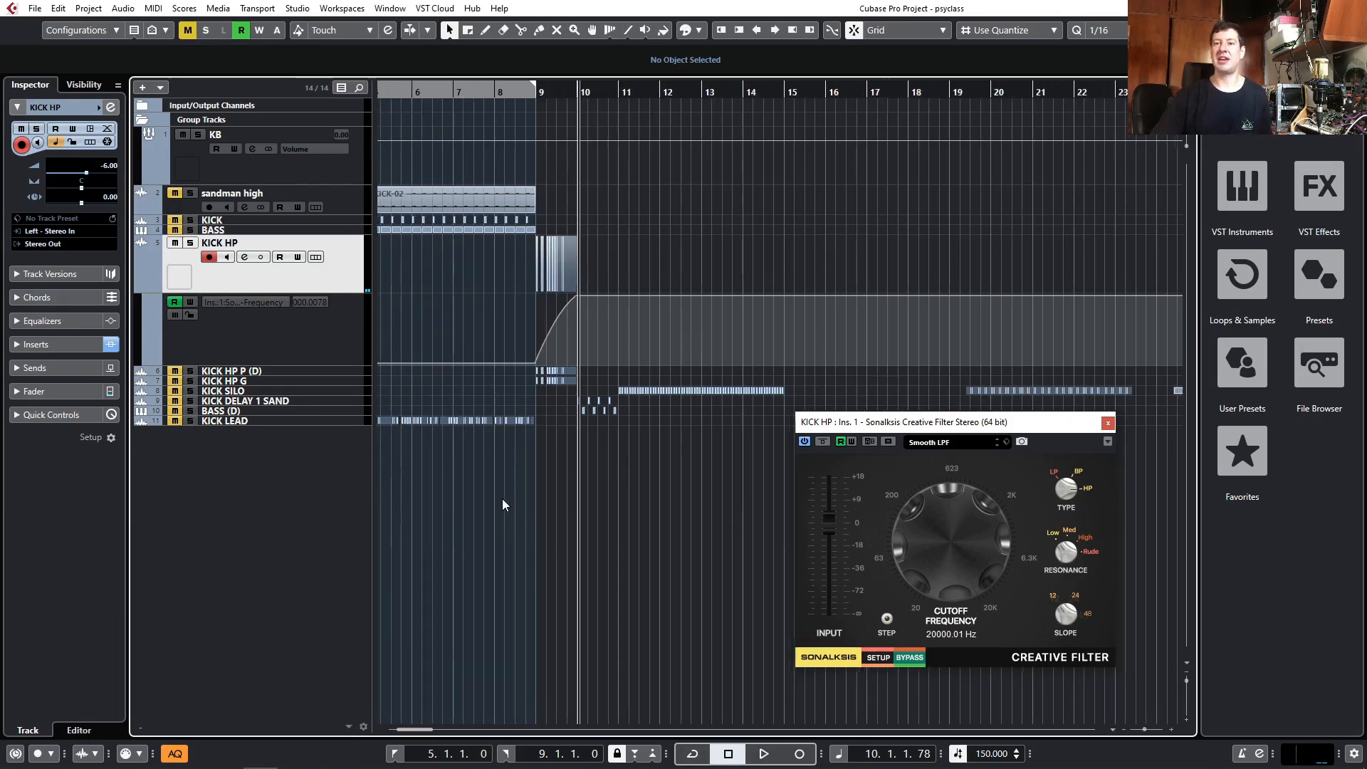
{"action": "scroll", "coordinate": [506, 484], "scroll_direction": "left", "scroll_amount": 2}
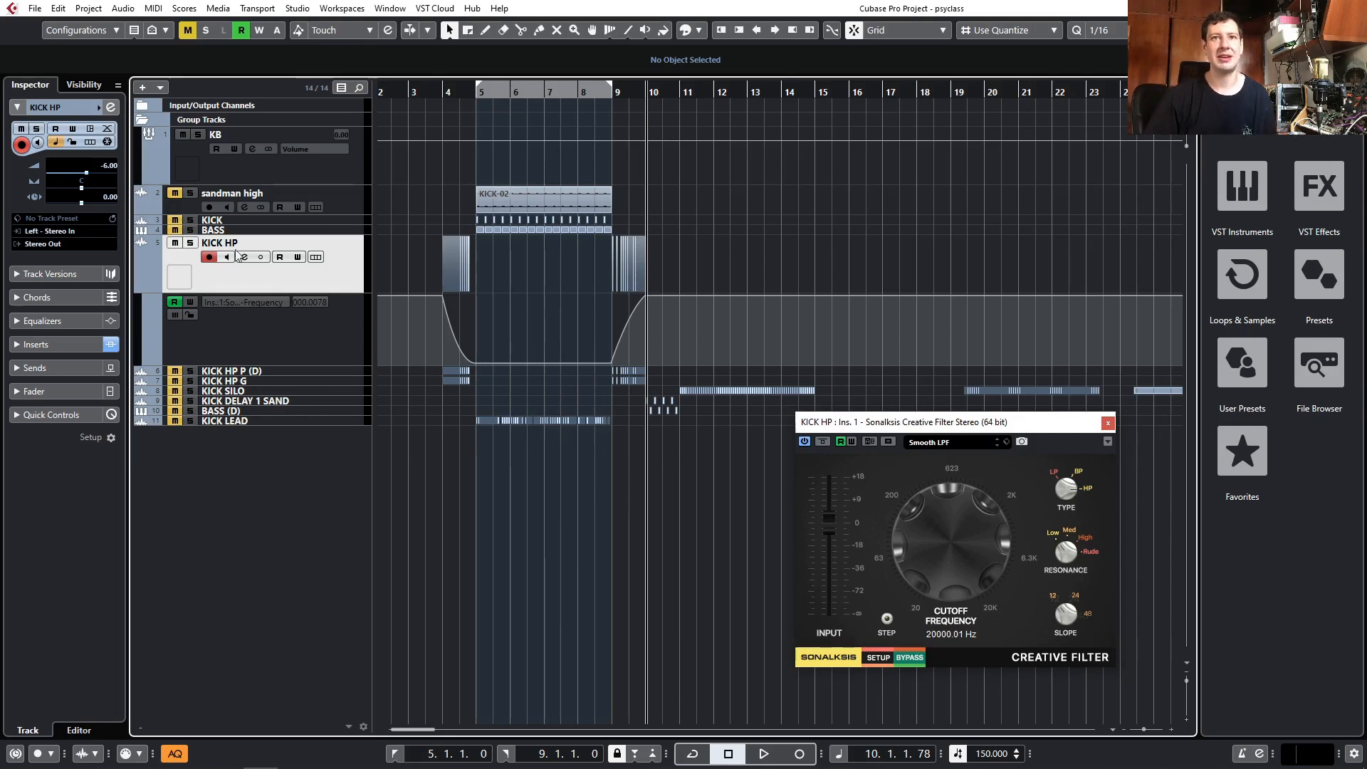
{"action": "left_click", "coordinate": [202, 172]}
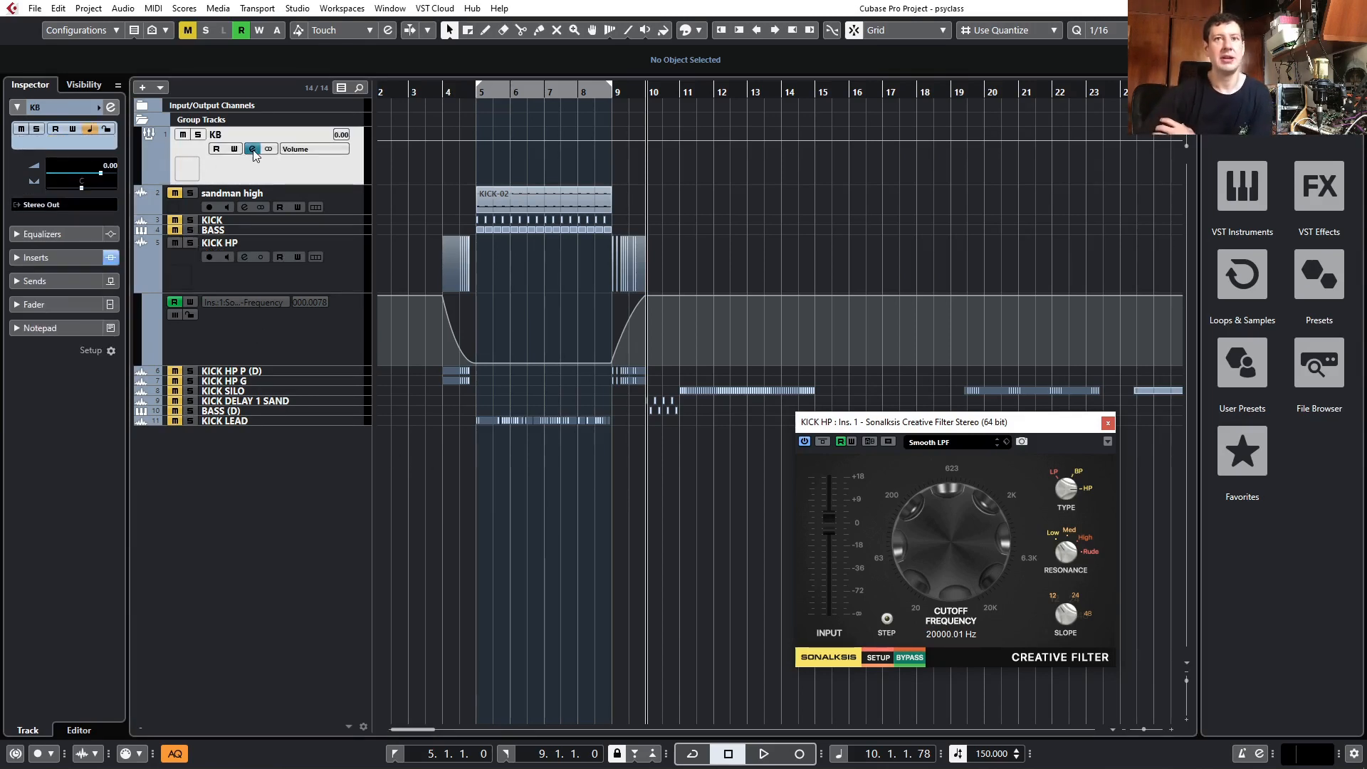
{"action": "left_click", "coordinate": [178, 314]}
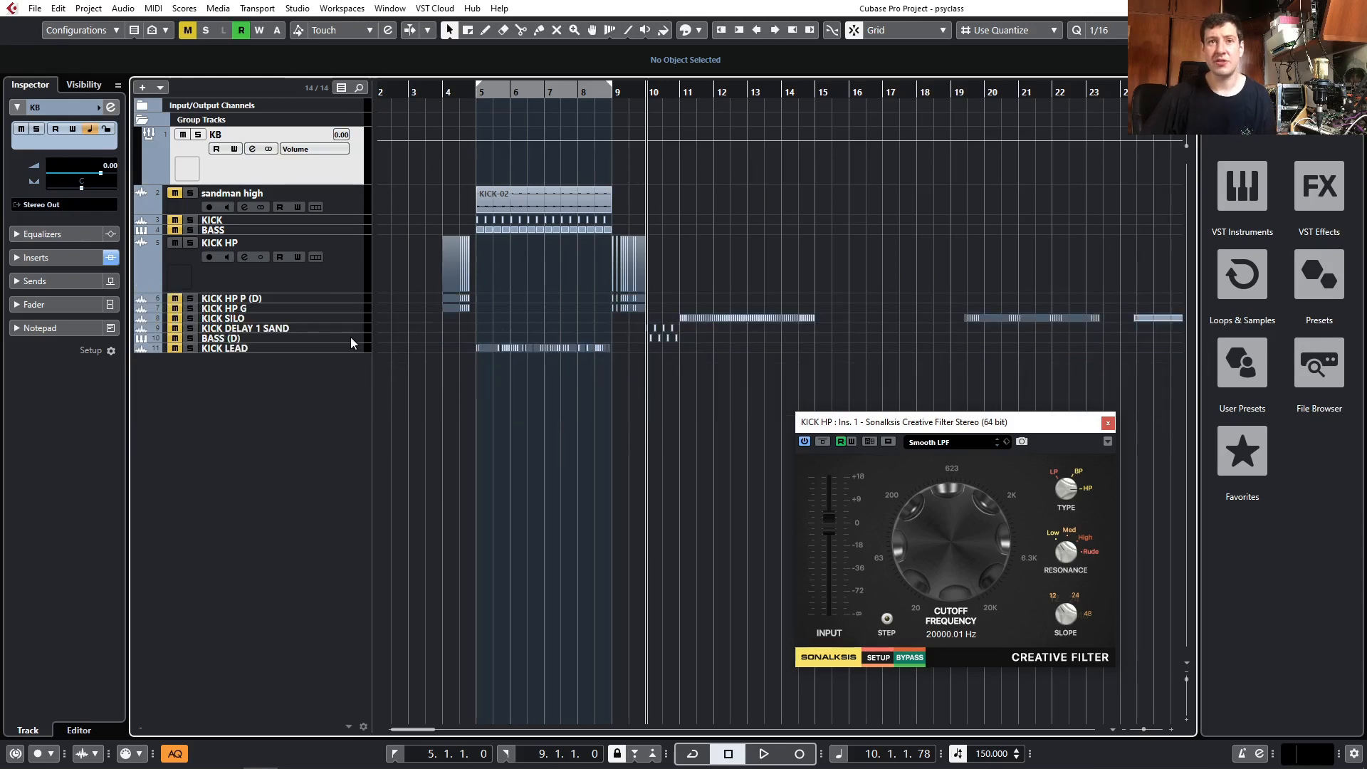
{"action": "left_click", "coordinate": [221, 272]}
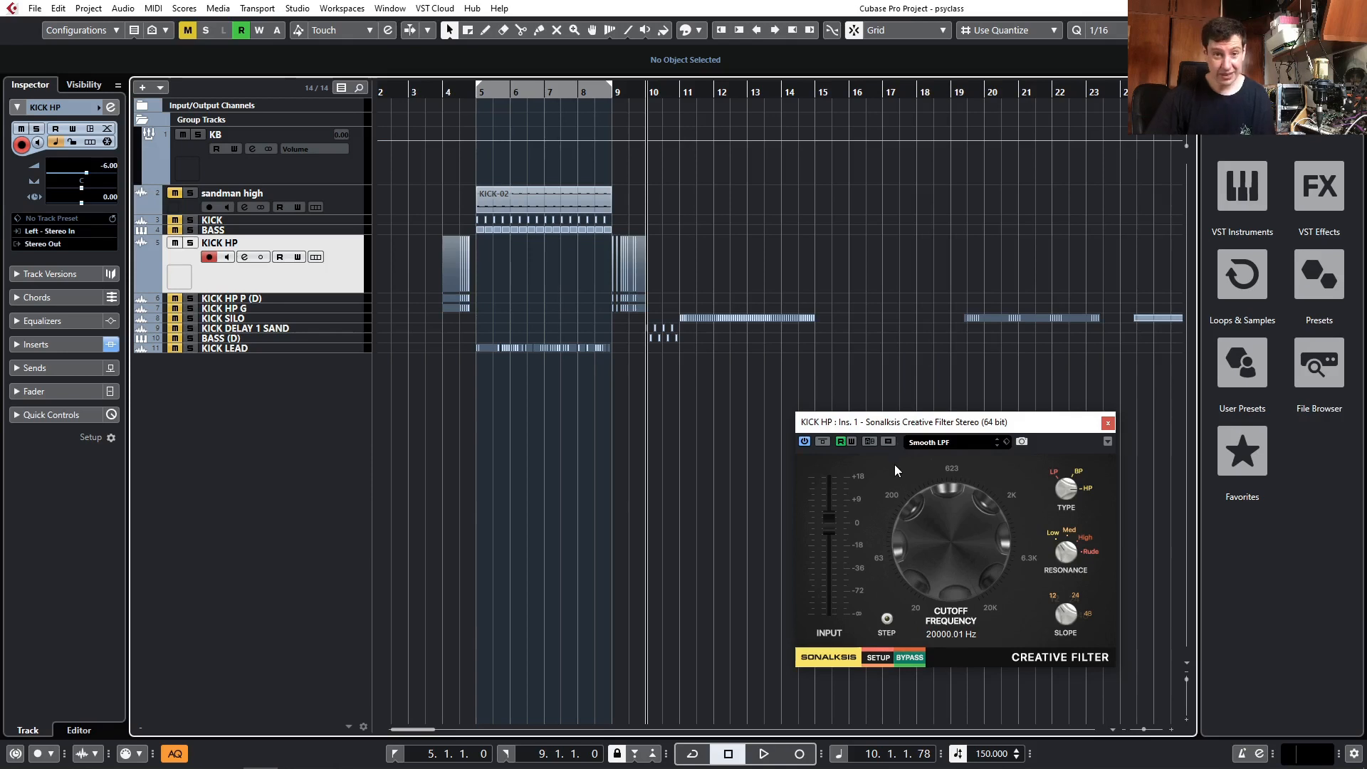
{"action": "left_click", "coordinate": [1108, 423]}
- Enlarge the KICK HP P (D) track and solo it
{"action": "left_click_drag", "start_coordinate": [359, 292], "coordinate": [306, 316]}
{"action": "left_click", "coordinate": [175, 252]}
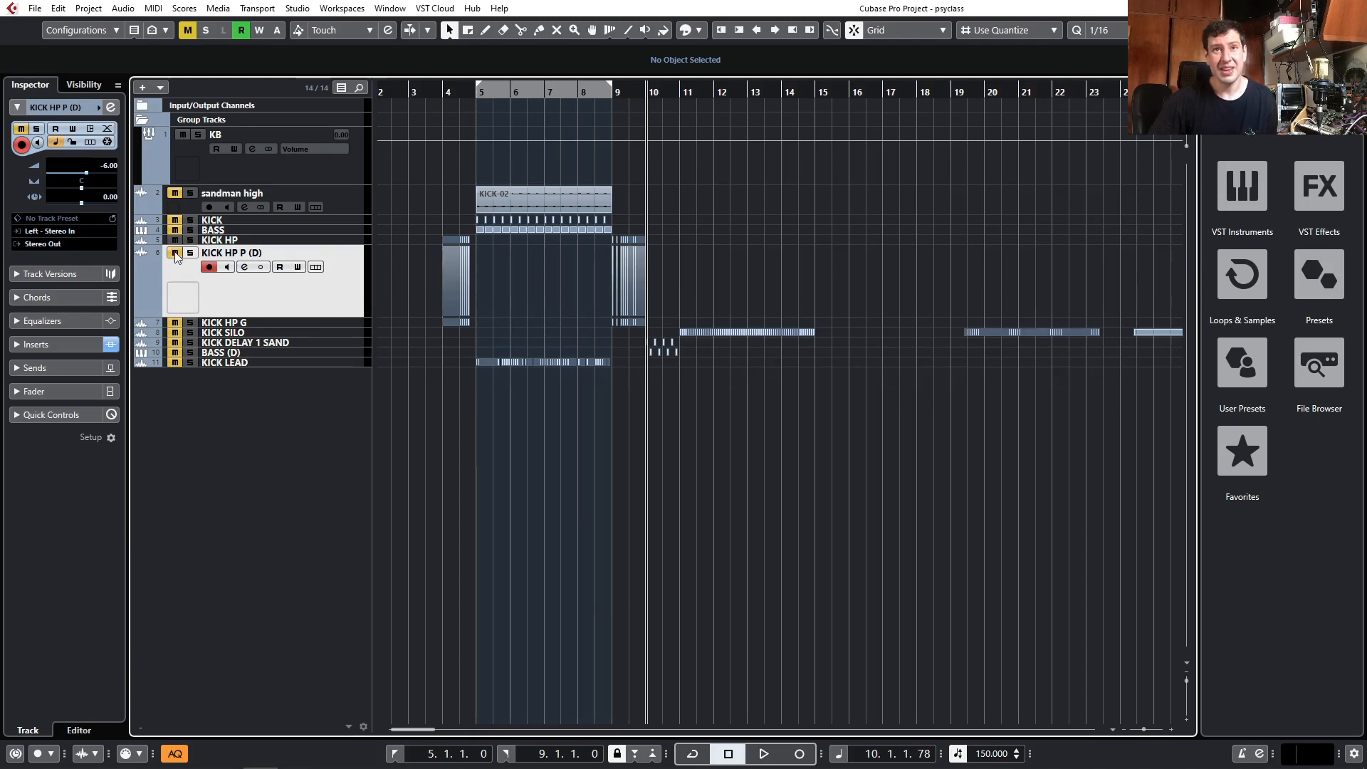
{"action": "left_click", "coordinate": [190, 253]}
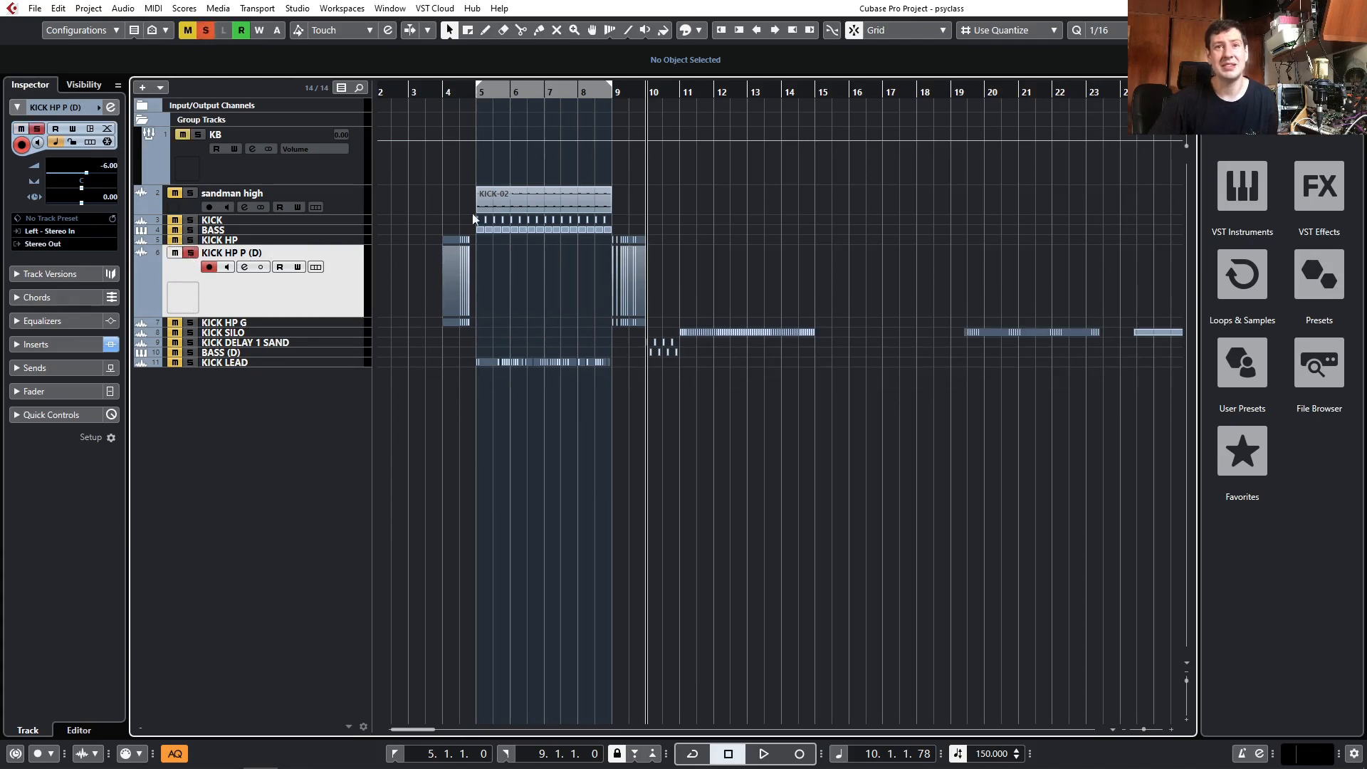
- Set the locators around the KICK HP P (D) roll from 4.1.1 to 5.1.1 and turn cycling on
{"action": "left_click_drag", "start_coordinate": [444, 276], "coordinate": [434, 275]}
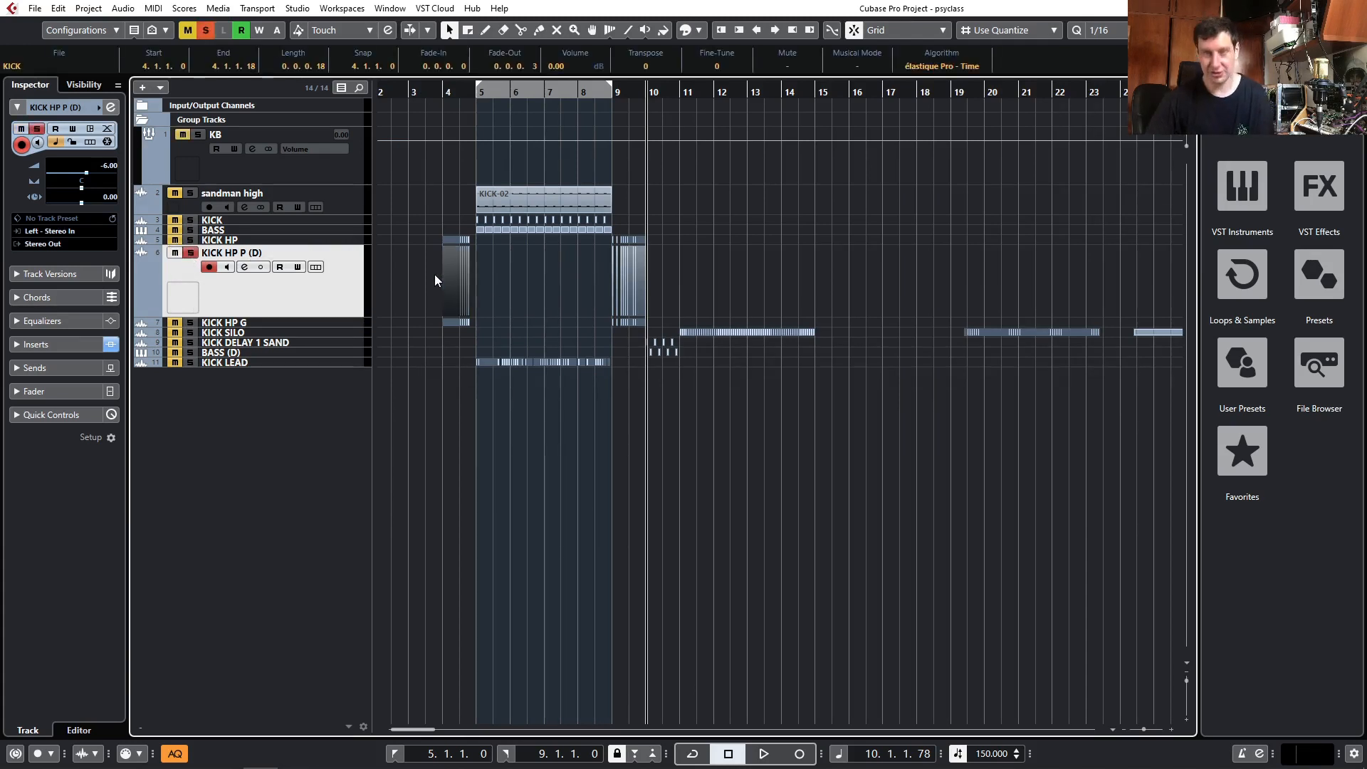
{"action": "key", "text": "p"}
{"action": "scroll", "coordinate": [427, 183], "scroll_direction": "up", "scroll_amount": 3}
{"action": "scroll", "coordinate": [477, 146], "scroll_direction": "up", "scroll_amount": 4}
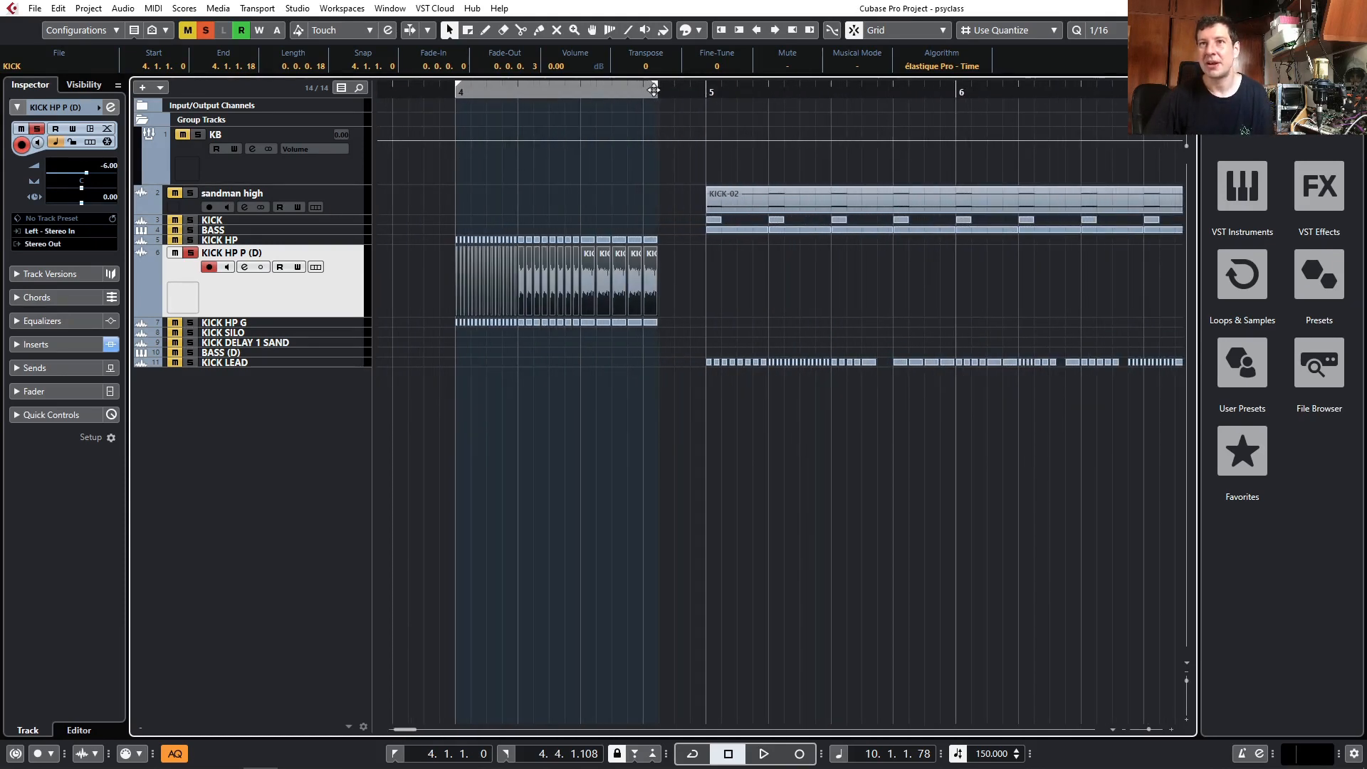
{"action": "left_click_drag", "start_coordinate": [658, 91], "coordinate": [703, 92]}
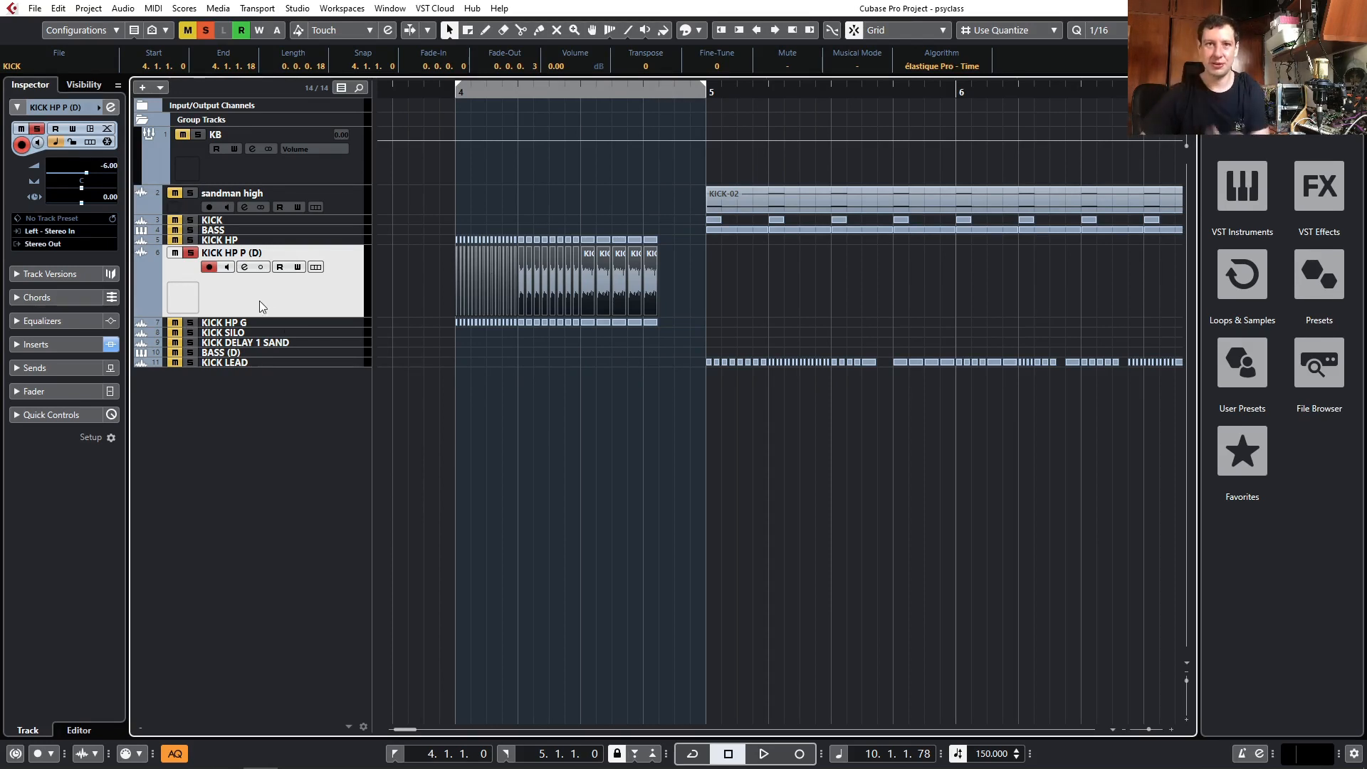
{"action": "left_click", "coordinate": [518, 90]}
- Examine the inserts and filter frequency automation of KICK HP P (D), leaving only its Uhbik-P phaser window open
{"action": "left_click", "coordinate": [245, 267]}
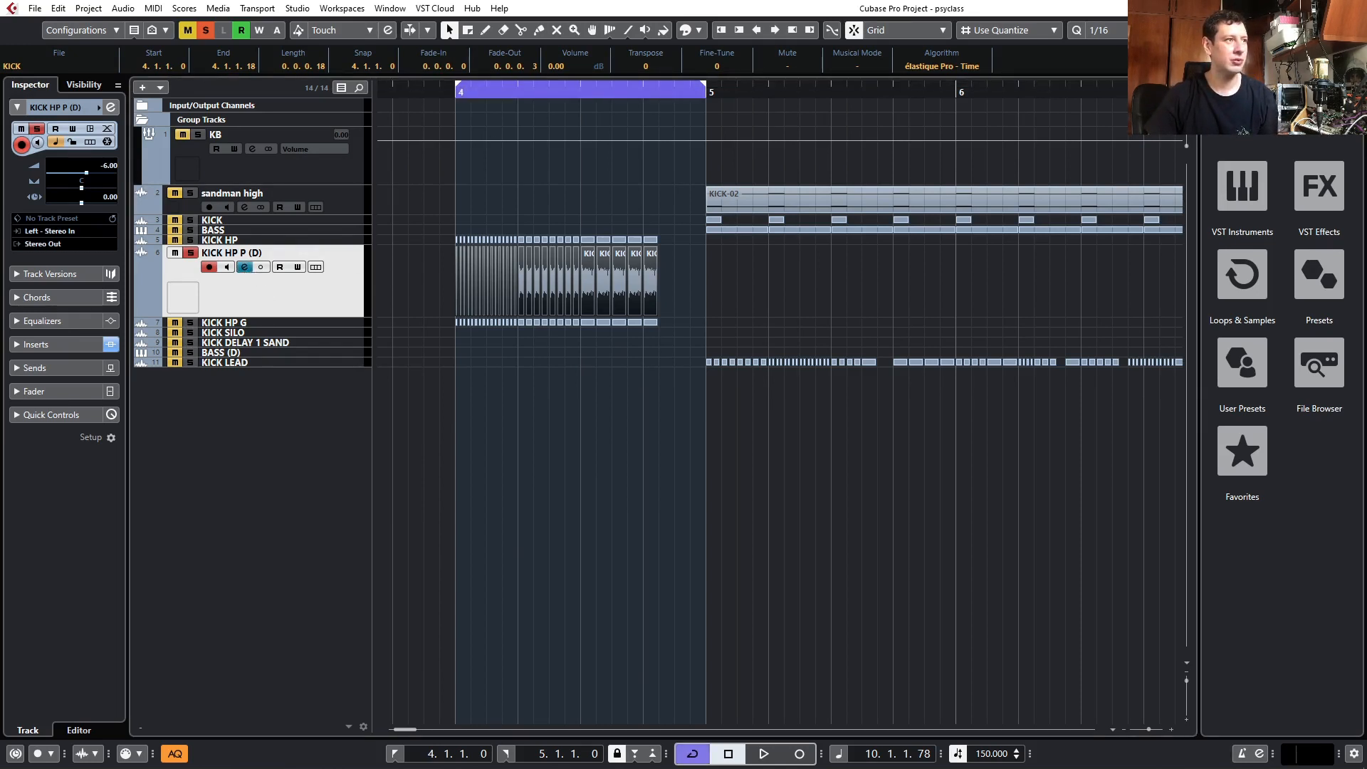
{"action": "left_click", "coordinate": [148, 311]}
{"action": "left_click_drag", "start_coordinate": [730, 269], "coordinate": [1010, 363]}
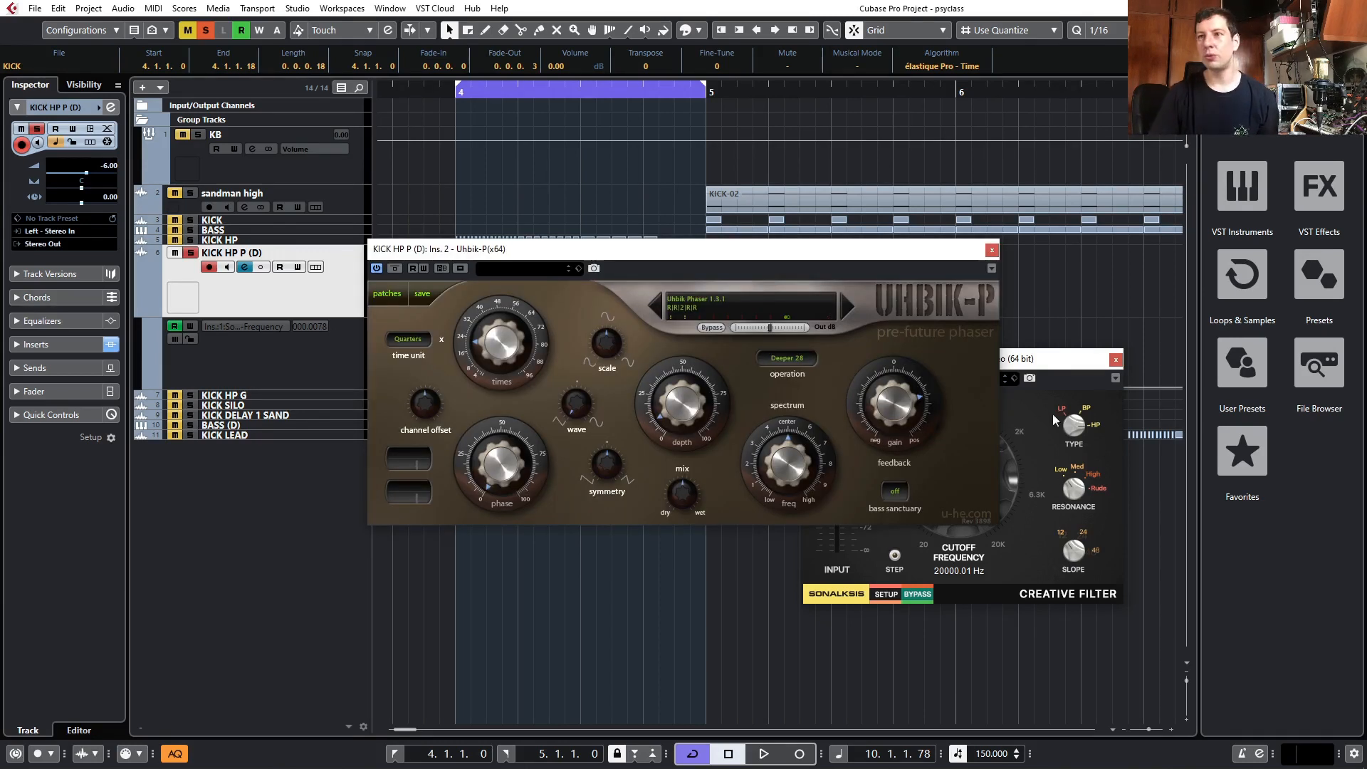
{"action": "left_click", "coordinate": [1116, 360]}
{"action": "left_click_drag", "start_coordinate": [521, 249], "coordinate": [522, 370]}
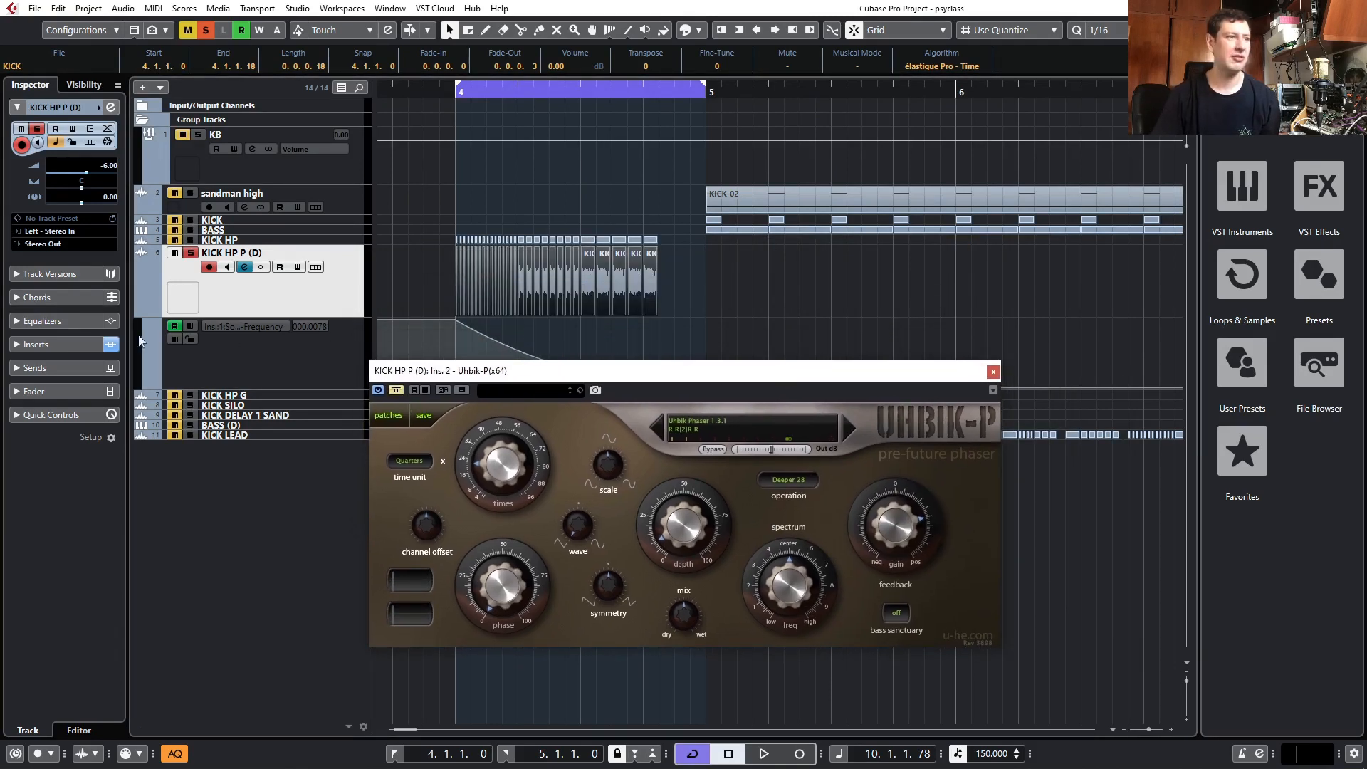
{"action": "left_click", "coordinate": [142, 308]}
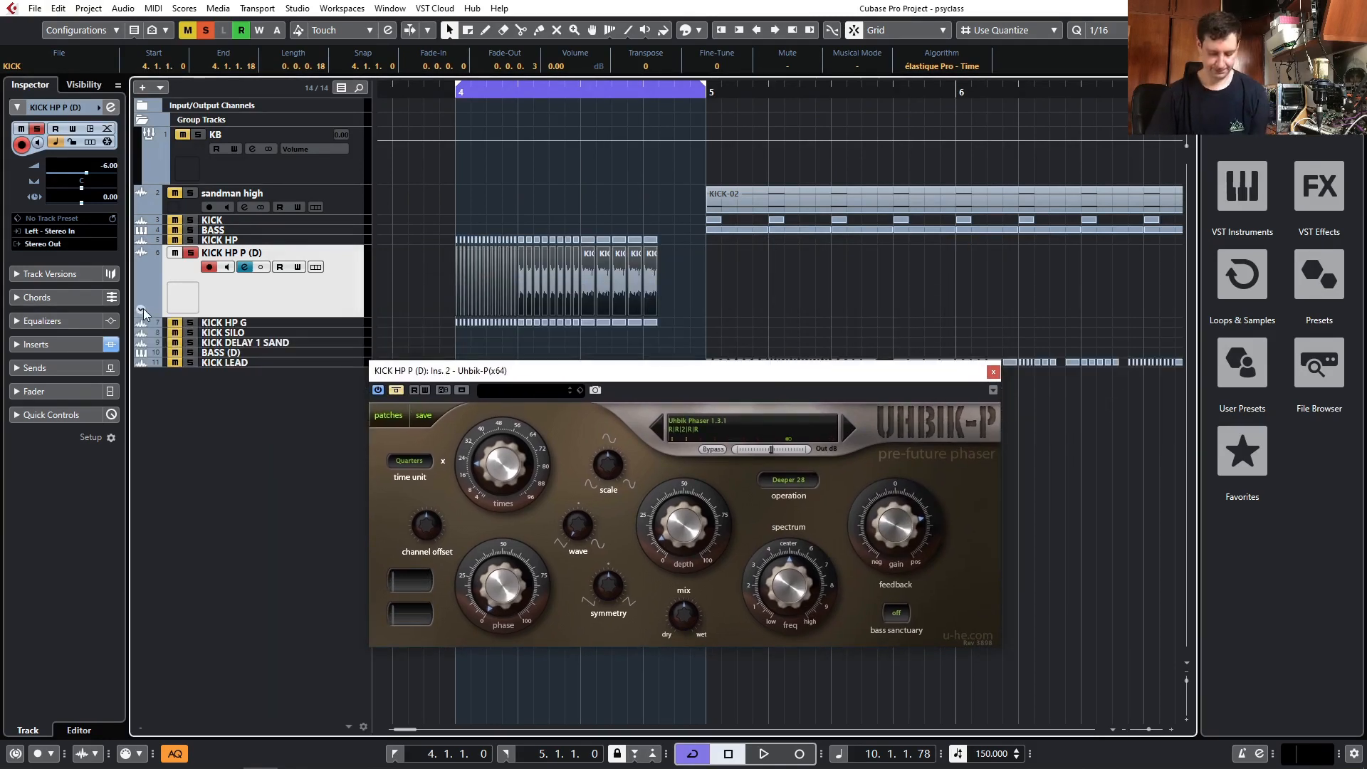
- Loop the KICK HP P (D) roll with the Uhbik-P phaser un-bypassed while varying its times, depth and phase settings
{"action": "key", "text": "space"}
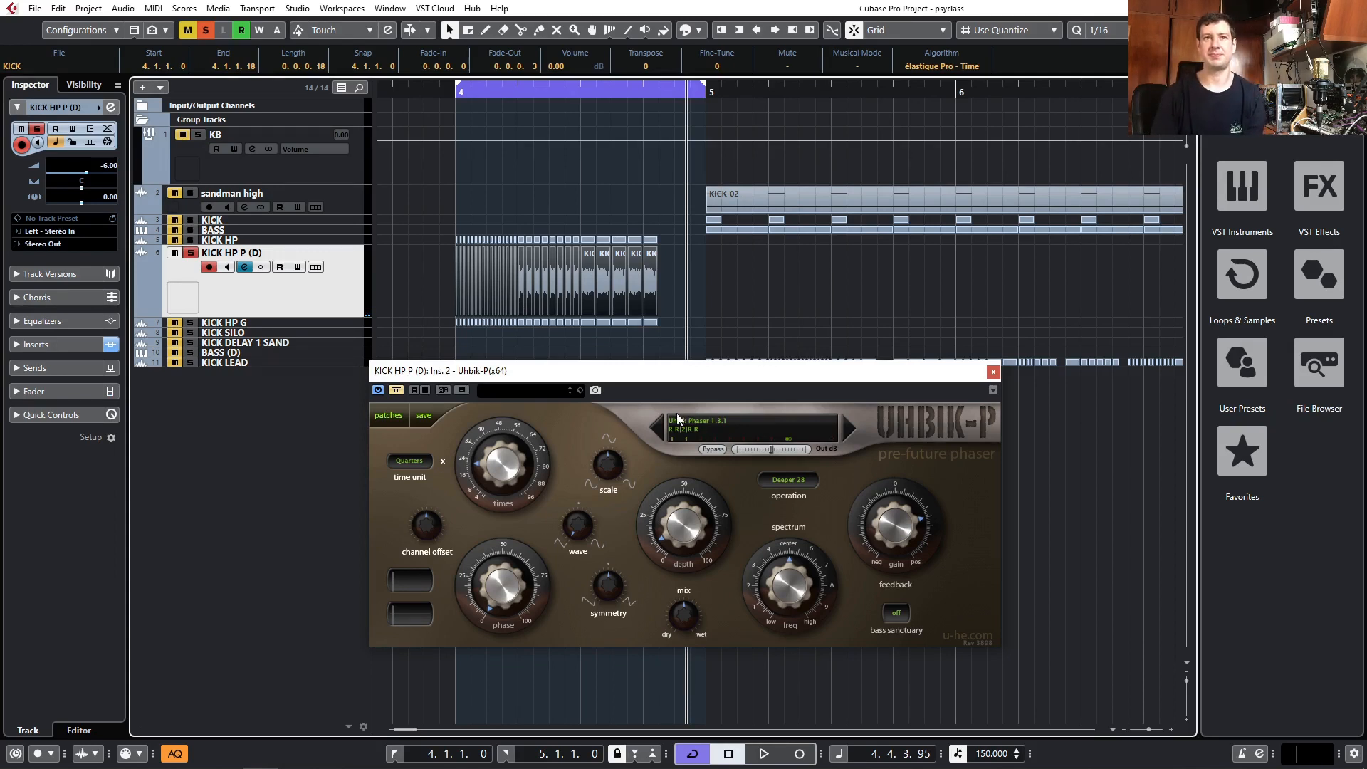
{"action": "key", "text": "space"}
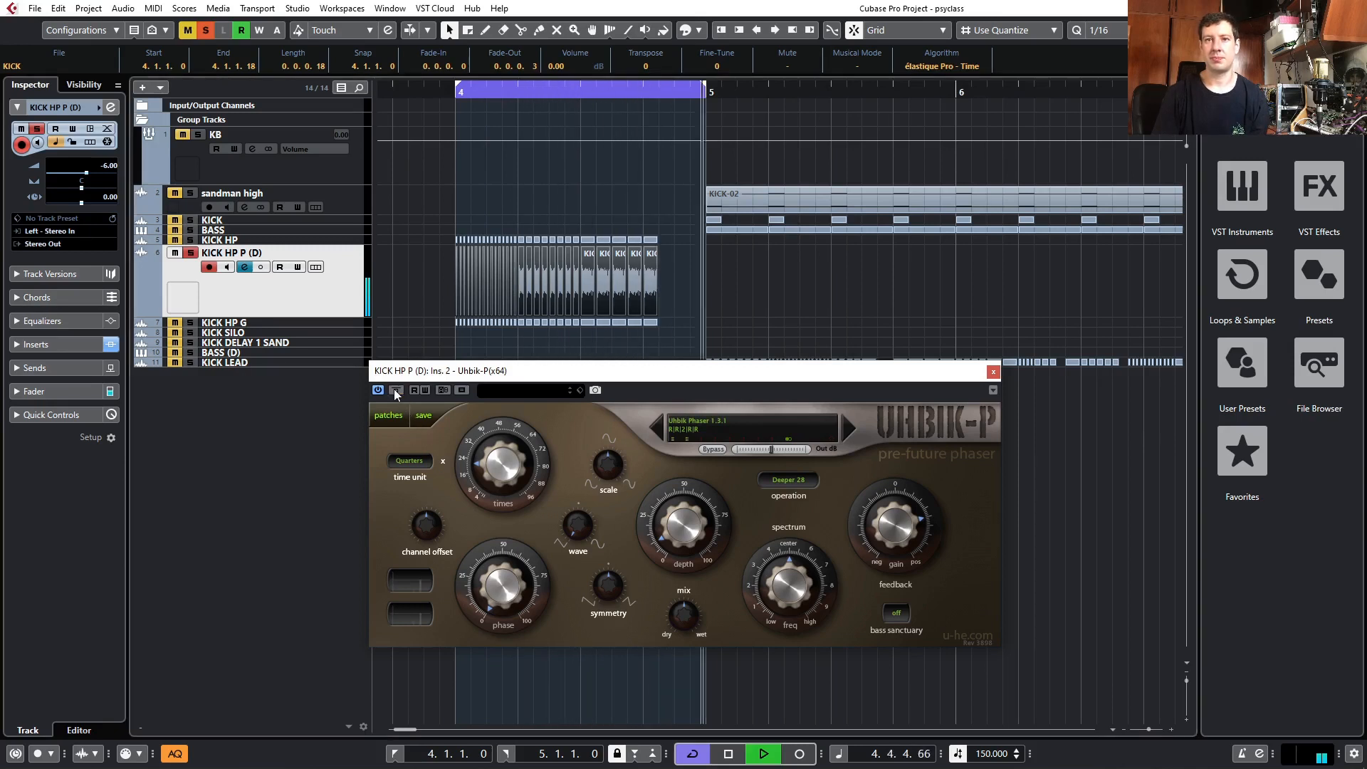
{"action": "left_click_drag", "start_coordinate": [501, 468], "coordinate": [519, 490]}
{"action": "left_click_drag", "start_coordinate": [696, 531], "coordinate": [706, 389]}
{"action": "left_click_drag", "start_coordinate": [490, 467], "coordinate": [490, 475]}
{"action": "left_click_drag", "start_coordinate": [690, 524], "coordinate": [696, 641]}
{"action": "left_click_drag", "start_coordinate": [503, 473], "coordinate": [507, 357]}
{"action": "left_click_drag", "start_coordinate": [718, 523], "coordinate": [692, 569]}
{"action": "left_click_drag", "start_coordinate": [515, 596], "coordinate": [724, 367]}
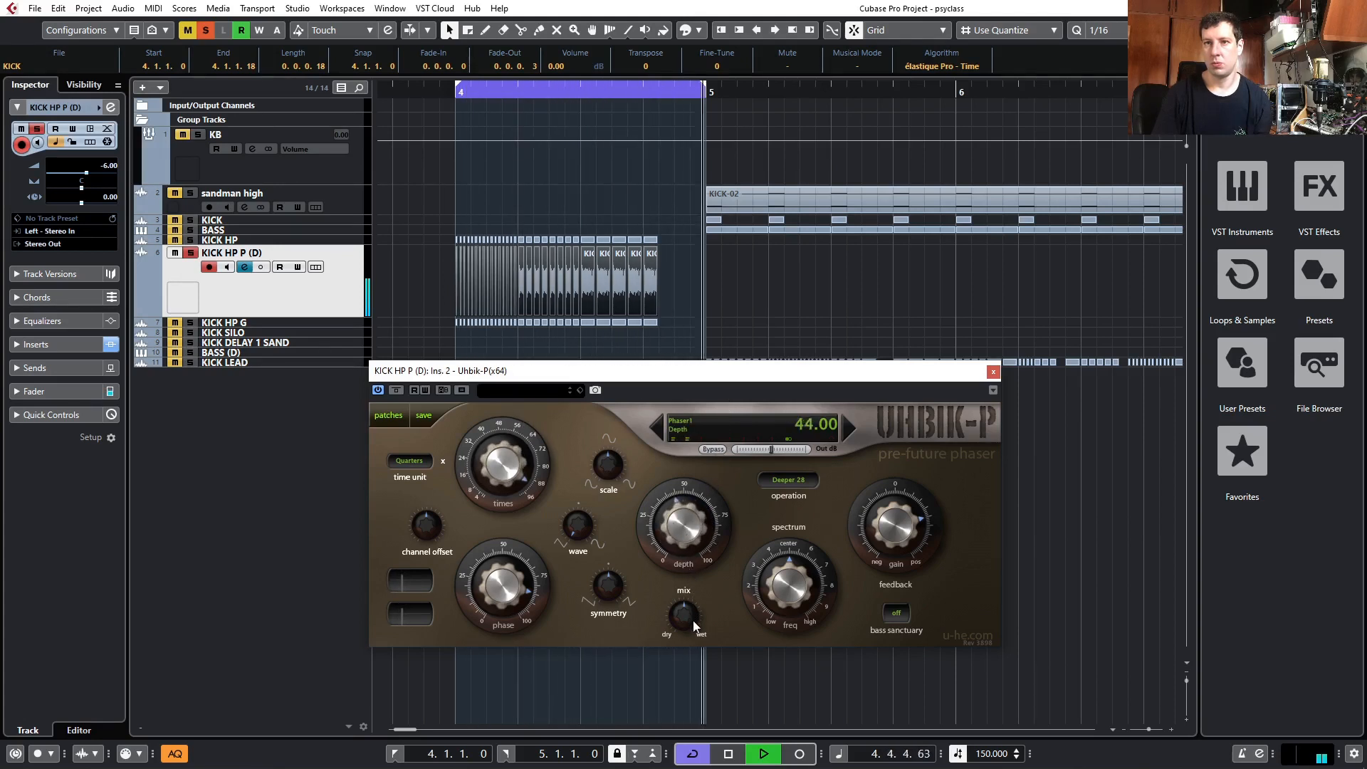
{"action": "left_click_drag", "start_coordinate": [507, 479], "coordinate": [518, 655]}
{"action": "key", "text": "space"}
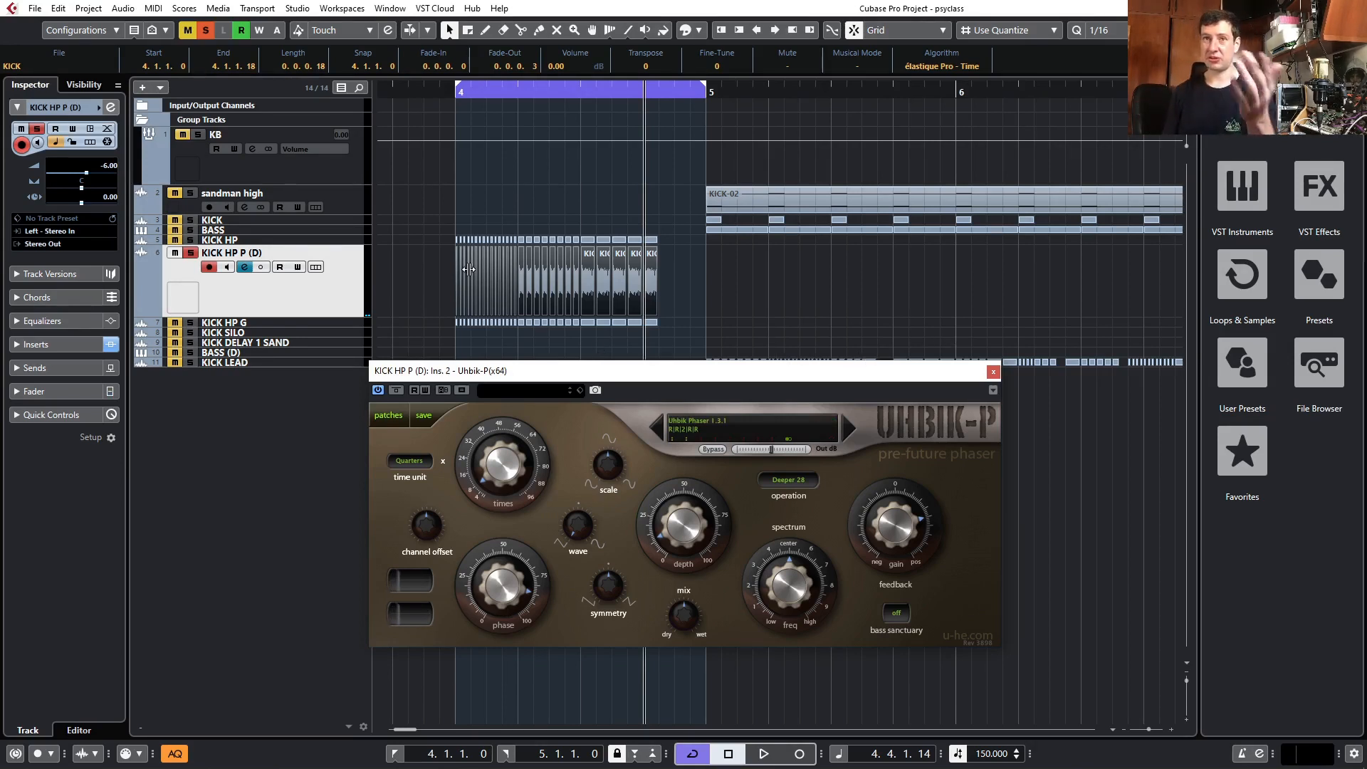
- Enlarge the KICK HP track to compare it with KICK HP P (D) and close the Uhbik-P window
{"action": "left_click_drag", "start_coordinate": [359, 244], "coordinate": [360, 307]}
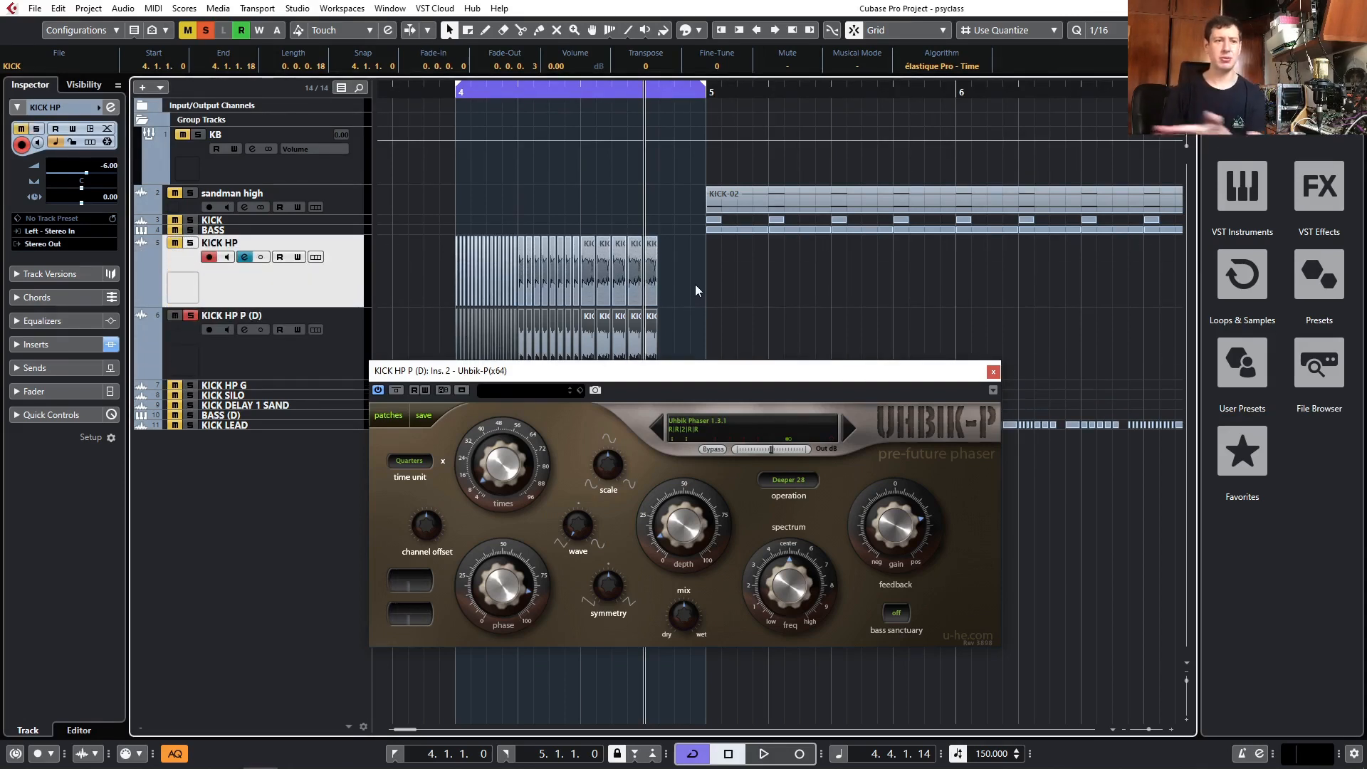
{"action": "left_click", "coordinate": [993, 371]}
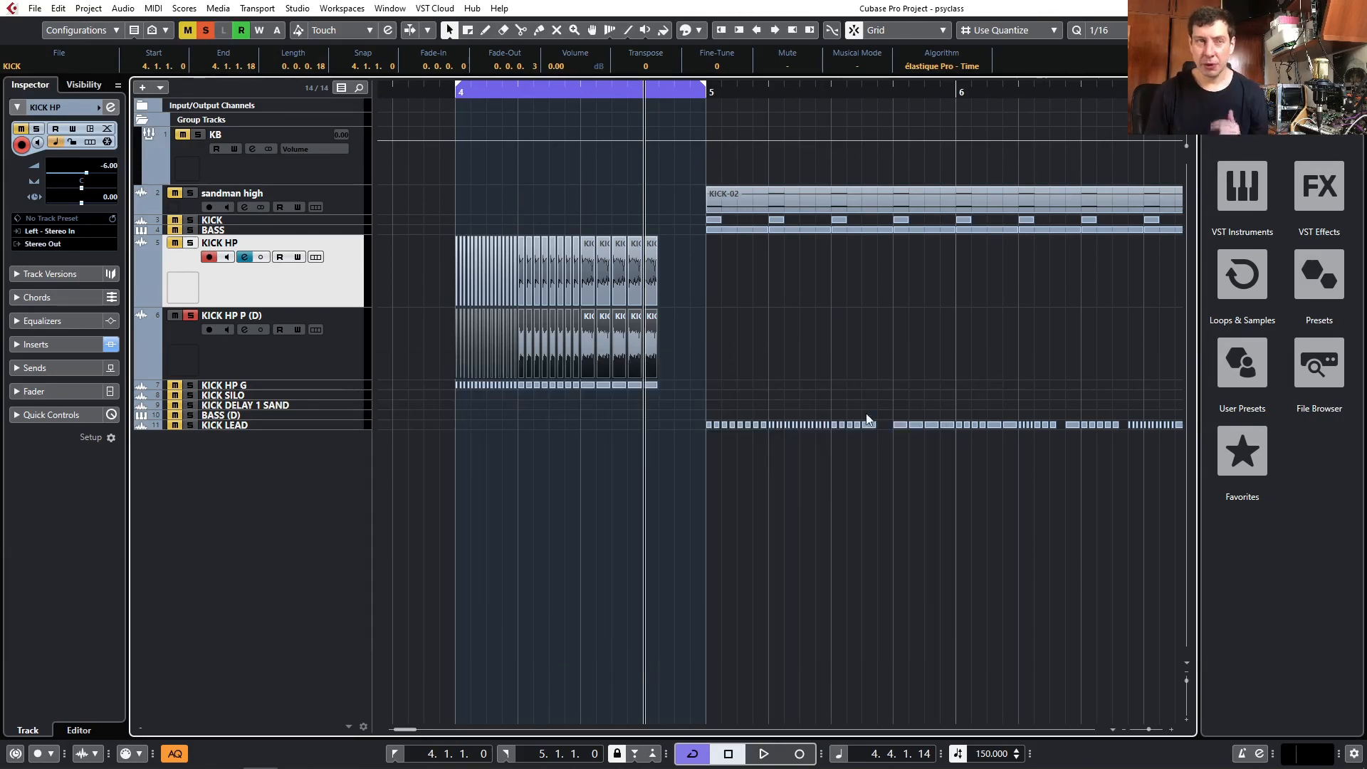
- Solo KICK HP G, close its Creative Filter window, and place its Uhbik-G grains and pitch insert below the track events
{"action": "left_click", "coordinate": [299, 387]}
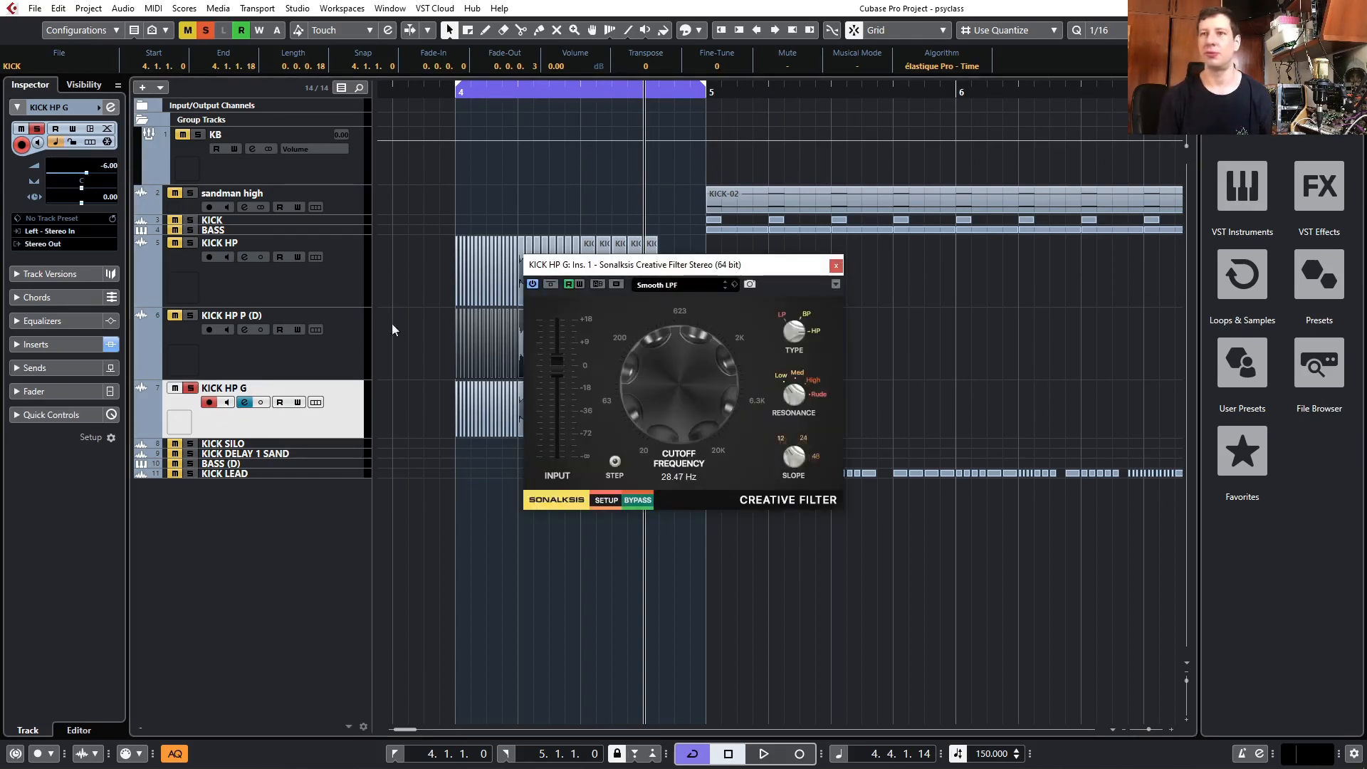
{"action": "left_click_drag", "start_coordinate": [751, 265], "coordinate": [977, 265]}
{"action": "left_click", "coordinate": [141, 431]}
{"action": "left_click", "coordinate": [141, 431]}
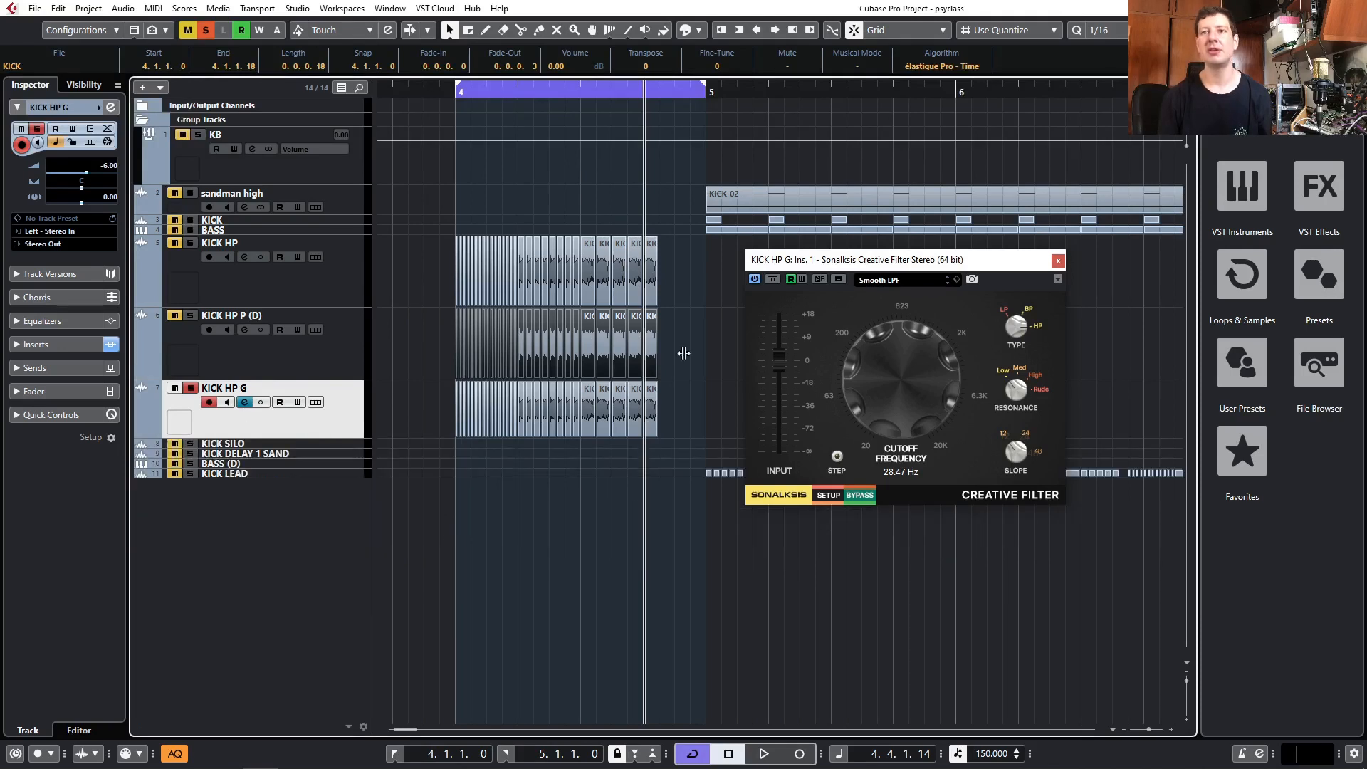
{"action": "left_click", "coordinate": [1059, 261]}
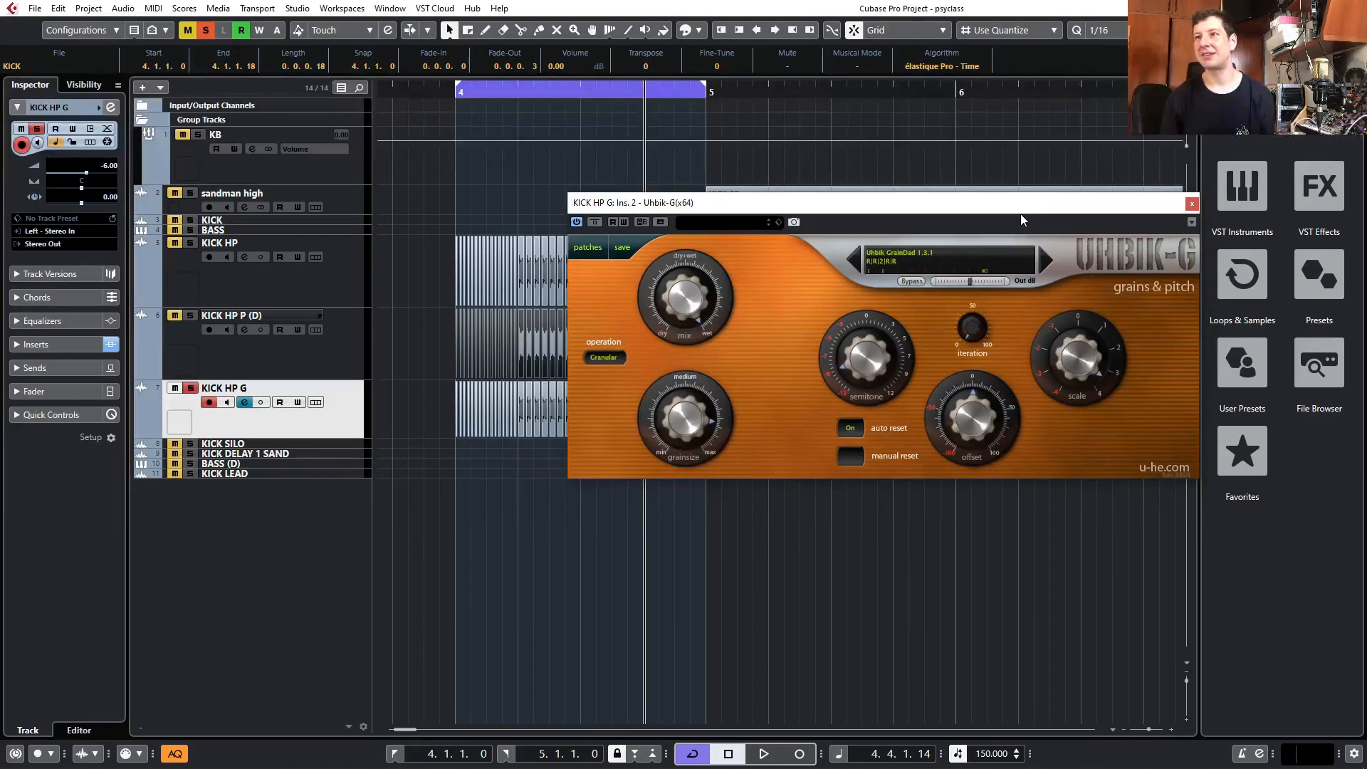
{"action": "left_click_drag", "start_coordinate": [1007, 207], "coordinate": [982, 410]}
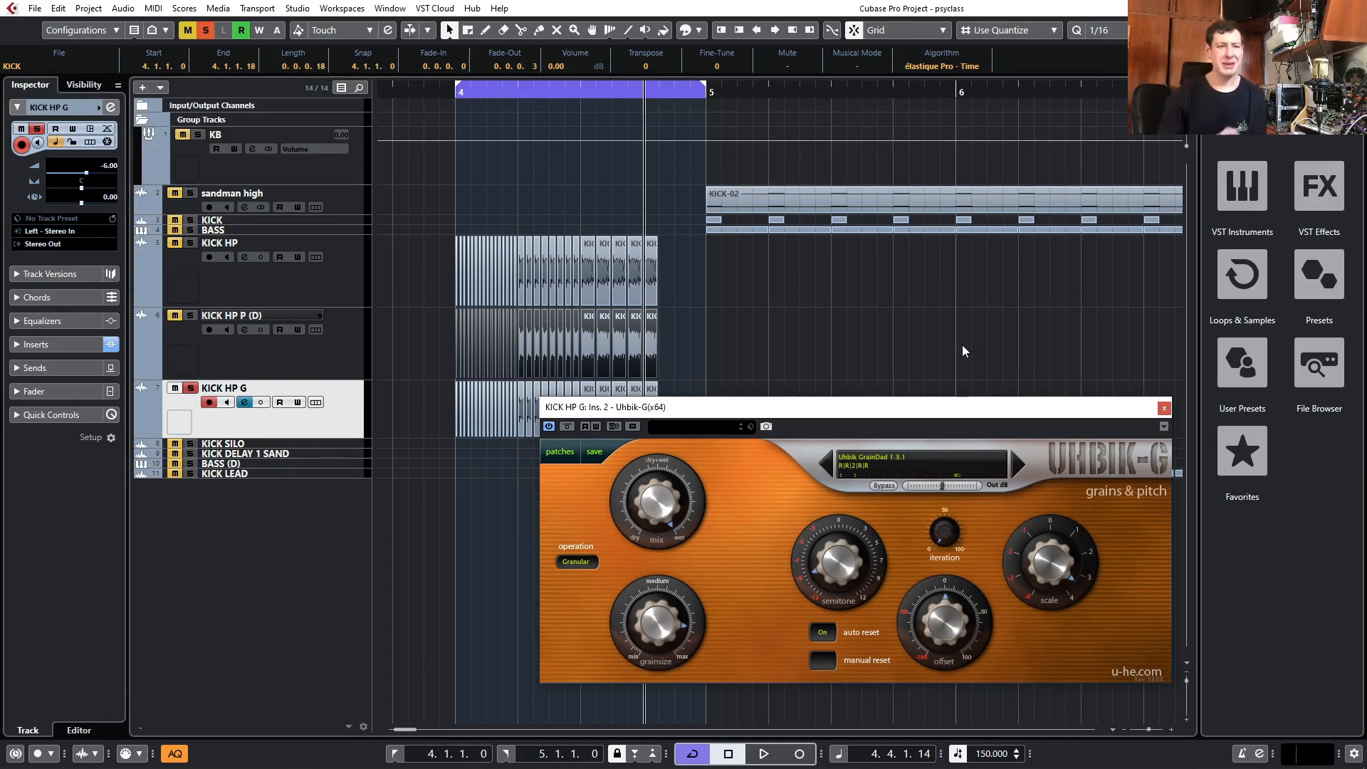
- Loop the KICK HP G roll through the Uhbik-G insert while varying its semitone transpose and grain size
{"action": "left_click_drag", "start_coordinate": [636, 419], "coordinate": [633, 447]}
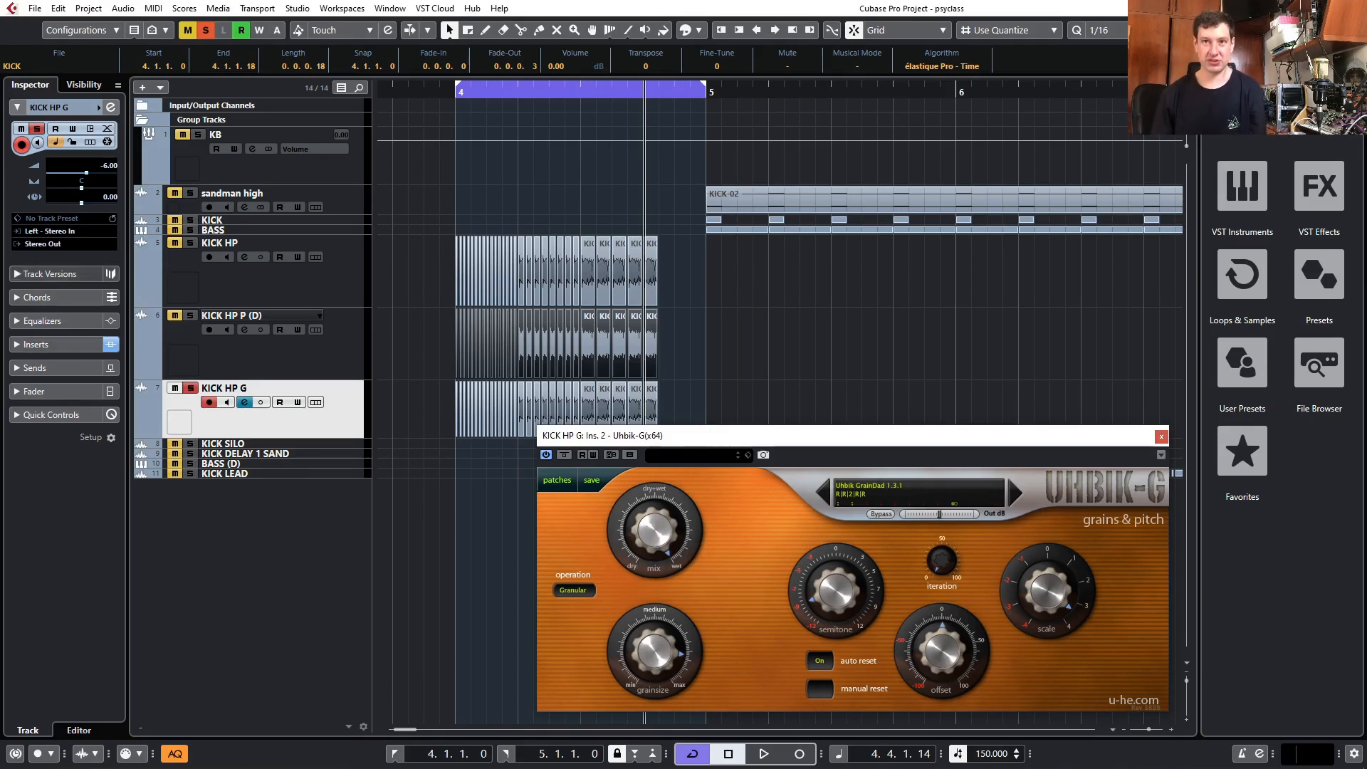
{"action": "left_click", "coordinate": [565, 456]}
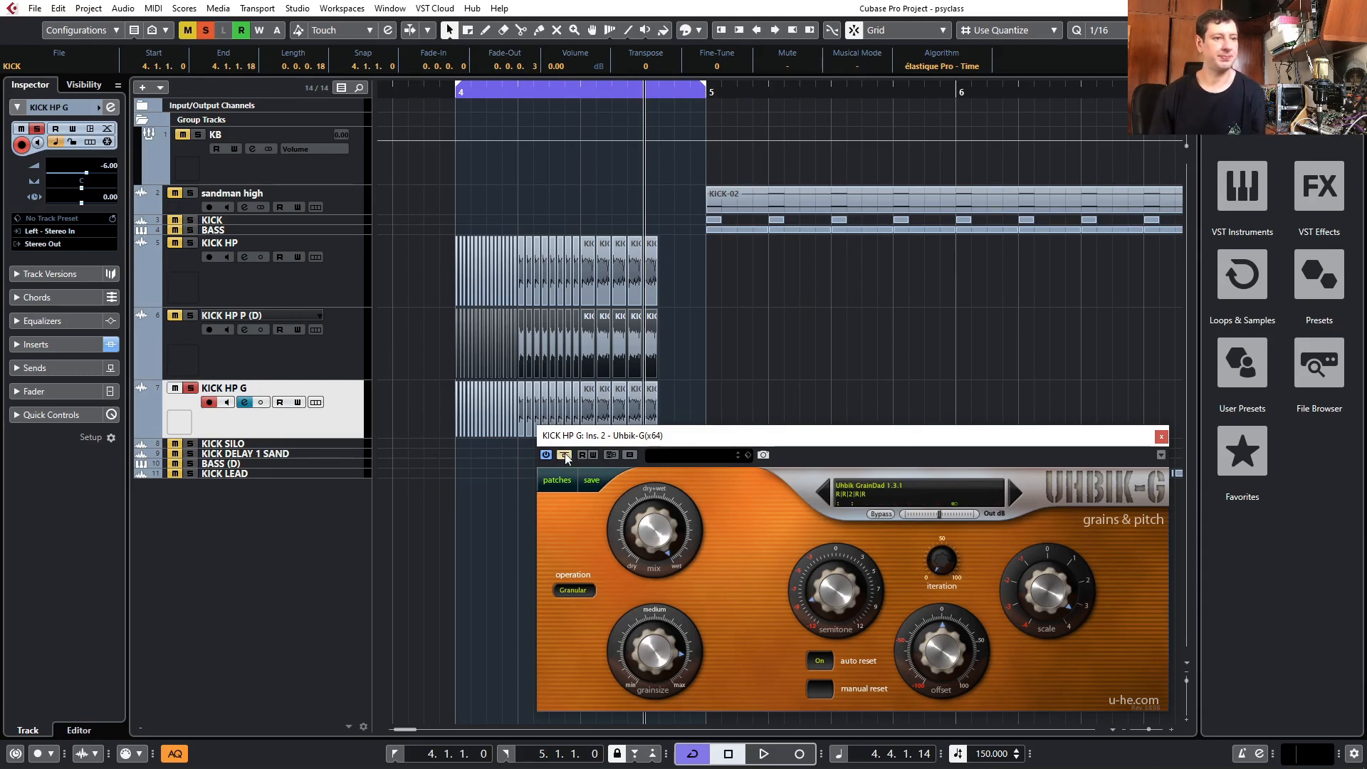
{"action": "key", "text": "space"}
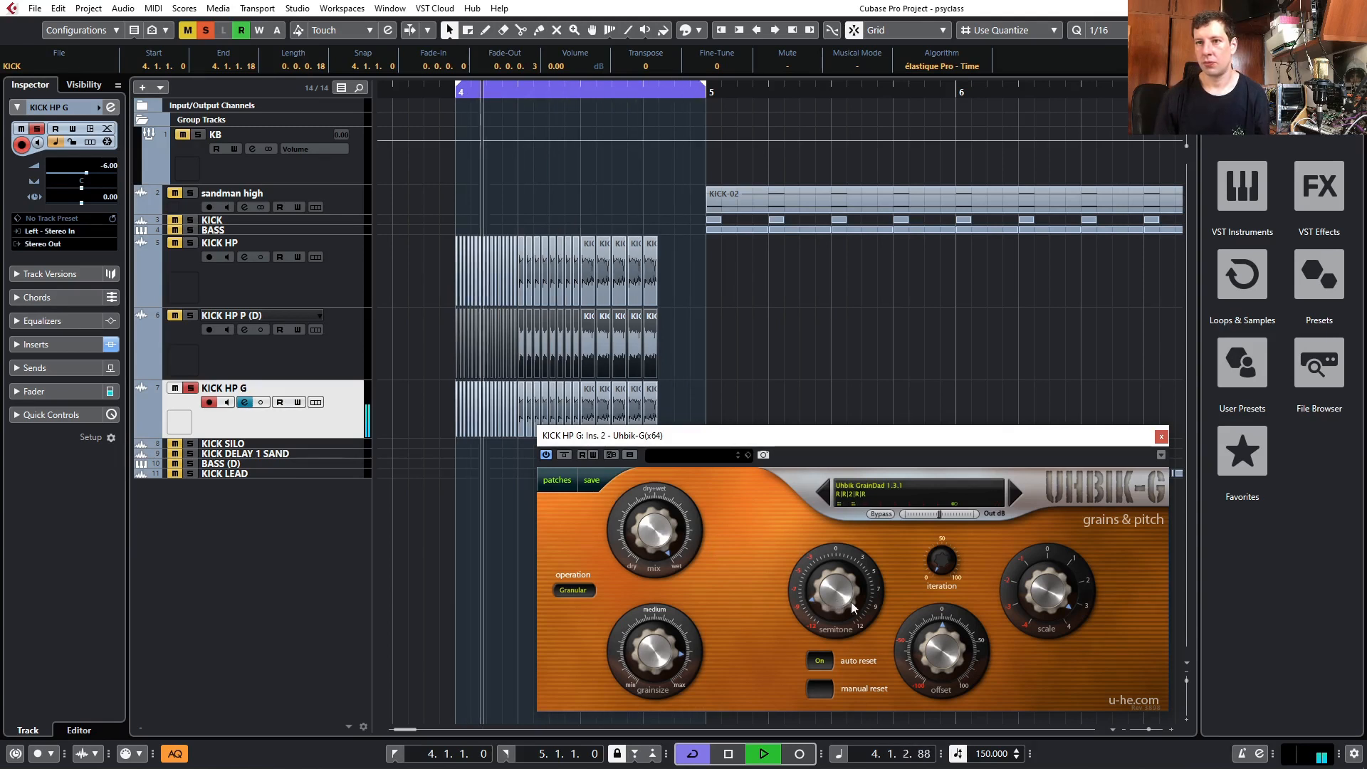
{"action": "left_click_drag", "start_coordinate": [851, 607], "coordinate": [853, 531]}
{"action": "mouse_move", "coordinate": [649, 691]}
{"action": "left_mouse_down"}
{"action": "mouse_move", "coordinate": [656, 716]}
{"action": "mouse_move", "coordinate": [660, 690]}
{"action": "left_mouse_up"}
{"action": "left_click_drag", "start_coordinate": [842, 614], "coordinate": [826, 686]}
{"action": "left_click_drag", "start_coordinate": [660, 661], "coordinate": [672, 691]}
{"action": "mouse_move", "coordinate": [828, 612]}
{"action": "left_mouse_down"}
{"action": "mouse_move", "coordinate": [844, 479]}
{"action": "mouse_move", "coordinate": [838, 601]}
{"action": "left_mouse_up"}
{"action": "left_click_drag", "start_coordinate": [658, 658], "coordinate": [649, 564]}
{"action": "left_click_drag", "start_coordinate": [858, 592], "coordinate": [880, 483]}
- Vary the Uhbik-G semitone, offset, grain size and scale, ending with scale at -3.50, then stop playback and close the plug-in window
{"action": "left_click_drag", "start_coordinate": [820, 634], "coordinate": [844, 630]}
{"action": "mouse_move", "coordinate": [947, 663]}
{"action": "left_mouse_down"}
{"action": "mouse_move", "coordinate": [961, 614]}
{"action": "mouse_move", "coordinate": [953, 681]}
{"action": "mouse_move", "coordinate": [951, 663]}
{"action": "left_mouse_up"}
{"action": "left_click_drag", "start_coordinate": [1062, 598], "coordinate": [1053, 656]}
{"action": "left_click_drag", "start_coordinate": [852, 600], "coordinate": [848, 674]}
{"action": "left_click_drag", "start_coordinate": [664, 636], "coordinate": [678, 757]}
{"action": "left_click_drag", "start_coordinate": [837, 602], "coordinate": [831, 503]}
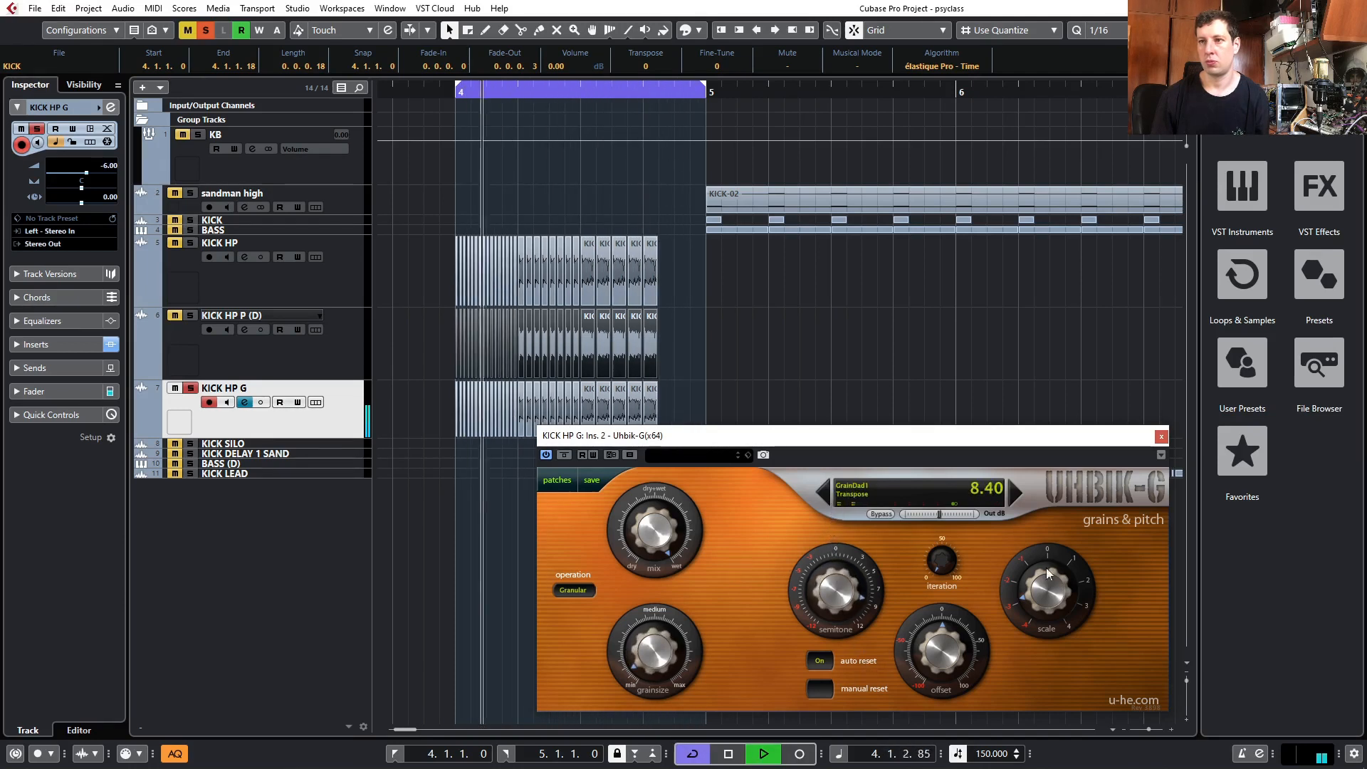
{"action": "mouse_move", "coordinate": [1065, 552]}
{"action": "left_mouse_down"}
{"action": "mouse_move", "coordinate": [1067, 519]}
{"action": "mouse_move", "coordinate": [1057, 563]}
{"action": "left_mouse_up"}
{"action": "left_click_drag", "start_coordinate": [836, 590], "coordinate": [820, 672]}
{"action": "left_click_drag", "start_coordinate": [656, 676], "coordinate": [668, 564]}
{"action": "left_click_drag", "start_coordinate": [1060, 570], "coordinate": [1053, 639]}
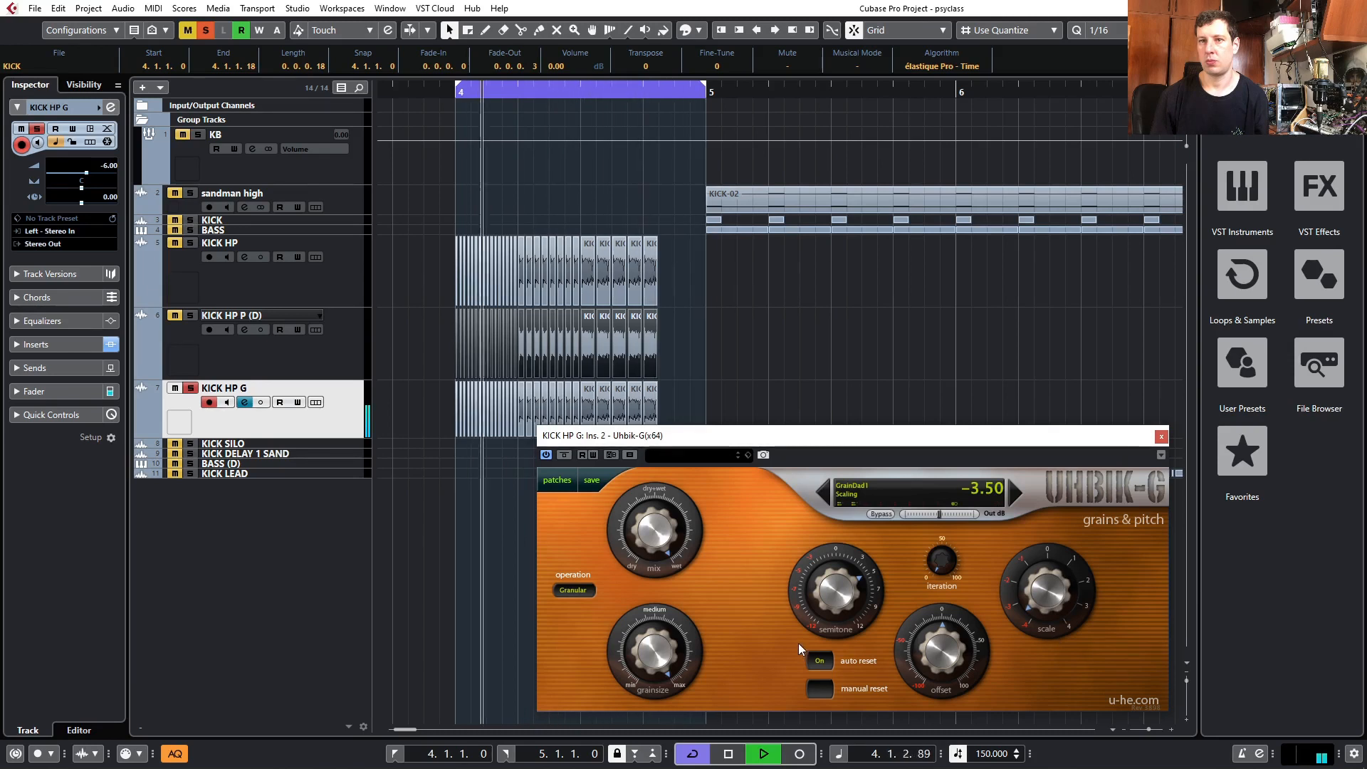
{"action": "key", "text": "space"}
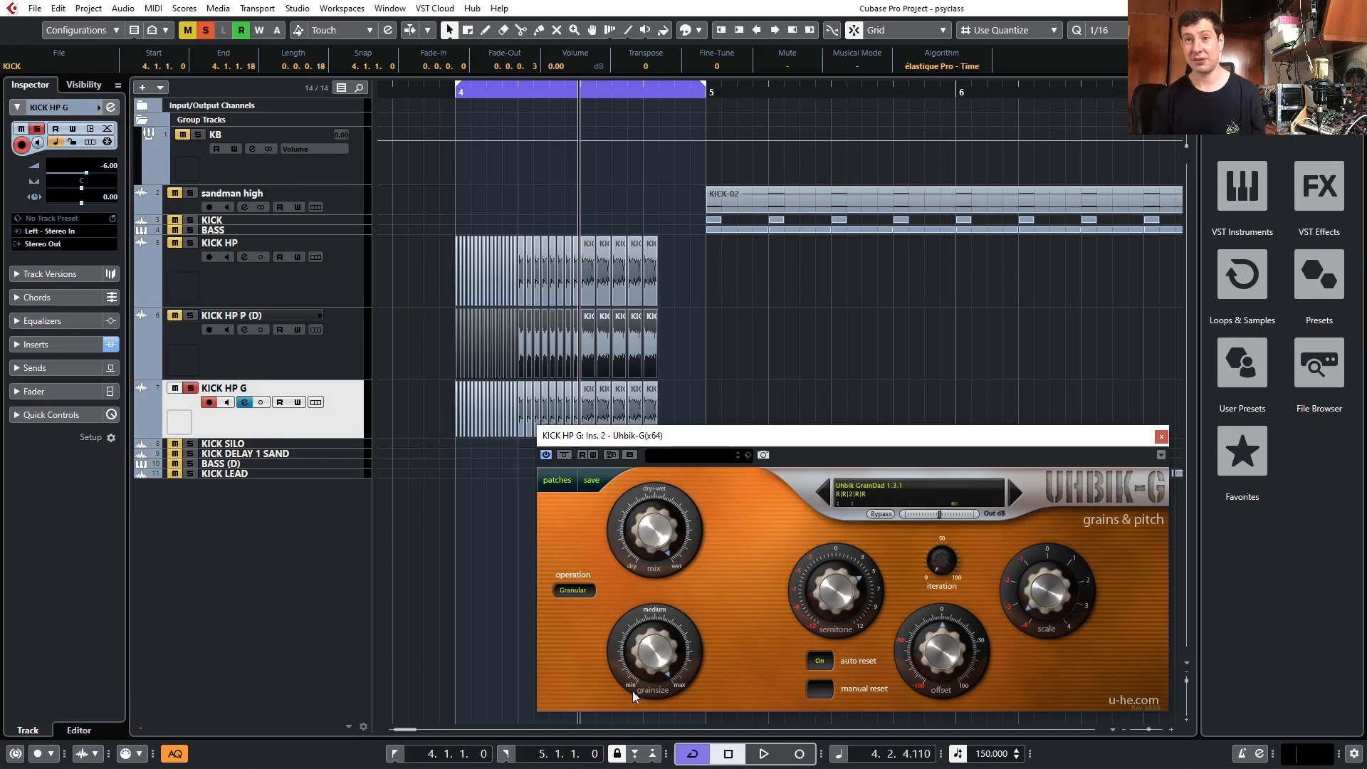
{"action": "left_click", "coordinate": [1162, 436]}
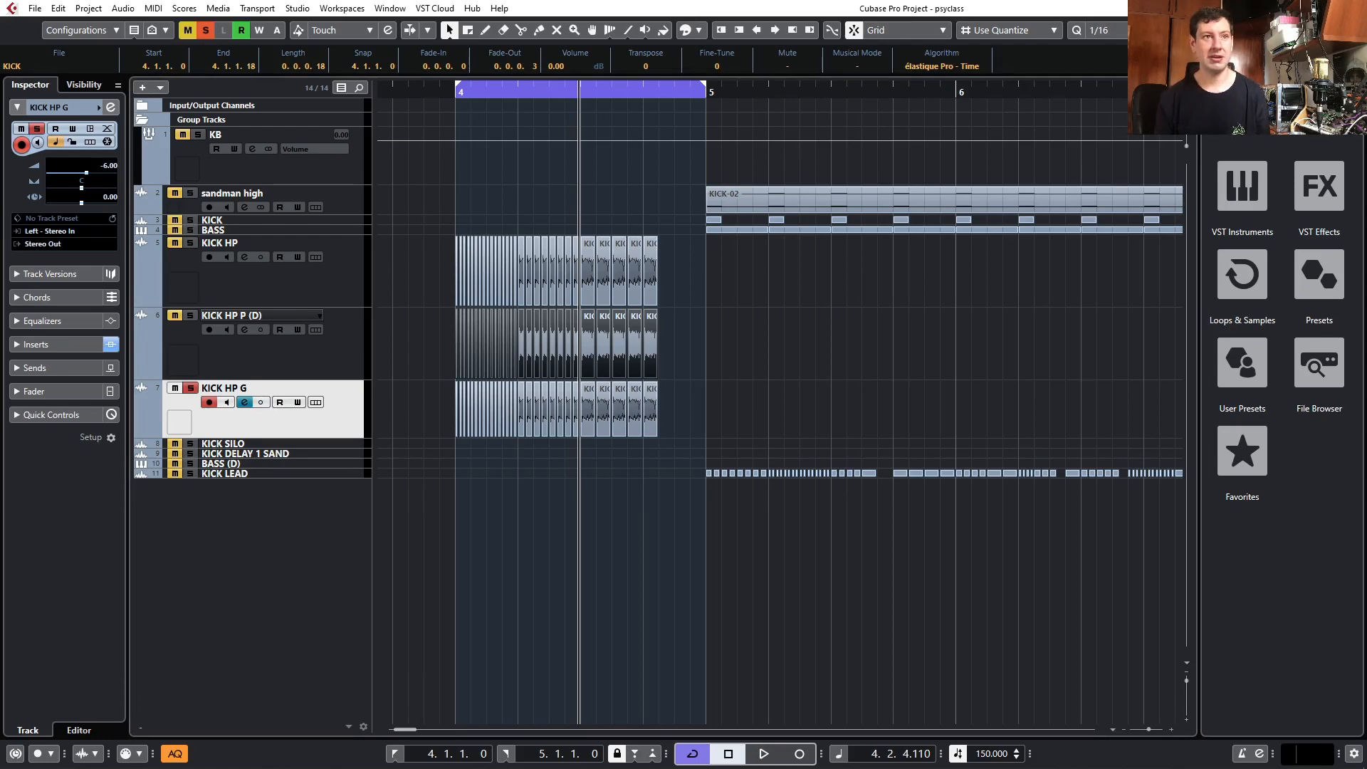
- Reset the Glitch2 insert on KICK HP G to the Init program and fill the Stretcher row across the whole sequence
{"action": "left_click_drag", "start_coordinate": [2, 122], "coordinate": [747, 137]}
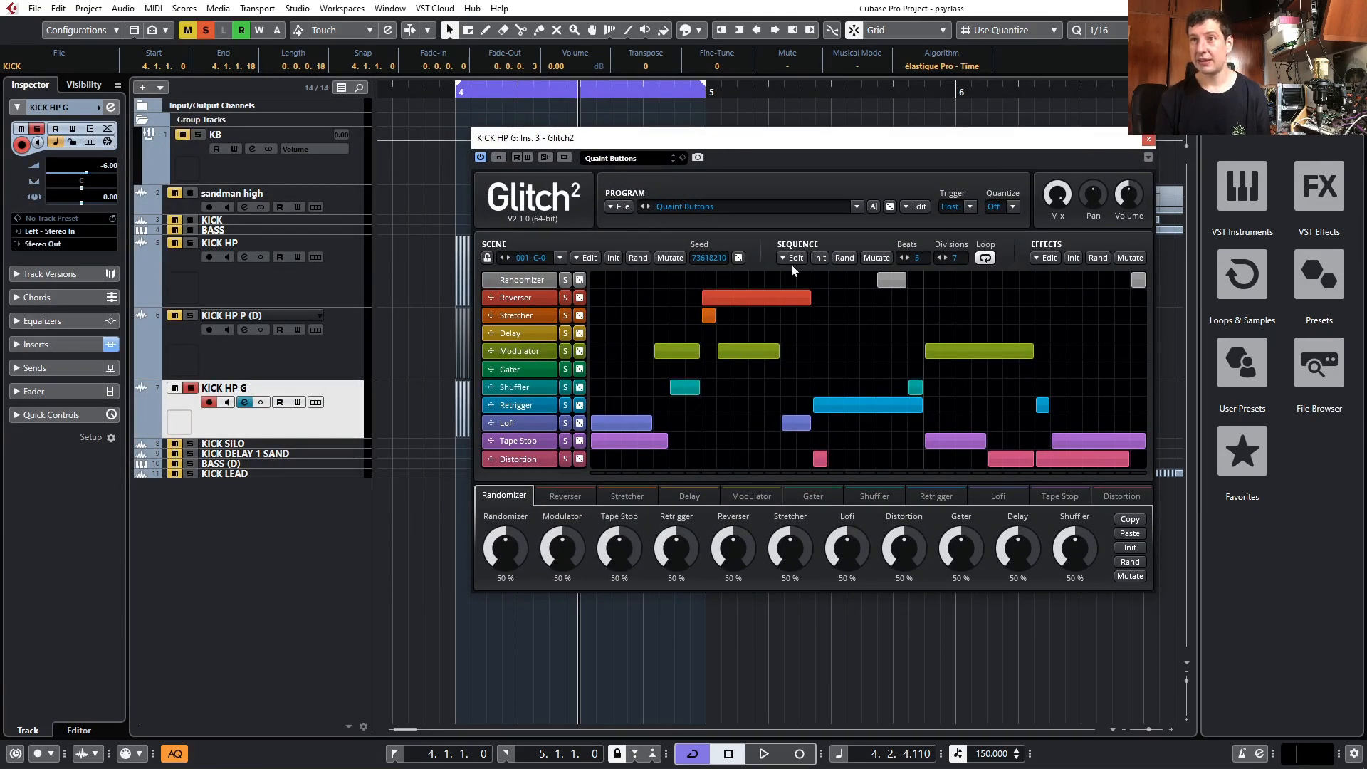
{"action": "left_click", "coordinate": [915, 207]}
{"action": "left_click", "coordinate": [934, 224]}
{"action": "left_click_drag", "start_coordinate": [594, 376], "coordinate": [1143, 370]}
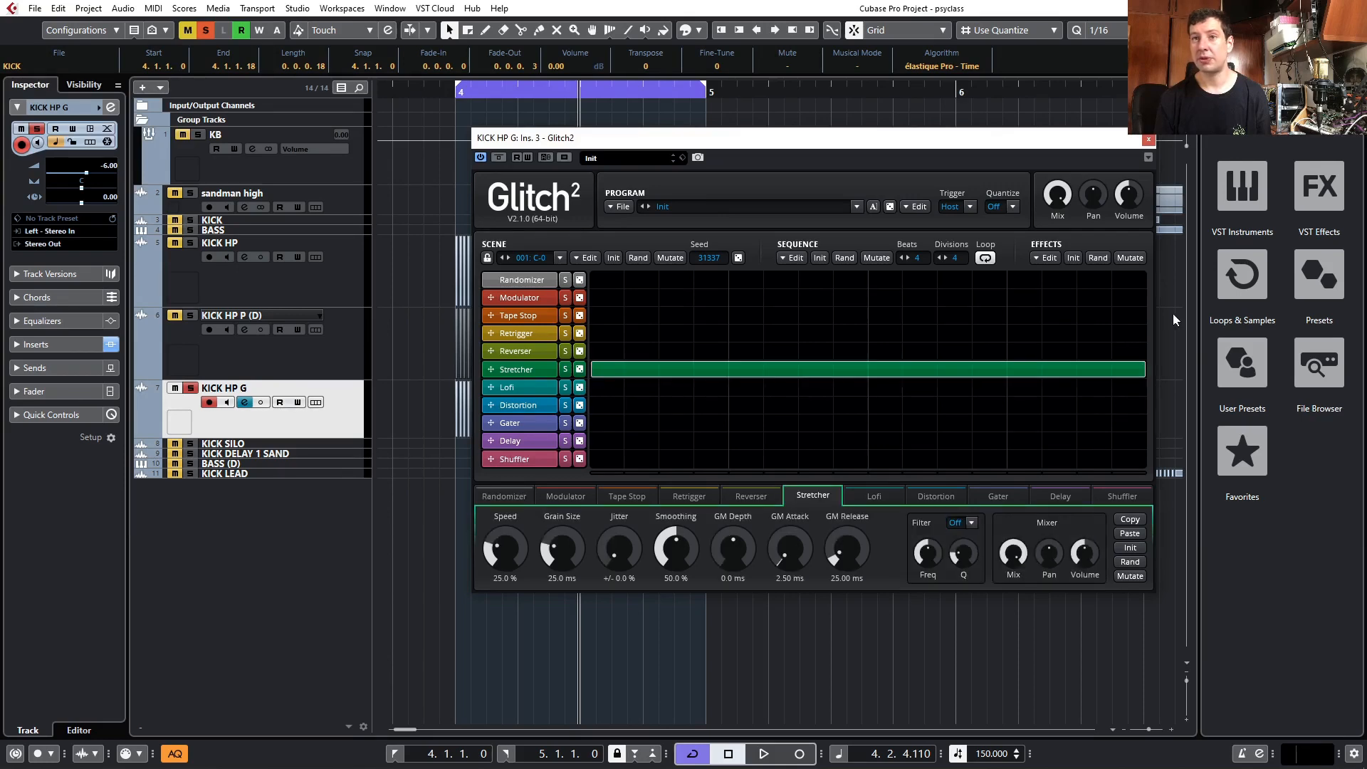
- Move the Glitch2 window clear of the kick events and set the Stretcher's speed to 100 % and grain size to 21.0 ms
{"action": "mouse_move", "coordinate": [816, 142]}
{"action": "left_mouse_down"}
{"action": "mouse_move", "coordinate": [1111, 163]}
{"action": "mouse_move", "coordinate": [1087, 176]}
{"action": "left_mouse_up"}
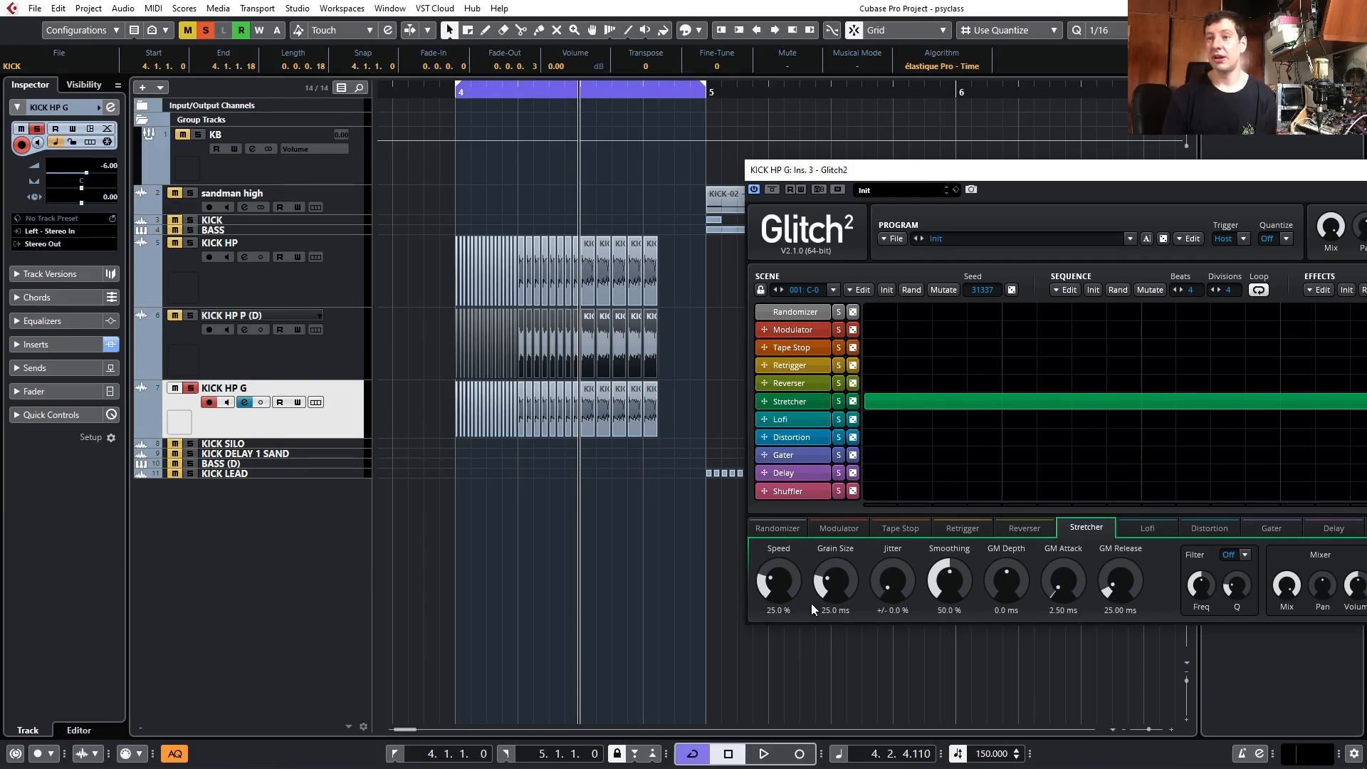
{"action": "left_click_drag", "start_coordinate": [775, 591], "coordinate": [775, 541]}
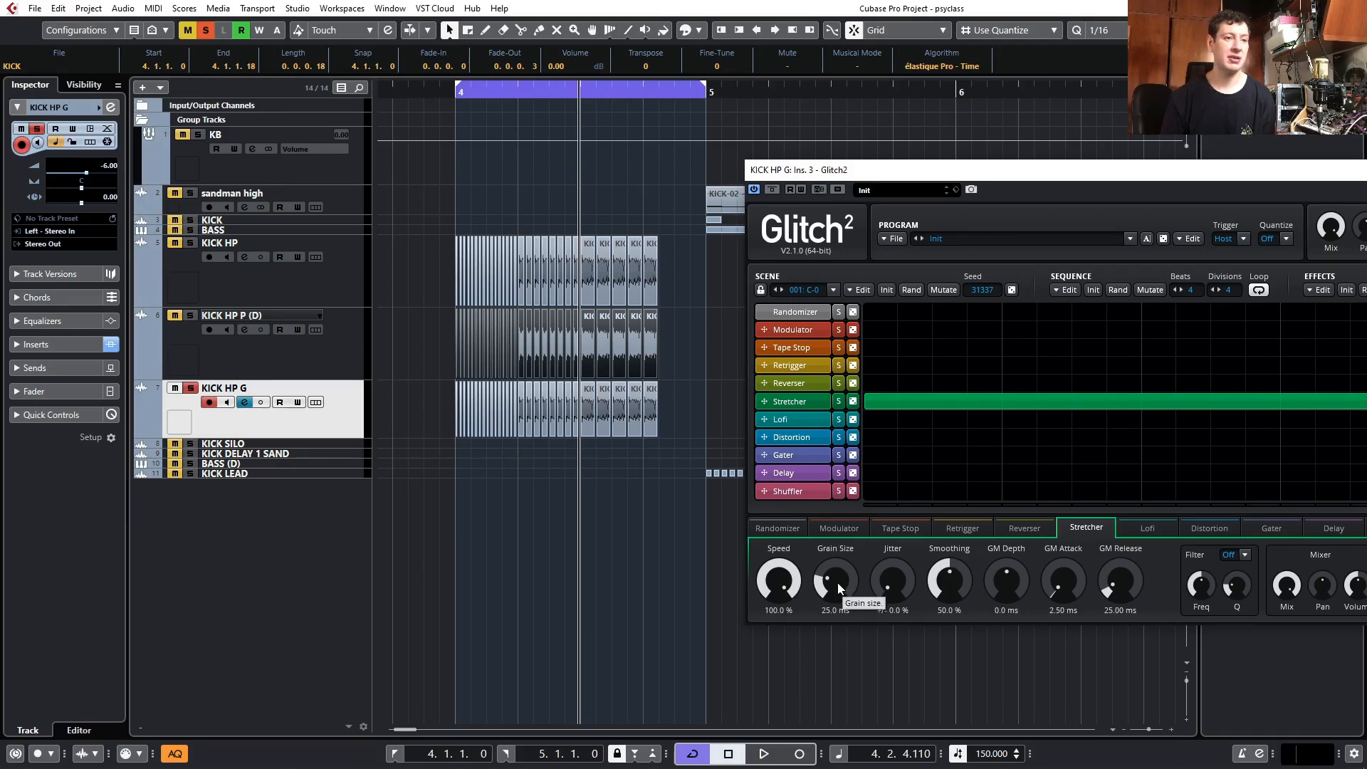
{"action": "left_click_drag", "start_coordinate": [839, 588], "coordinate": [839, 592]}
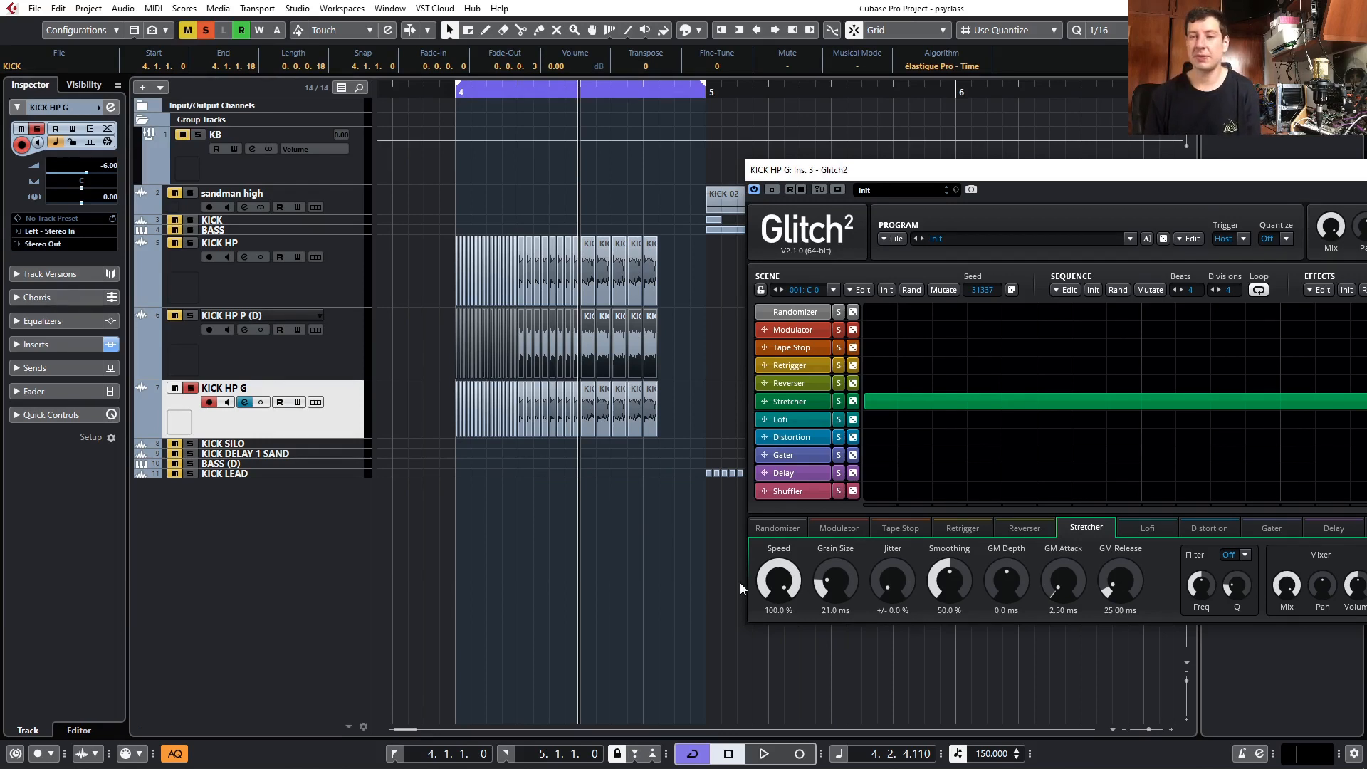
- Audition the roll while varying the Stretcher's speed and lowering its grain size to 9.2 ms, then close Glitch2
{"action": "key", "text": "space"}
{"action": "left_click_drag", "start_coordinate": [782, 583], "coordinate": [782, 718]}
{"action": "left_click_drag", "start_coordinate": [836, 583], "coordinate": [756, 577]}
{"action": "key", "text": "space"}
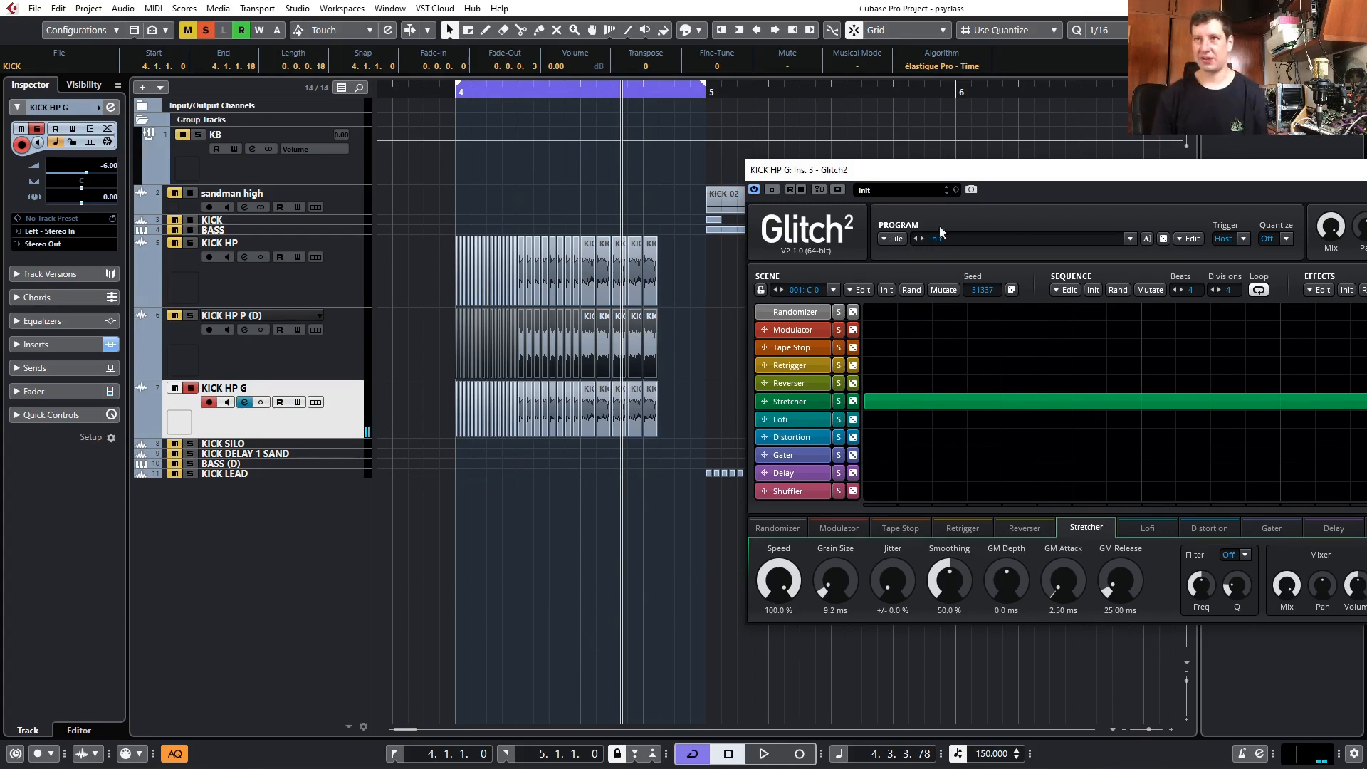
{"action": "left_click_drag", "start_coordinate": [917, 178], "coordinate": [521, 180]}
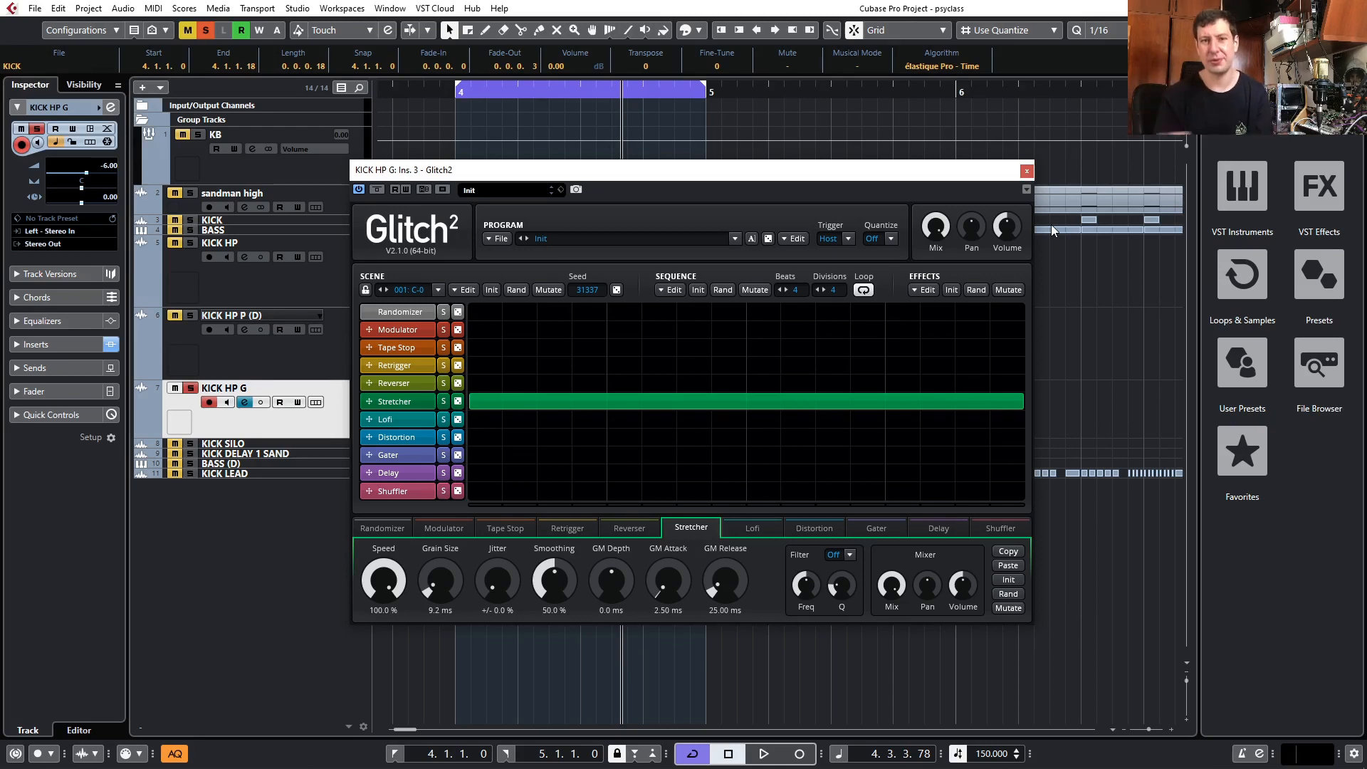
{"action": "left_click", "coordinate": [1027, 171]}
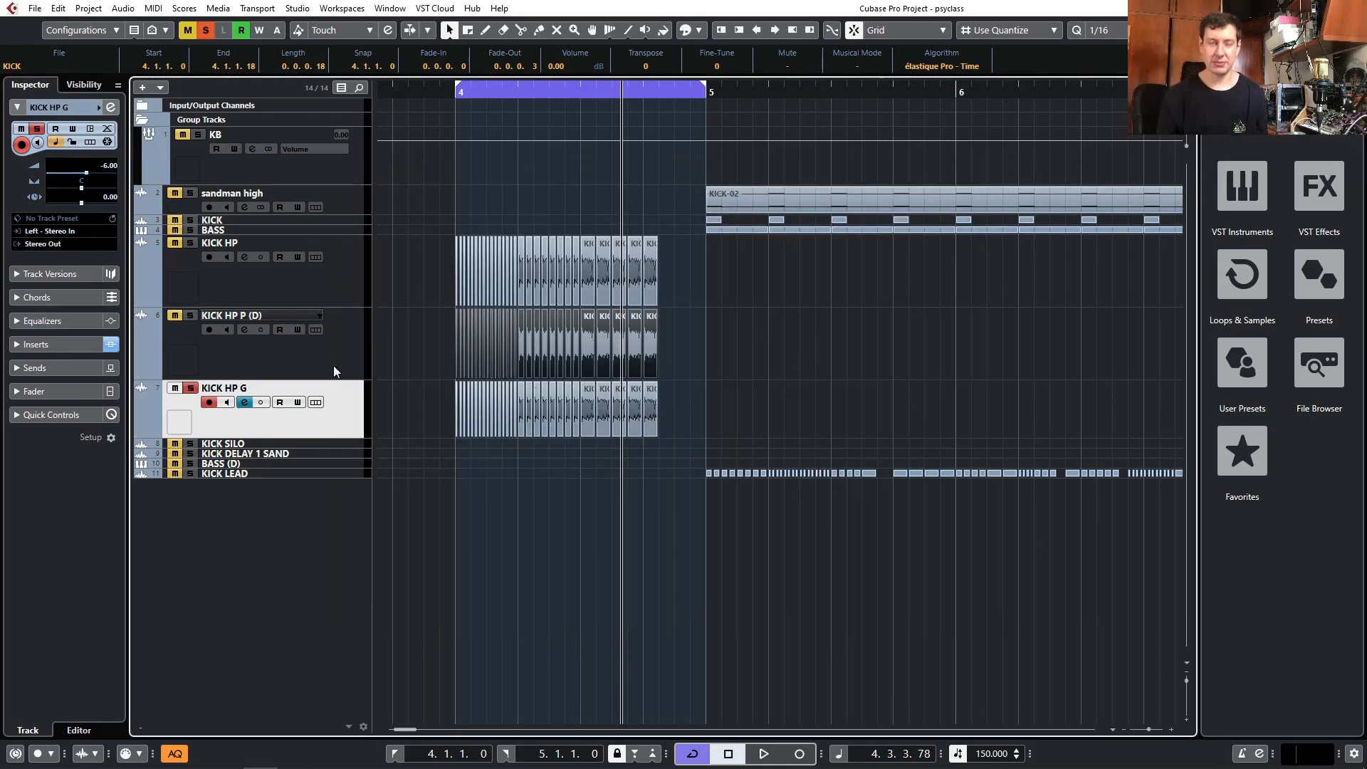
- Increase the height of the KICK SILO track and unsolo KICK HP G
{"action": "scroll", "coordinate": [617, 504], "scroll_direction": "down", "scroll_amount": 3}
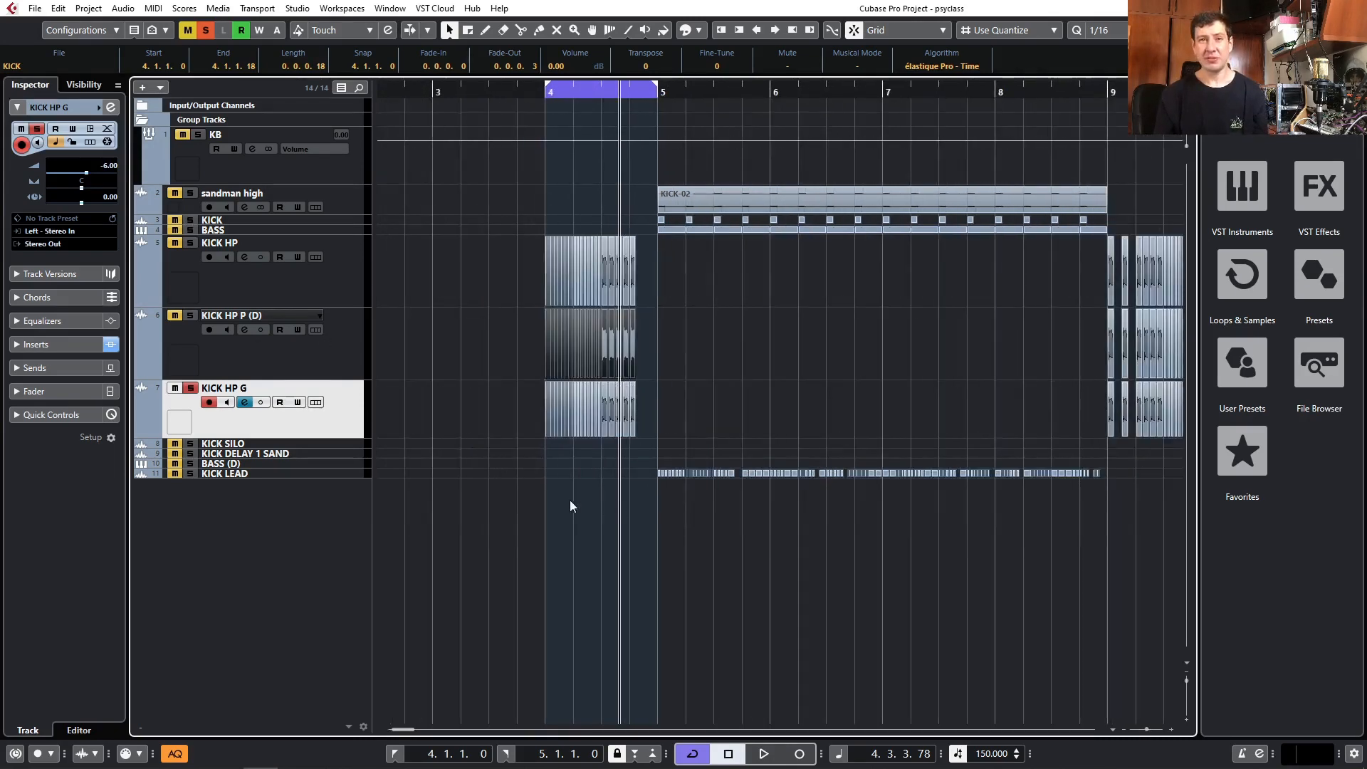
{"action": "scroll", "coordinate": [721, 456], "scroll_direction": "down", "scroll_amount": 4}
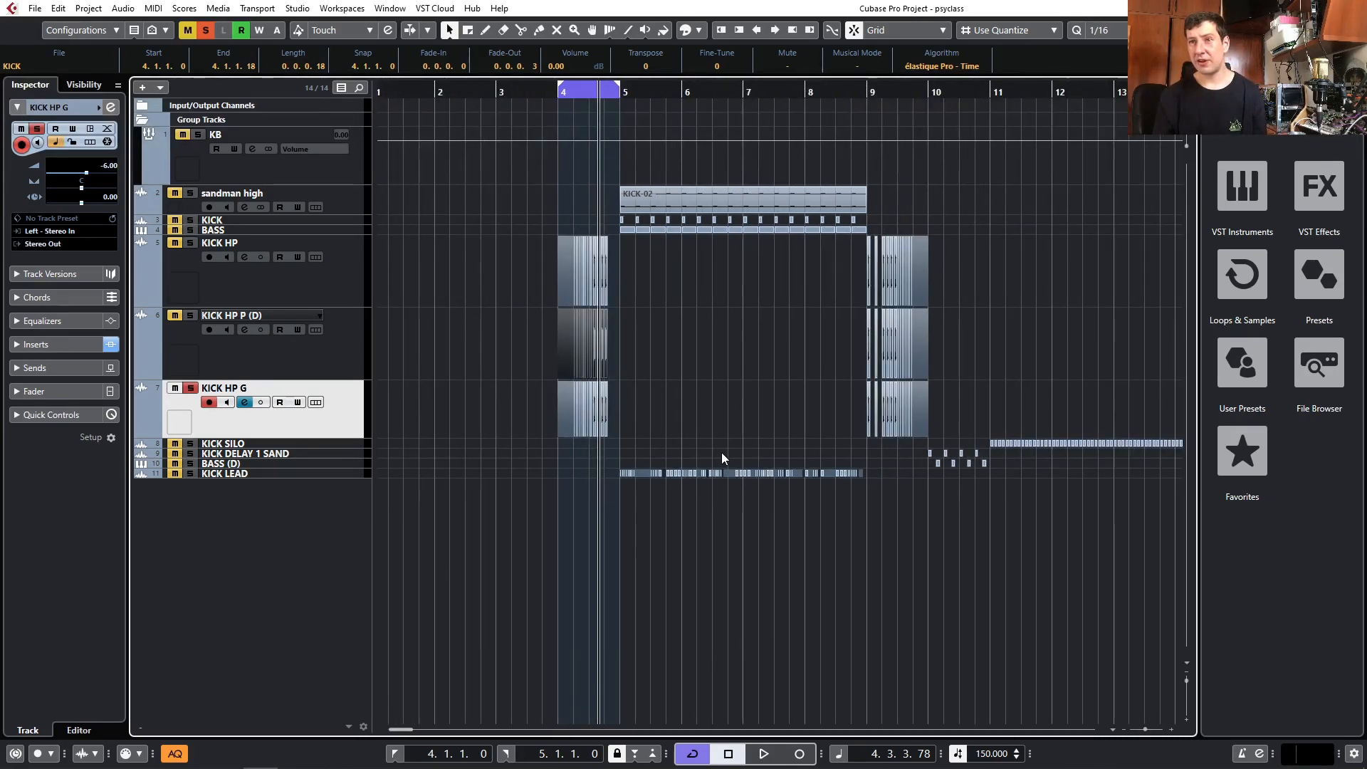
{"action": "scroll", "coordinate": [719, 451], "scroll_direction": "right", "scroll_amount": 2}
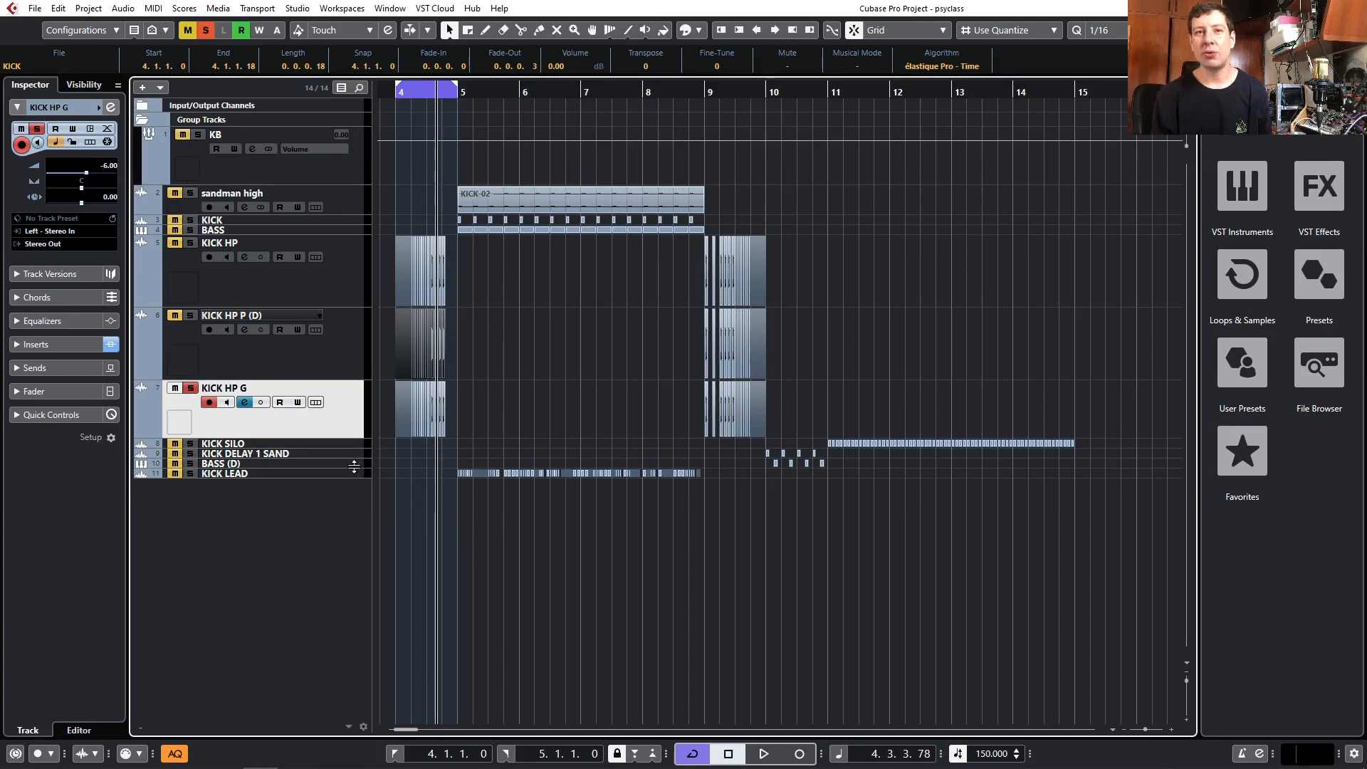
{"action": "left_click_drag", "start_coordinate": [358, 448], "coordinate": [368, 493]}
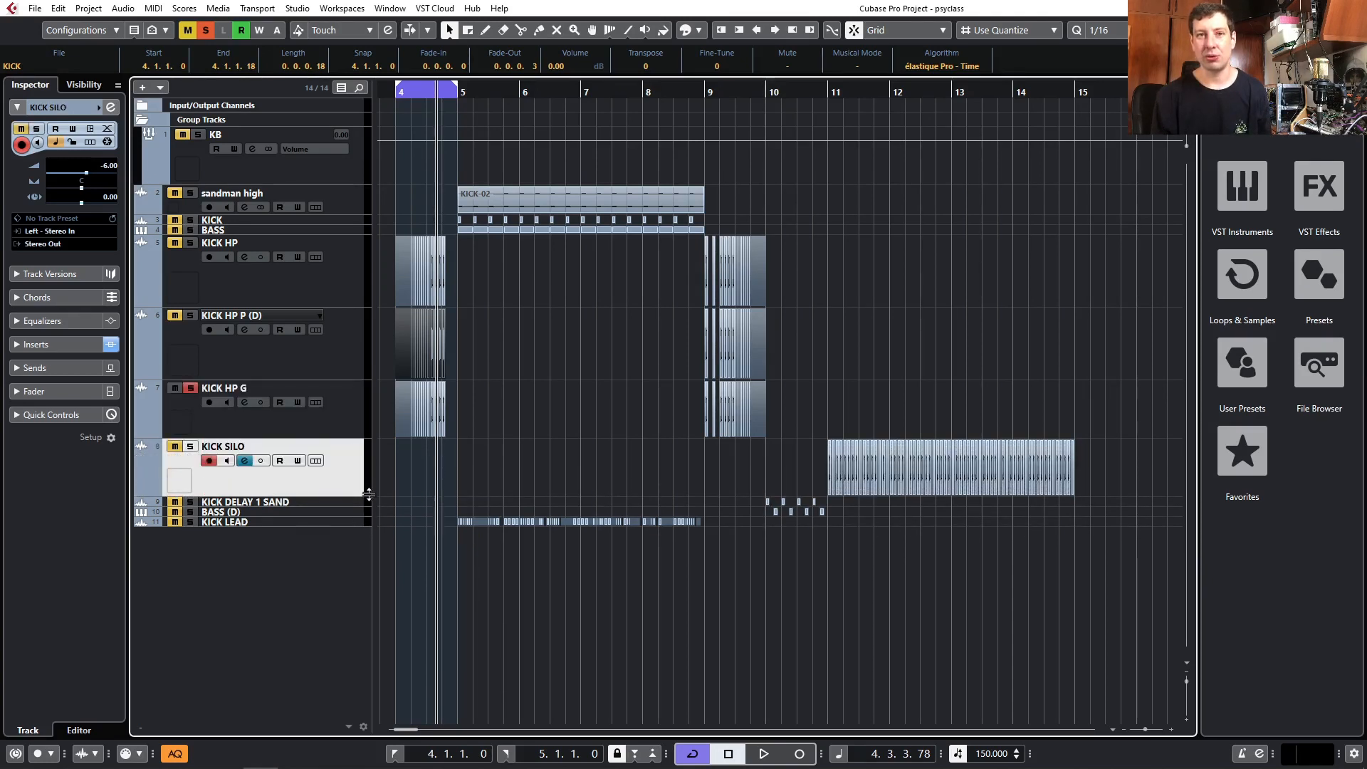
{"action": "left_click", "coordinate": [191, 389]}
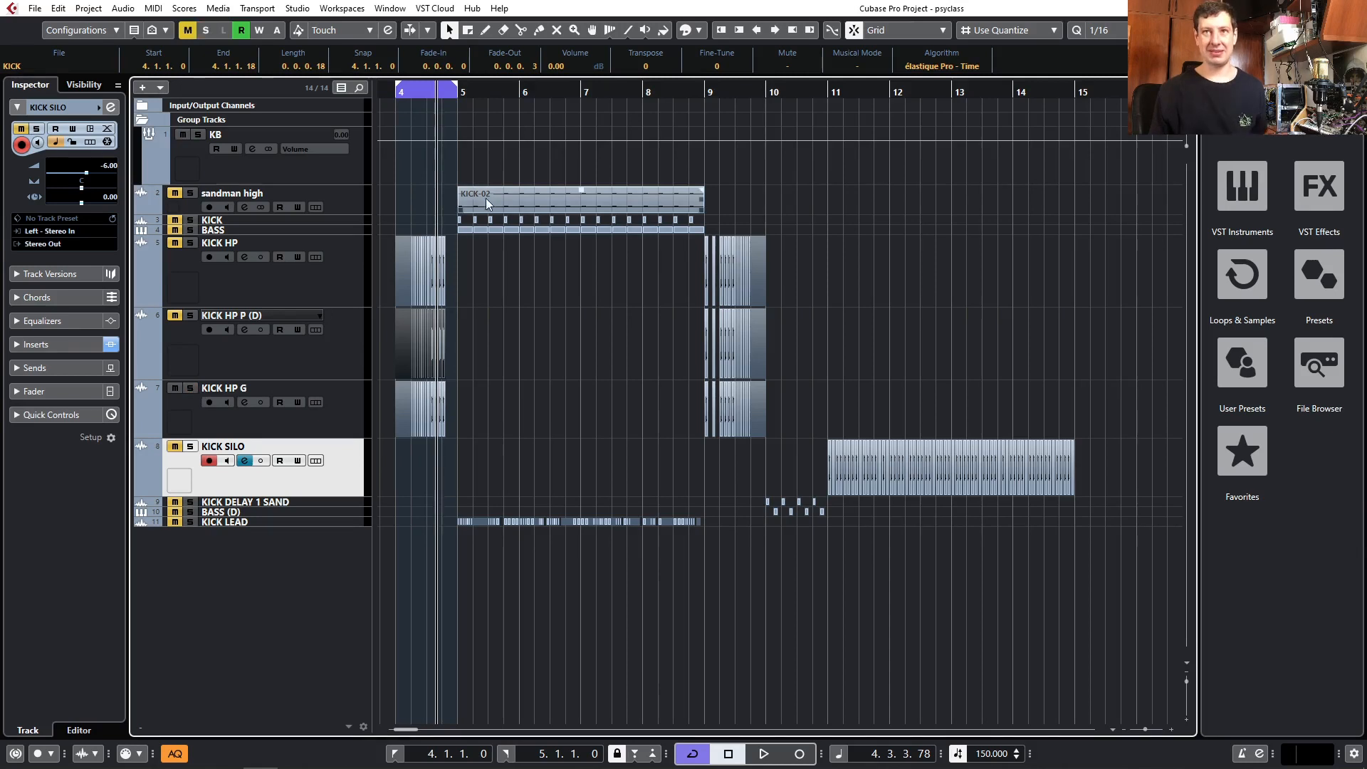
- Set the loop range around all KICK SILO events from bar 11, then unmute and solo the KICK SILO track
{"action": "left_click_drag", "start_coordinate": [1108, 456], "coordinate": [708, 468]}
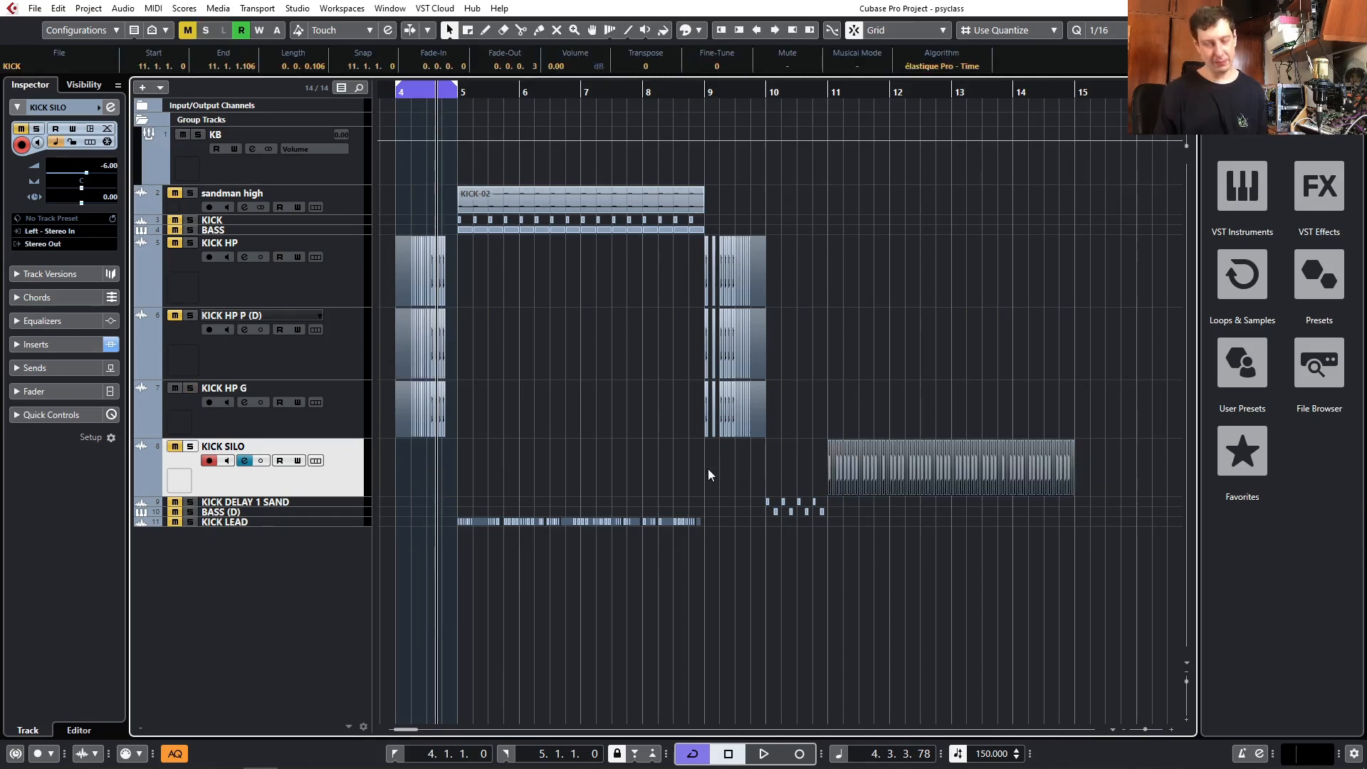
{"action": "key", "text": "p"}
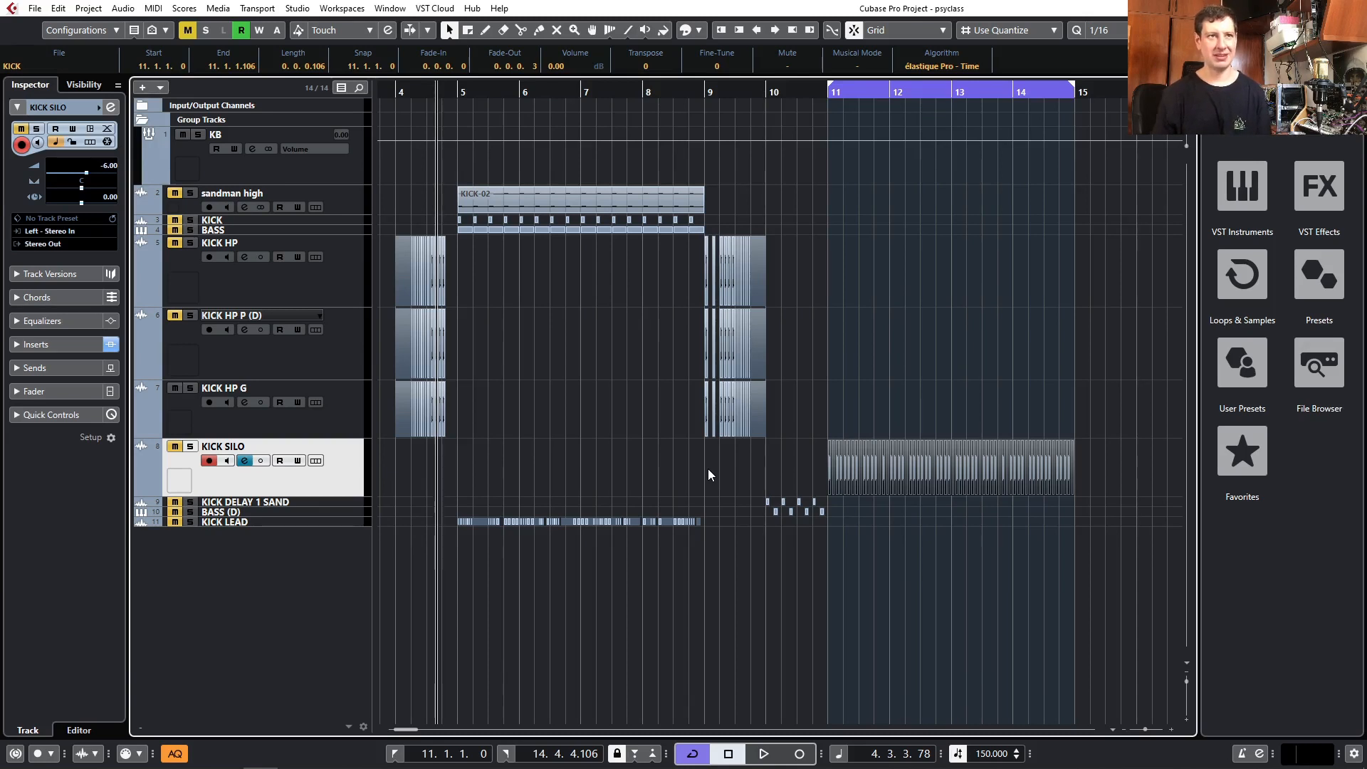
{"action": "left_click", "coordinate": [174, 446]}
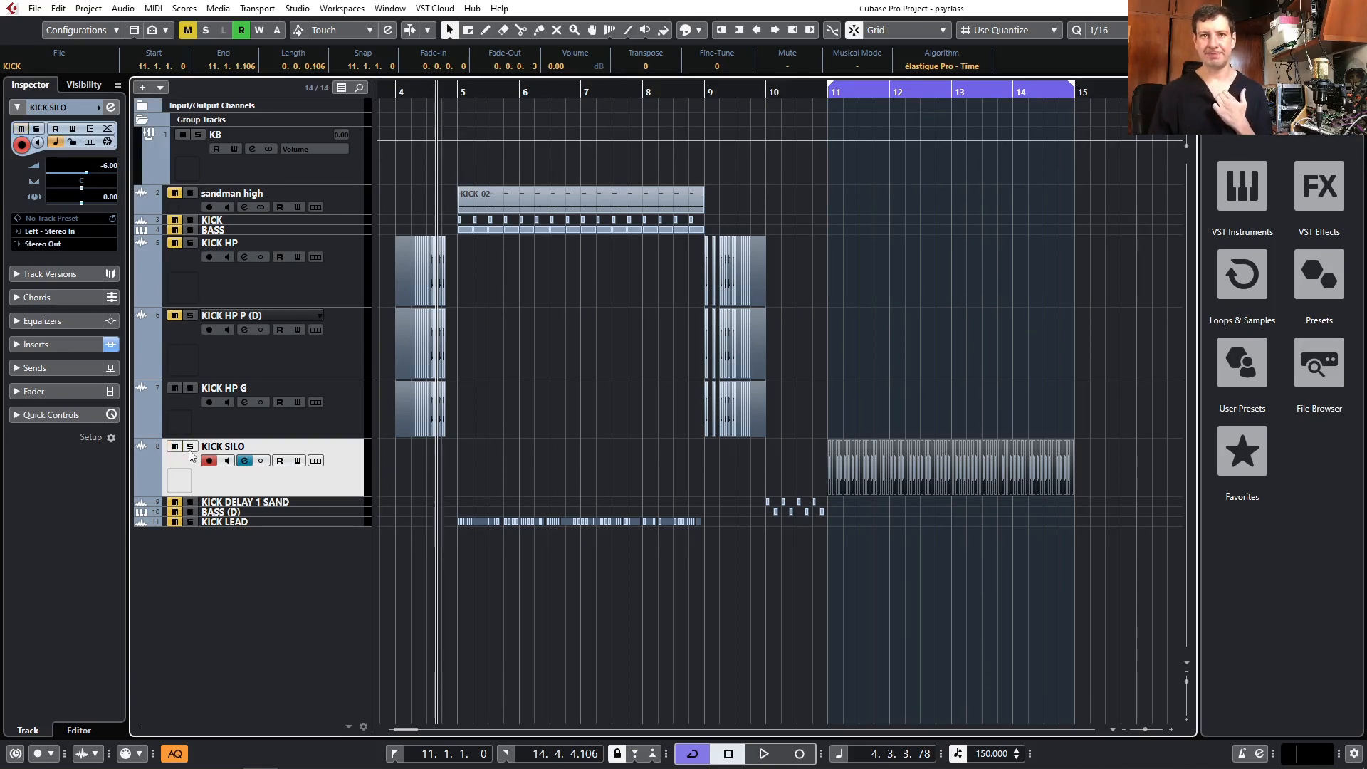
{"action": "left_click", "coordinate": [190, 446]}
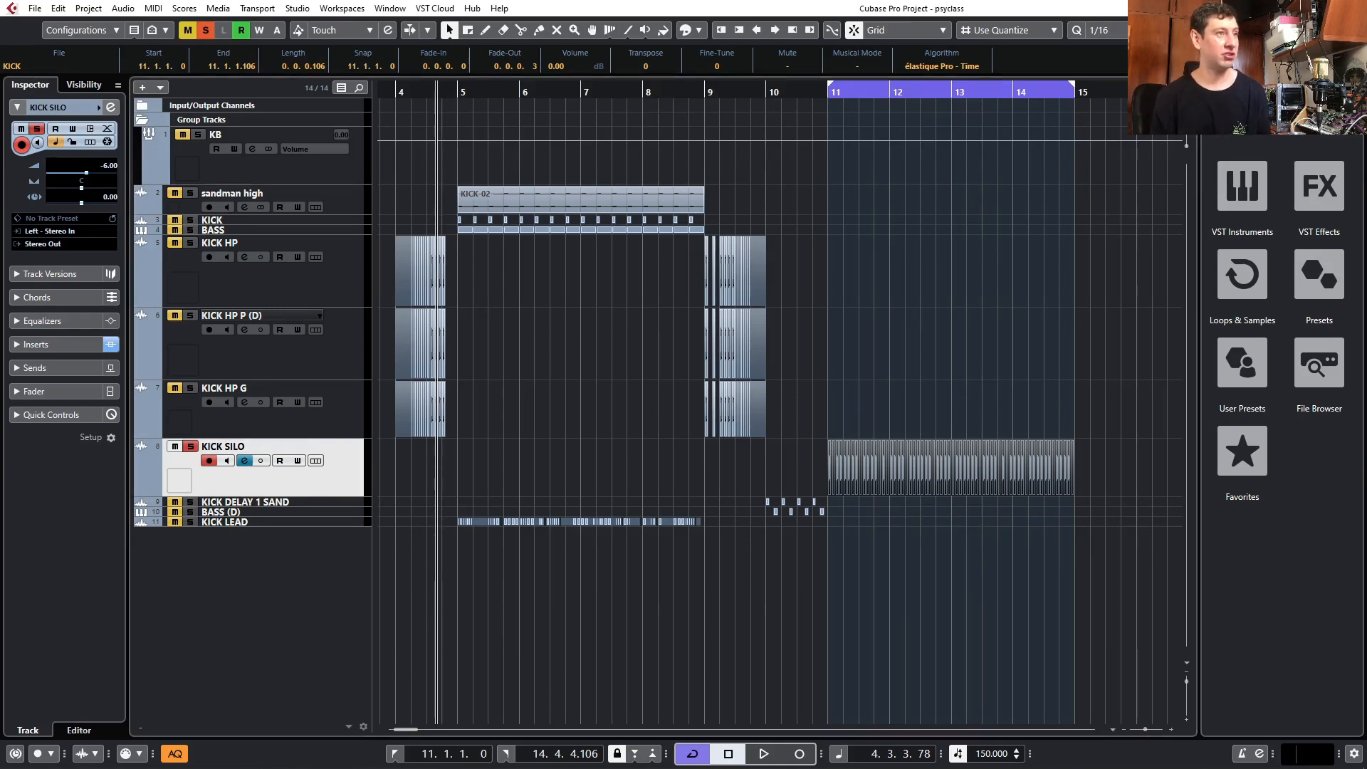
- Loop KICK SILO from bar 11 while setting Silo's grain size to 24.3 ms, rate to 325 Hz, pitch to -19 st and speed to -3.20x
{"action": "left_click_drag", "start_coordinate": [589, 194], "coordinate": [398, 191]}
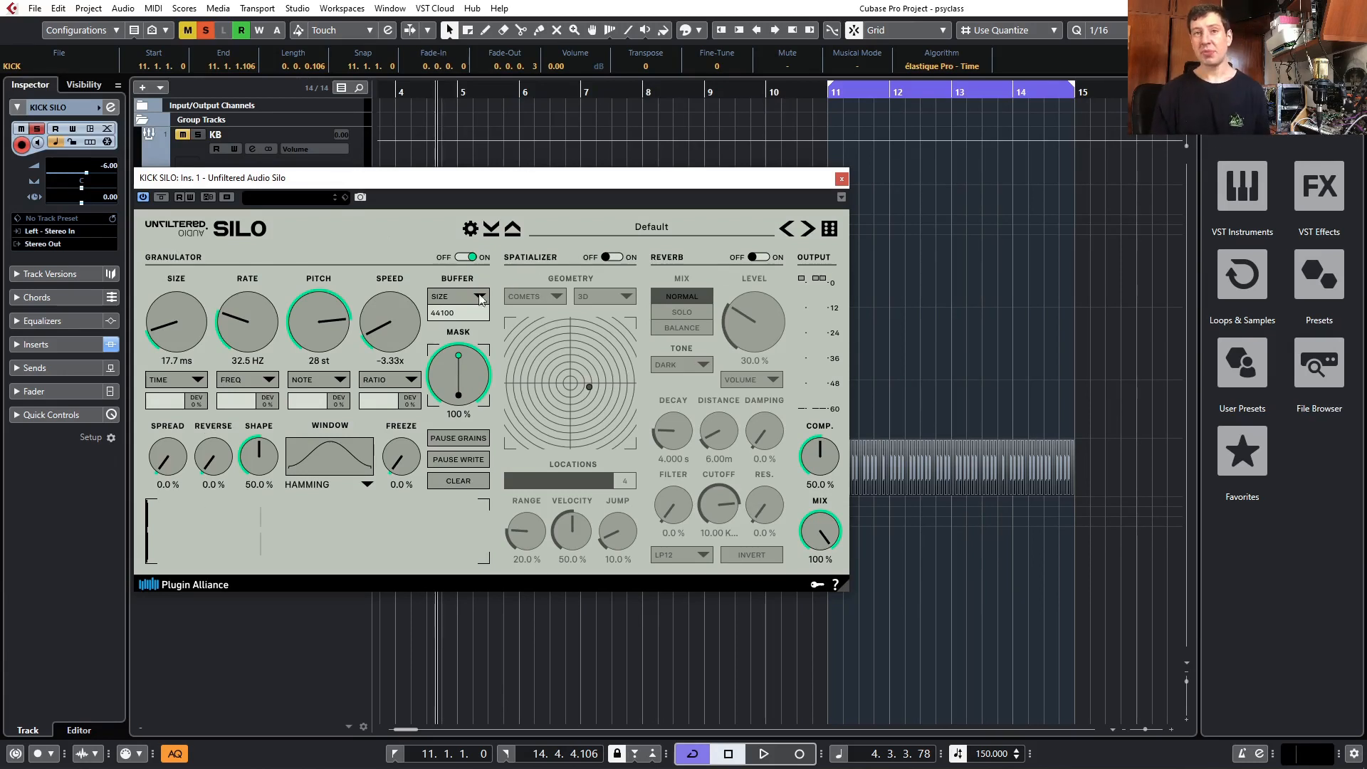
{"action": "left_click_drag", "start_coordinate": [504, 190], "coordinate": [496, 192]}
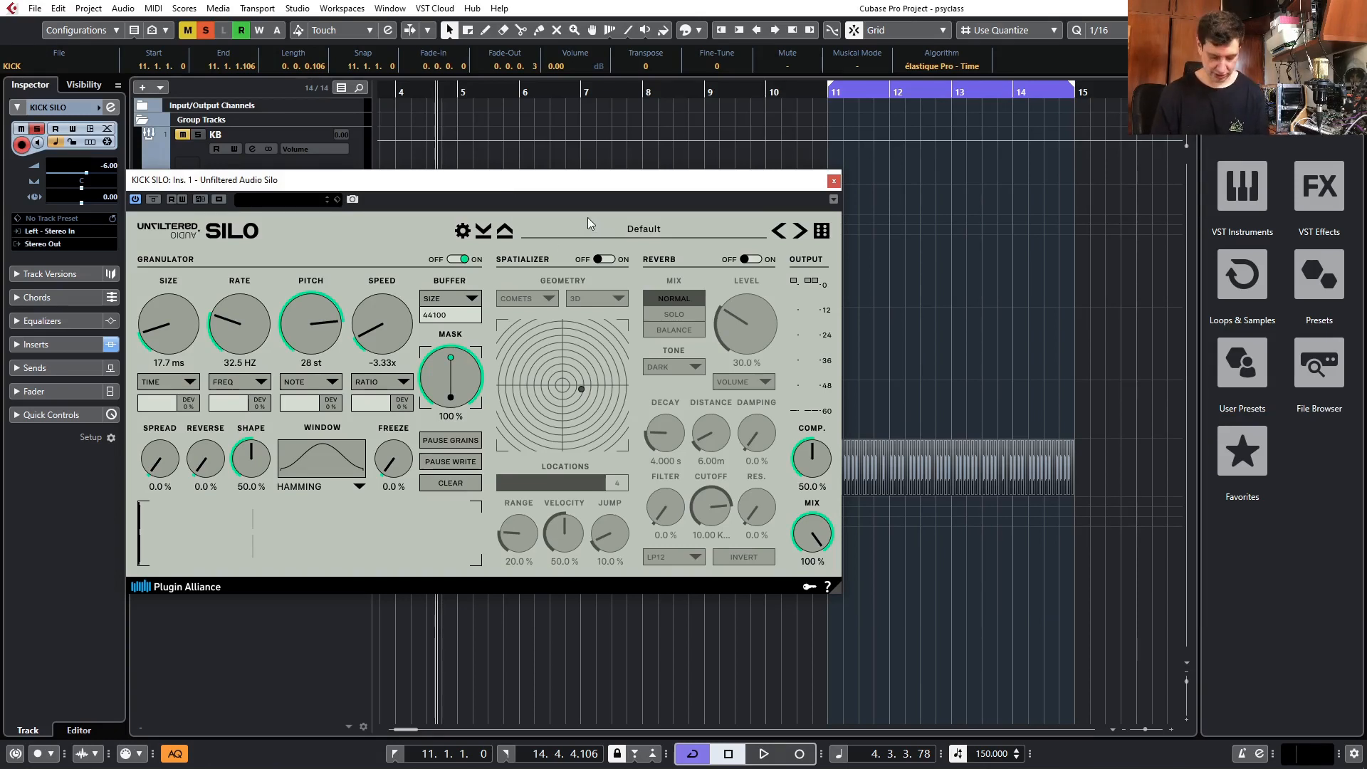
{"action": "double_click", "coordinate": [821, 98]}
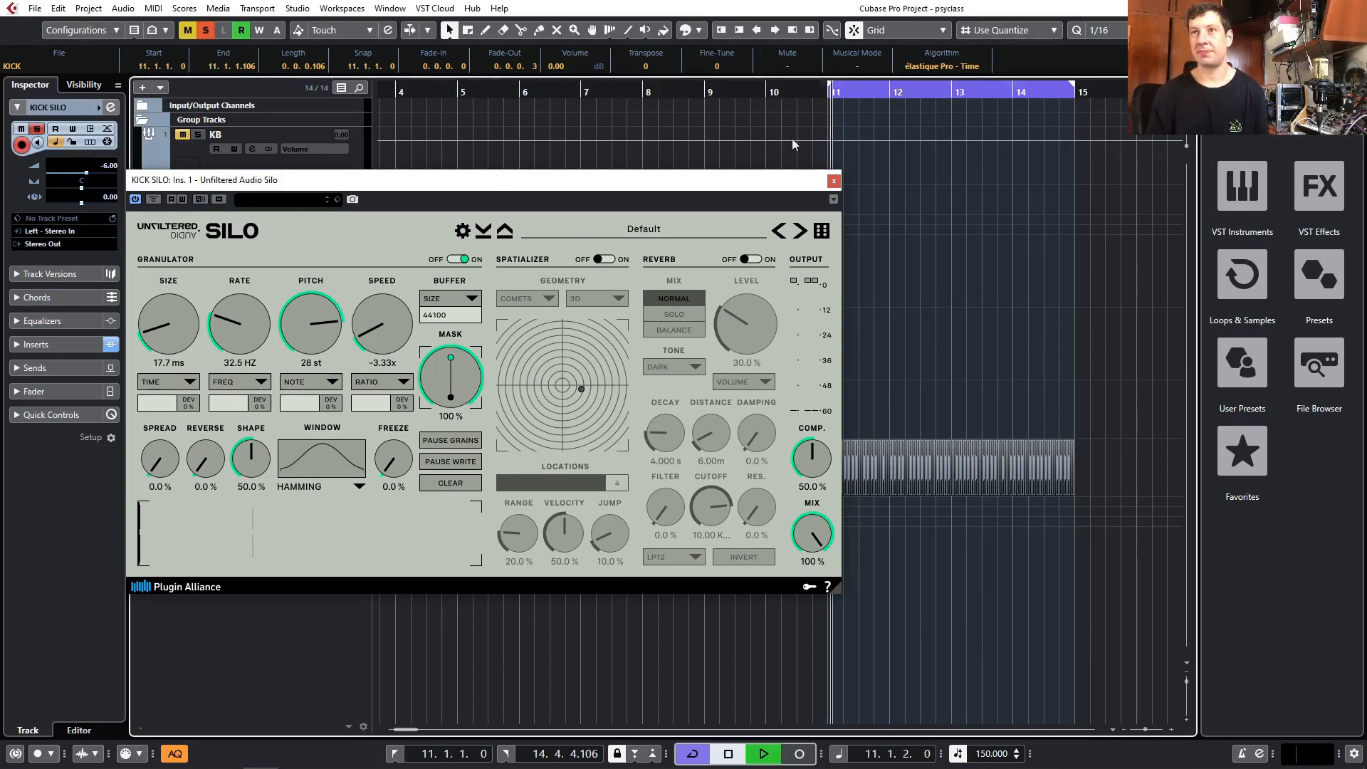
{"action": "mouse_move", "coordinate": [320, 331]}
{"action": "left_mouse_down"}
{"action": "mouse_move", "coordinate": [308, 378]}
{"action": "mouse_move", "coordinate": [318, 304]}
{"action": "left_mouse_up"}
{"action": "left_click_drag", "start_coordinate": [171, 332], "coordinate": [281, 450]}
{"action": "left_click_drag", "start_coordinate": [233, 330], "coordinate": [235, 231]}
{"action": "left_click_drag", "start_coordinate": [318, 333], "coordinate": [324, 246]}
{"action": "left_click_drag", "start_coordinate": [378, 310], "coordinate": [289, 386]}
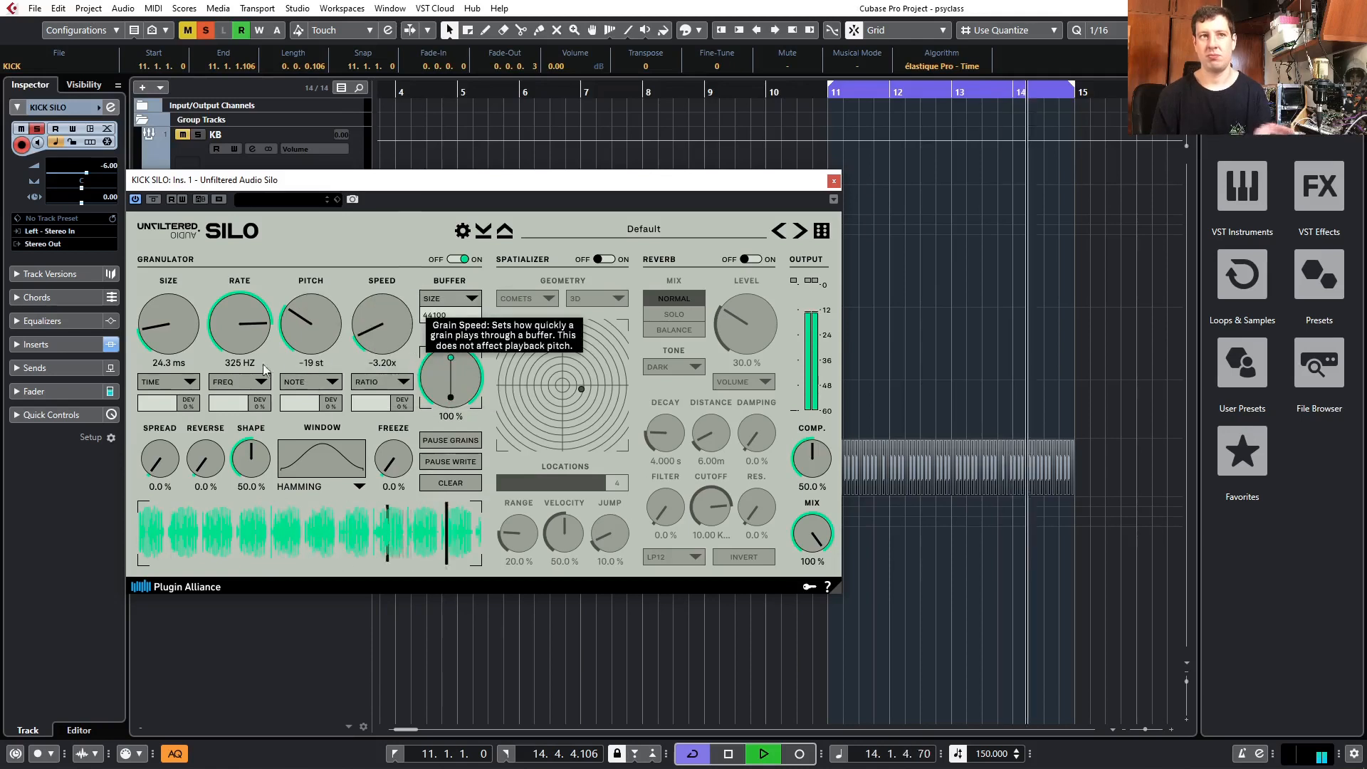
- Vary Silo's rate and pitch, lengthen the grain size to 402 ms and drop the pitch to -40 st
{"action": "left_click_drag", "start_coordinate": [235, 331], "coordinate": [229, 382]}
{"action": "left_click_drag", "start_coordinate": [311, 326], "coordinate": [317, 281]}
{"action": "left_click_drag", "start_coordinate": [249, 343], "coordinate": [245, 329]}
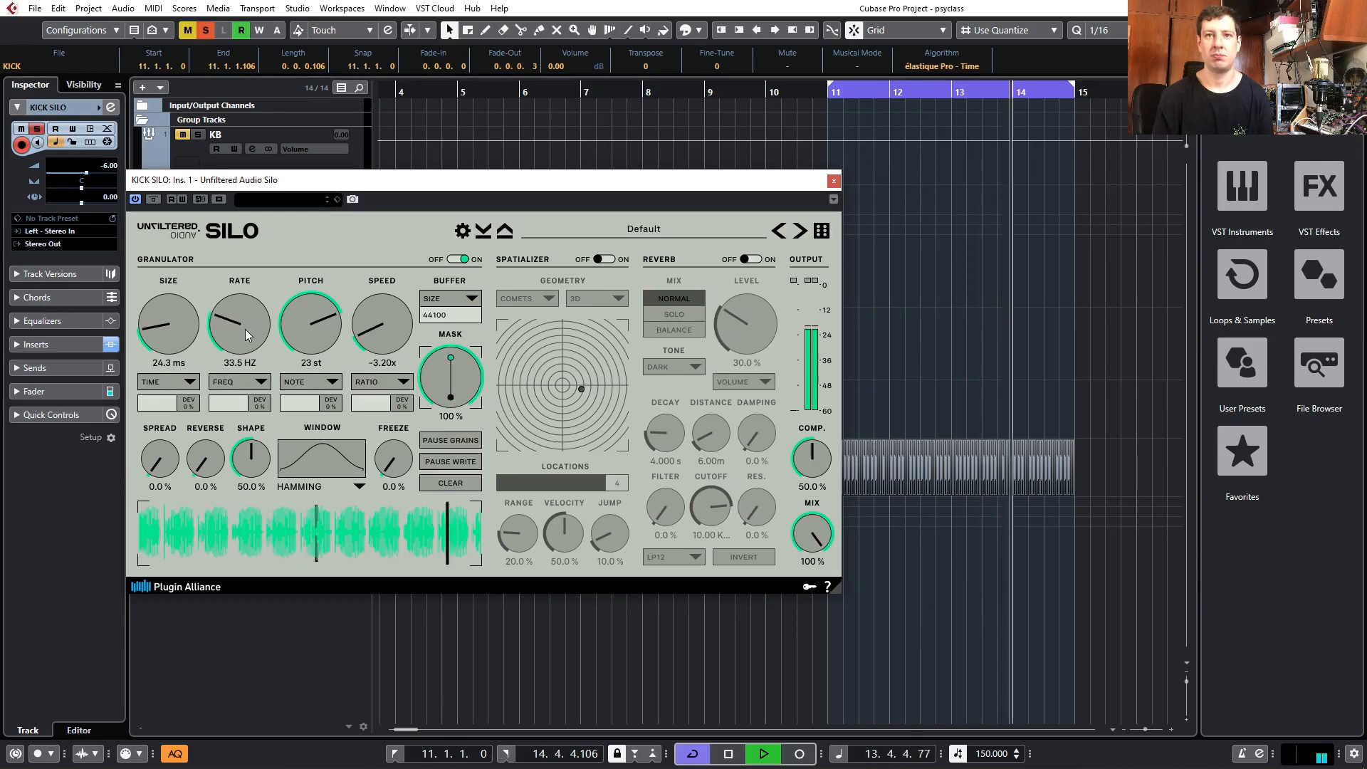
{"action": "left_click_drag", "start_coordinate": [327, 341], "coordinate": [244, 368]}
{"action": "left_click_drag", "start_coordinate": [169, 324], "coordinate": [177, 260]}
{"action": "left_click_drag", "start_coordinate": [315, 332], "coordinate": [299, 405]}
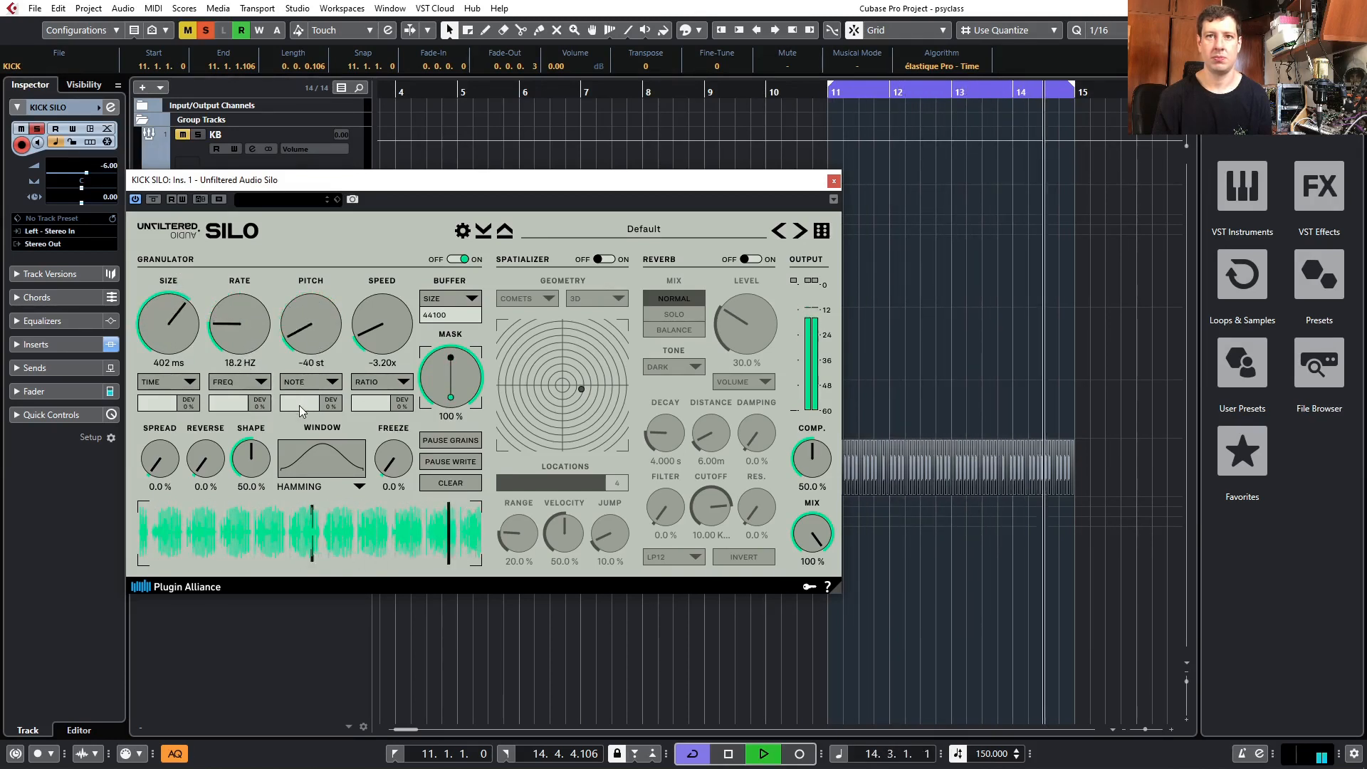
- Raise Silo's rate to 407 Hz, pitch to 25 st and speed to -0.35x, then lengthen the grain size to 637 ms
{"action": "left_click_drag", "start_coordinate": [247, 343], "coordinate": [251, 284]}
{"action": "left_click_drag", "start_coordinate": [312, 329], "coordinate": [341, 217]}
{"action": "left_click_drag", "start_coordinate": [363, 340], "coordinate": [250, 285]}
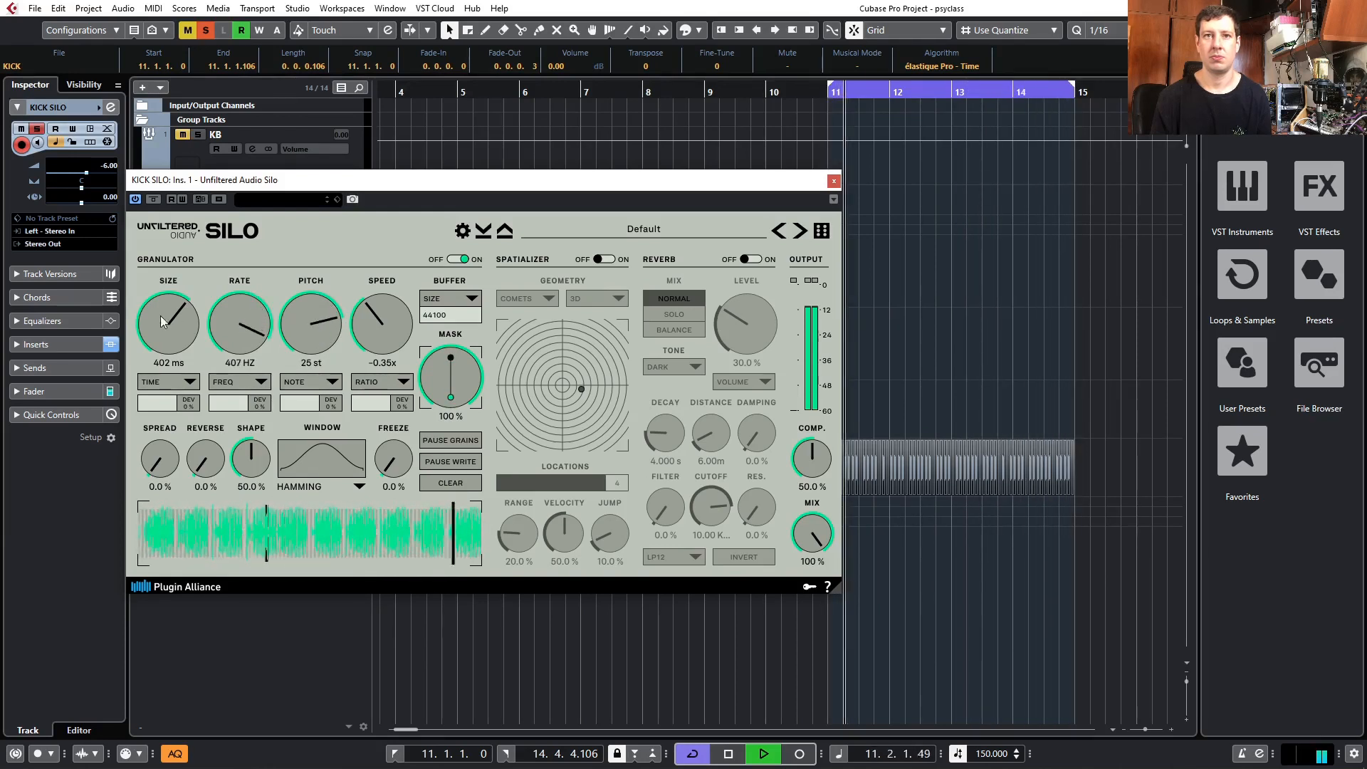
{"action": "left_click_drag", "start_coordinate": [174, 318], "coordinate": [232, 406]}
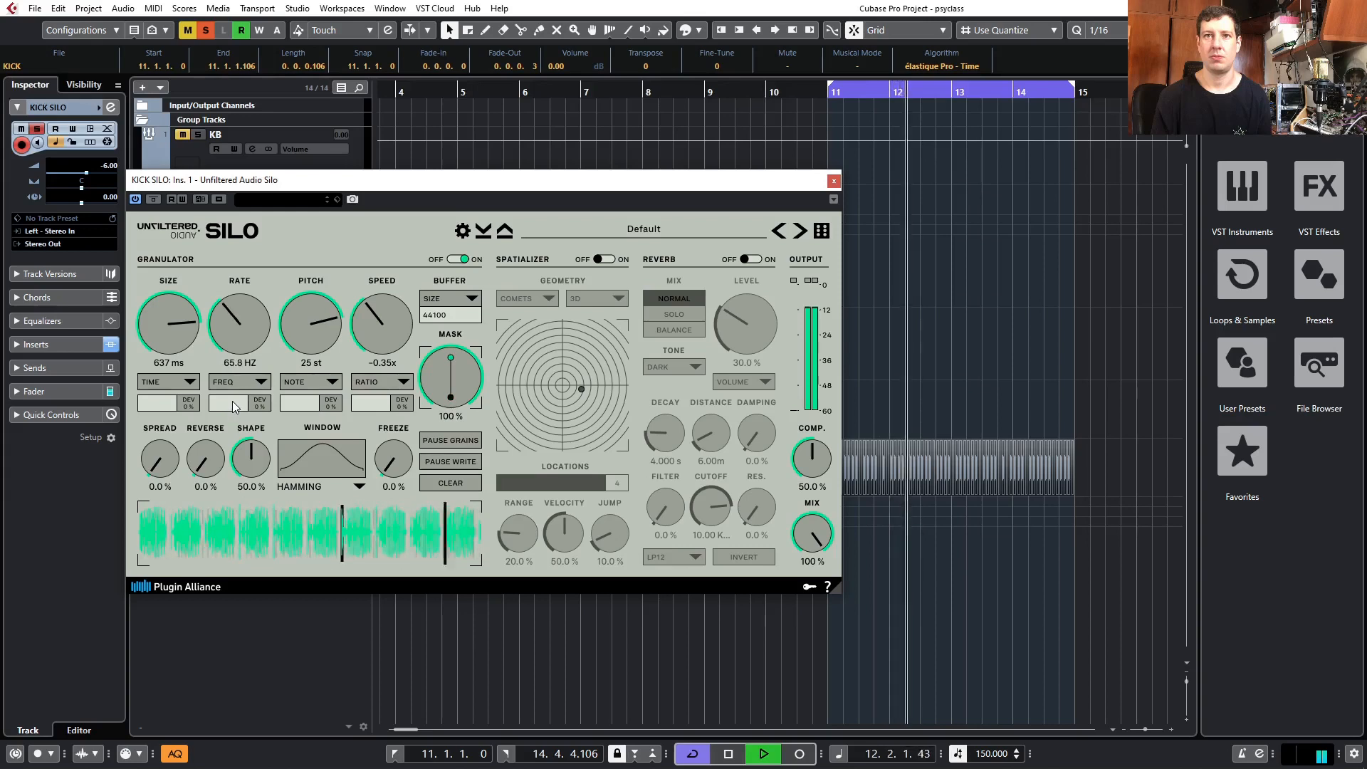
- Bring Silo to a 5.76 ms grain size, 53.4 Hz rate and 23 st pitch, then stop playback
{"action": "left_click_drag", "start_coordinate": [309, 330], "coordinate": [301, 367]}
{"action": "left_click_drag", "start_coordinate": [236, 300], "coordinate": [250, 249]}
{"action": "left_click_drag", "start_coordinate": [296, 347], "coordinate": [349, 248]}
{"action": "left_click_drag", "start_coordinate": [246, 313], "coordinate": [262, 416]}
{"action": "left_click_drag", "start_coordinate": [165, 324], "coordinate": [178, 471]}
{"action": "key", "text": "space"}
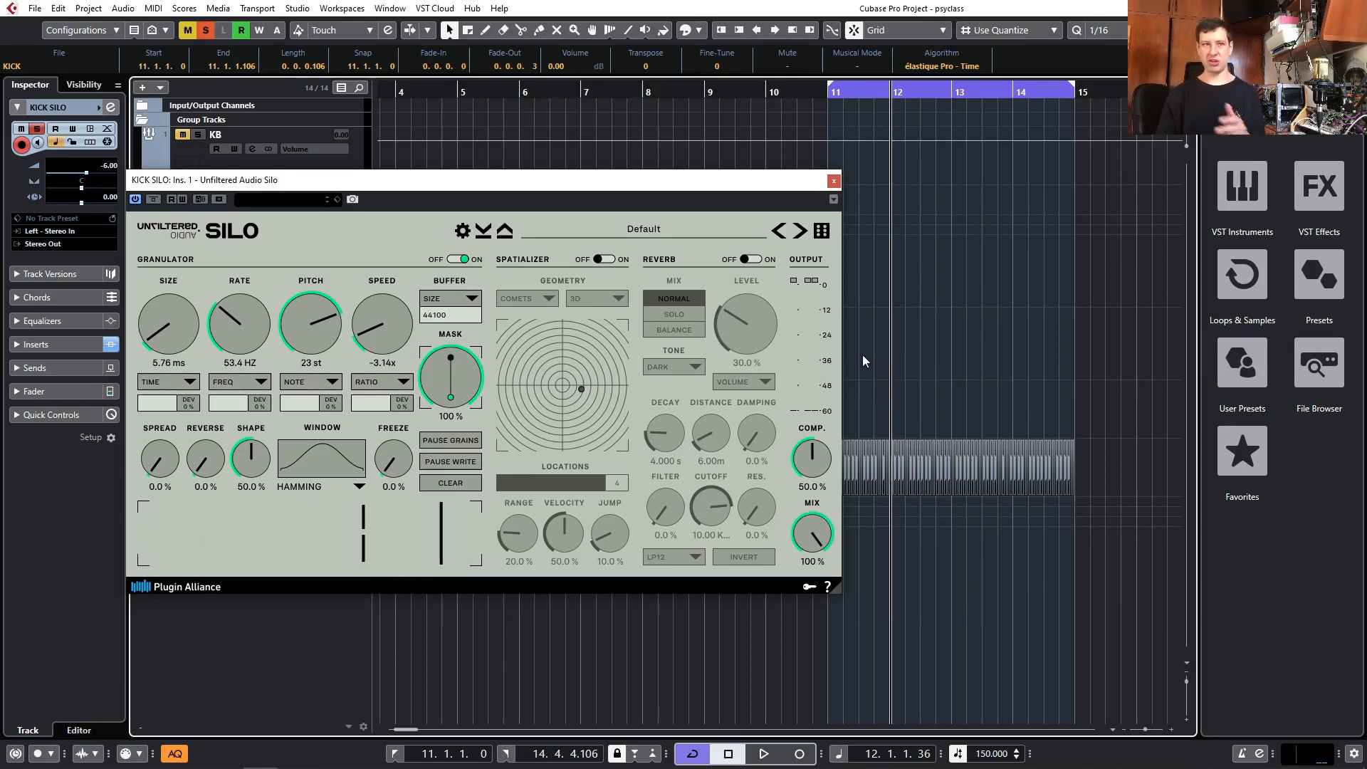
- Close the Silo window and zoom in on the individual kick events at bar 11 of KICK SILO
{"action": "left_click", "coordinate": [834, 181]}
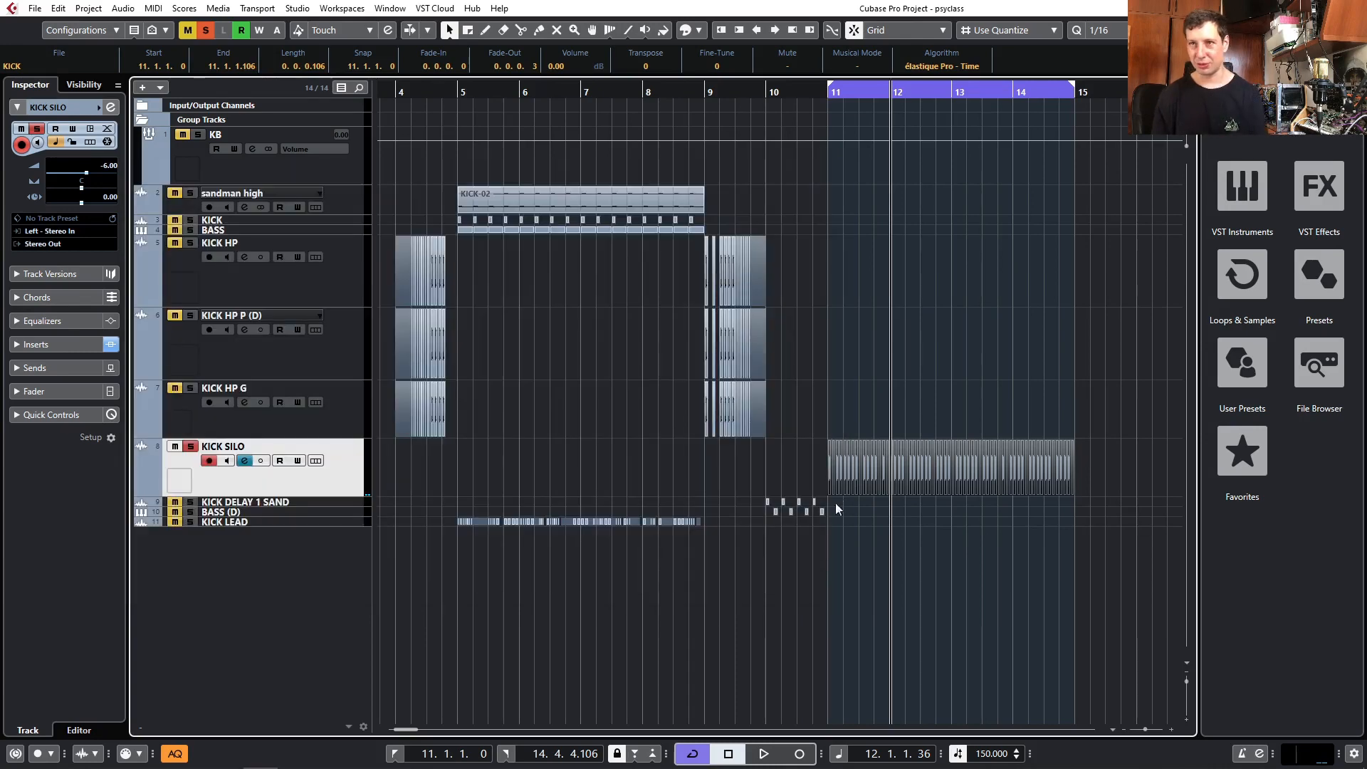
{"action": "scroll", "coordinate": [870, 478], "scroll_direction": "up", "scroll_amount": 13}
{"action": "scroll", "coordinate": [622, 497], "scroll_direction": "down", "scroll_amount": 1}
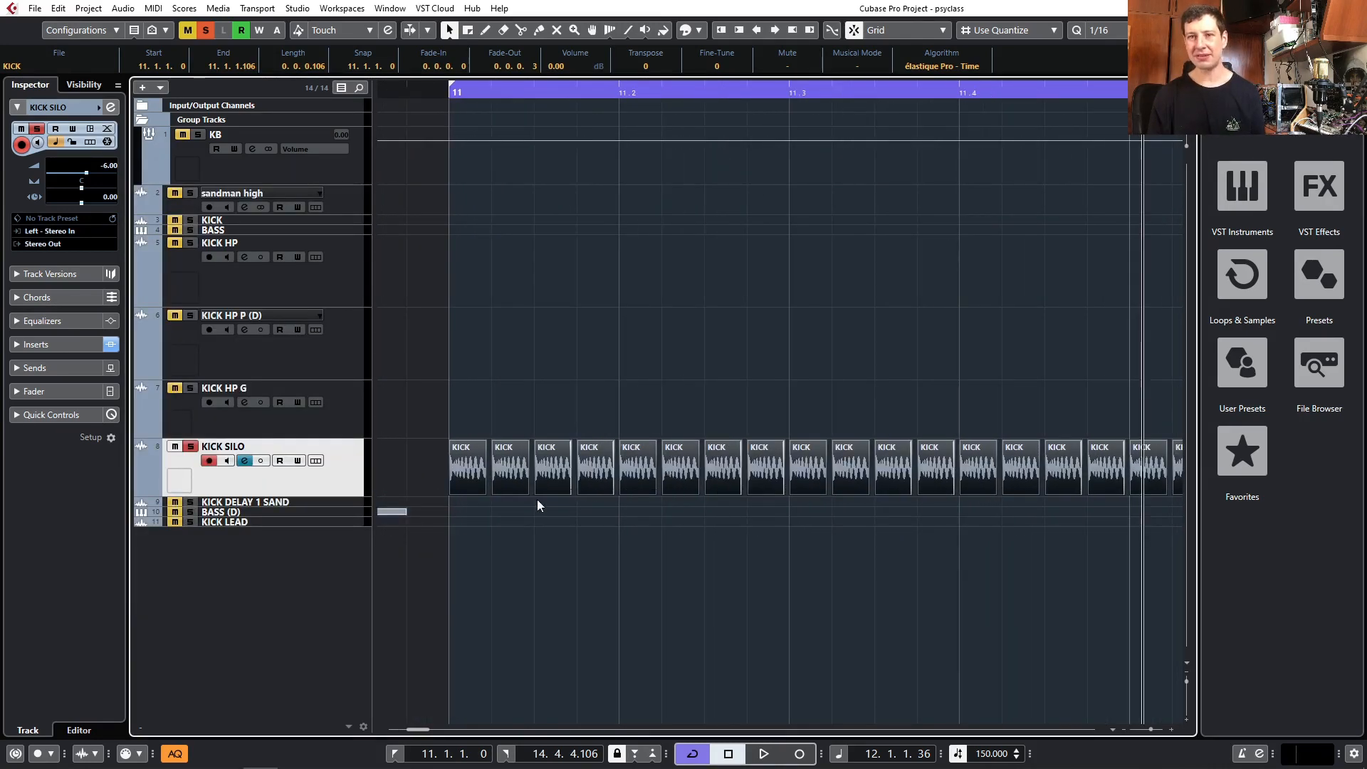
- Turn off solo on the KICK SILO track and mute it
{"action": "scroll", "coordinate": [534, 504], "scroll_direction": "down", "scroll_amount": 3}
{"action": "scroll", "coordinate": [520, 491], "scroll_direction": "up", "scroll_amount": 3}
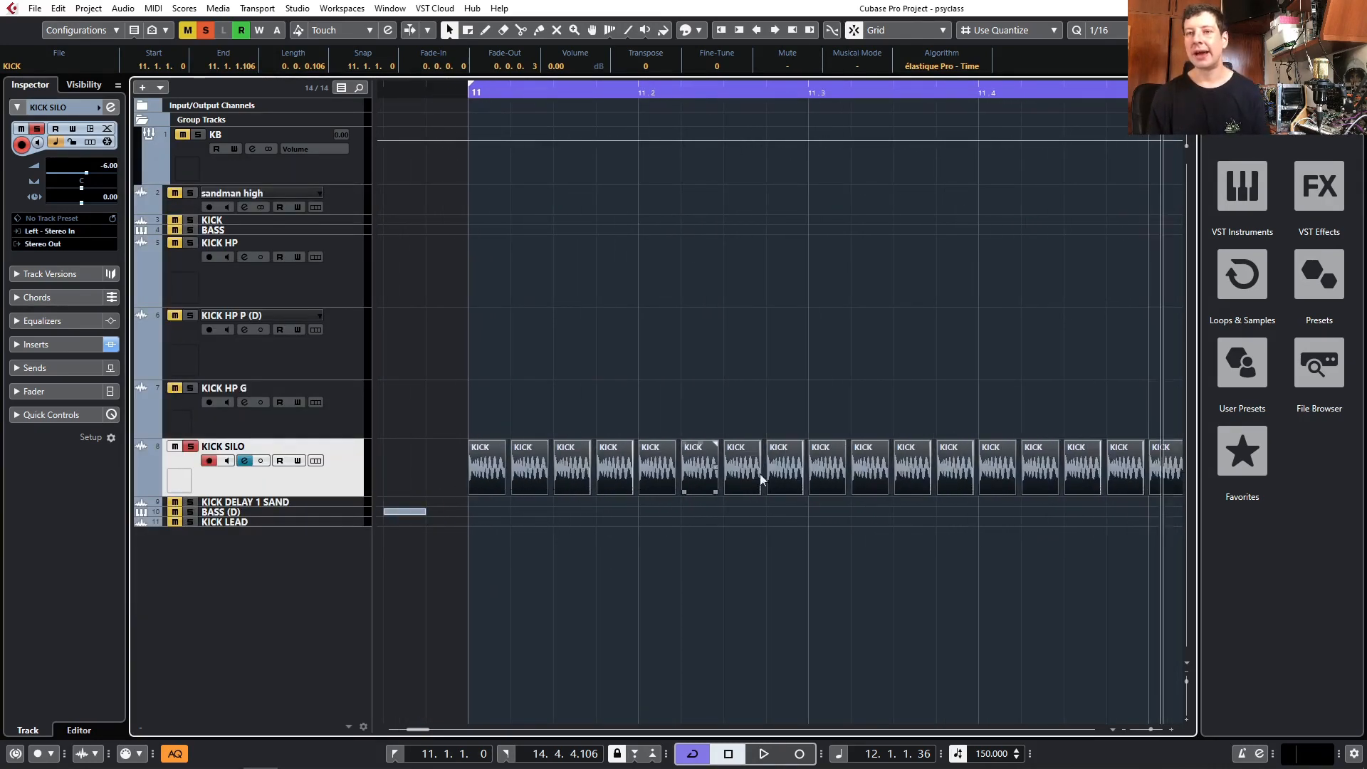
{"action": "scroll", "coordinate": [719, 475], "scroll_direction": "down", "scroll_amount": 2}
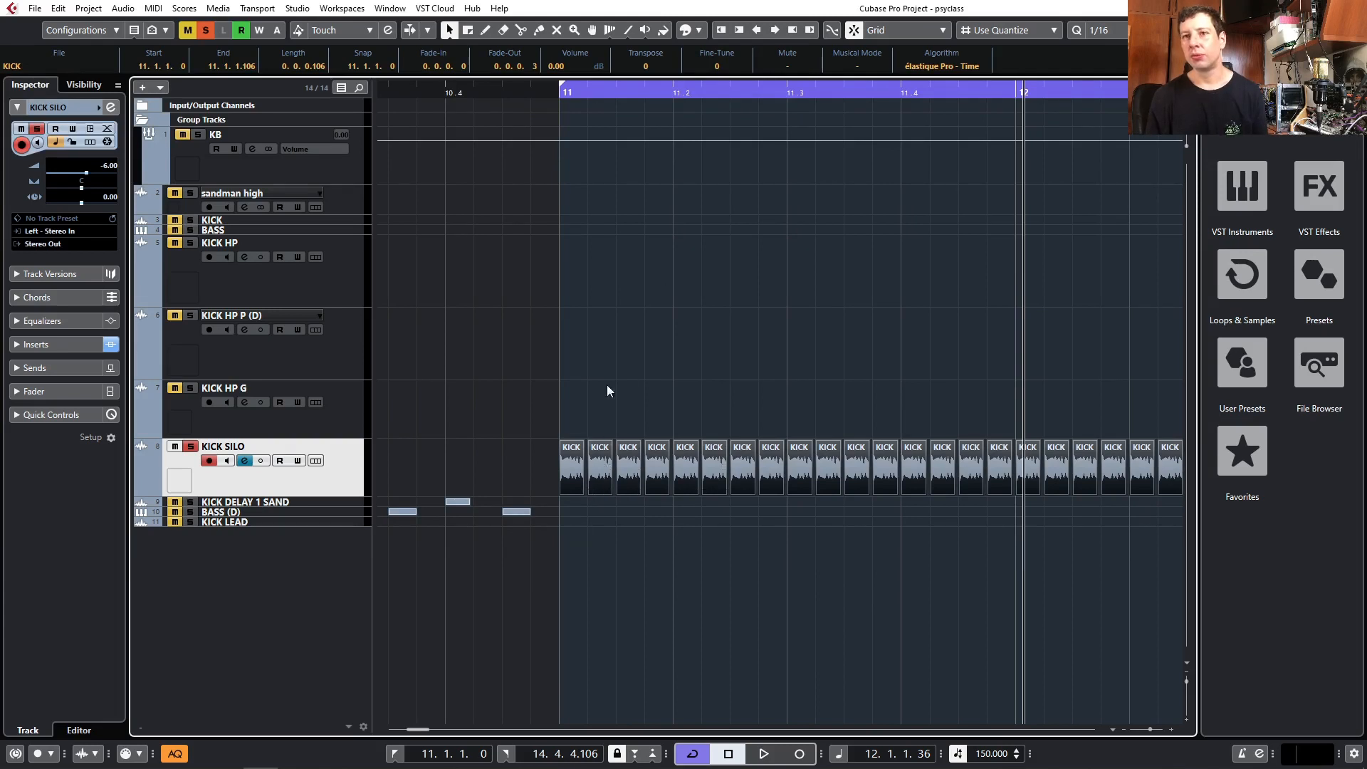
{"action": "scroll", "coordinate": [691, 491], "scroll_direction": "down", "scroll_amount": 2}
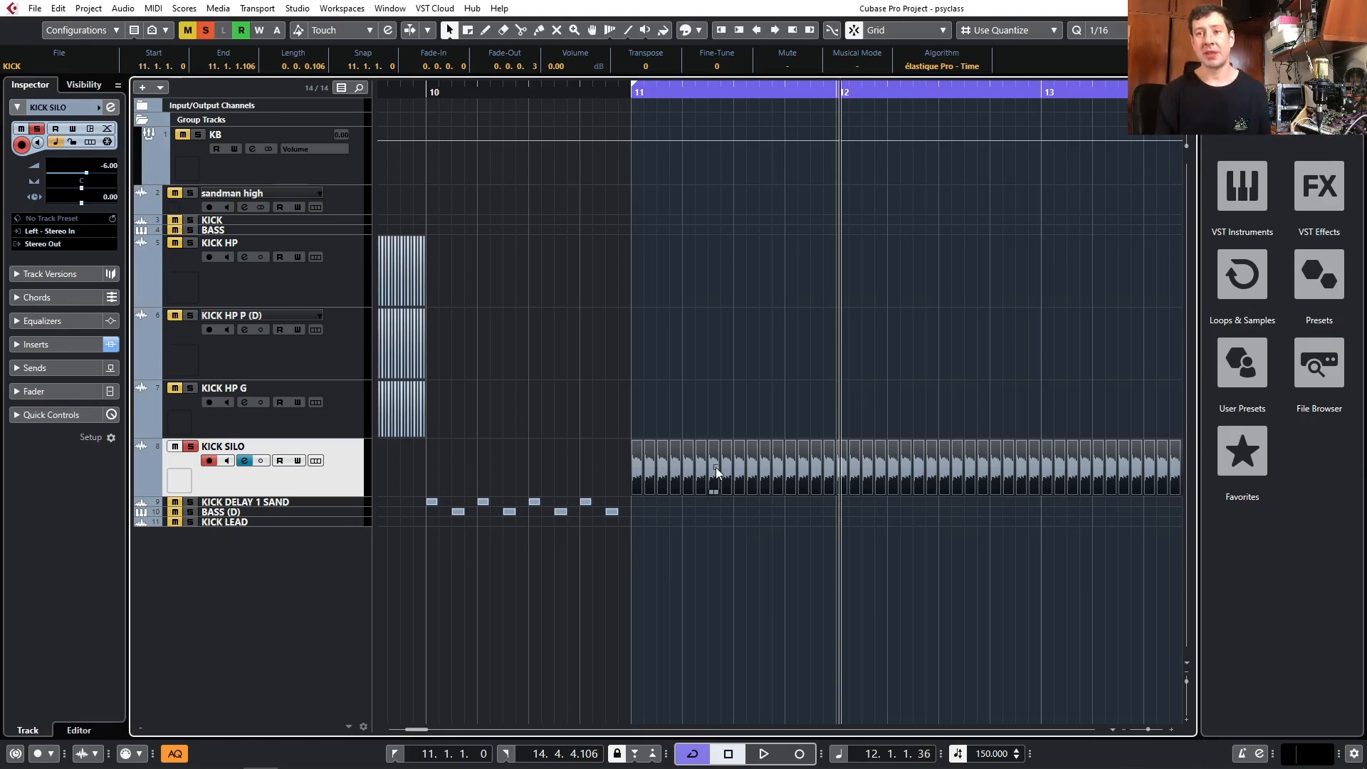
{"action": "scroll", "coordinate": [714, 469], "scroll_direction": "down", "scroll_amount": 4}
{"action": "scroll", "coordinate": [711, 472], "scroll_direction": "down", "scroll_amount": 2}
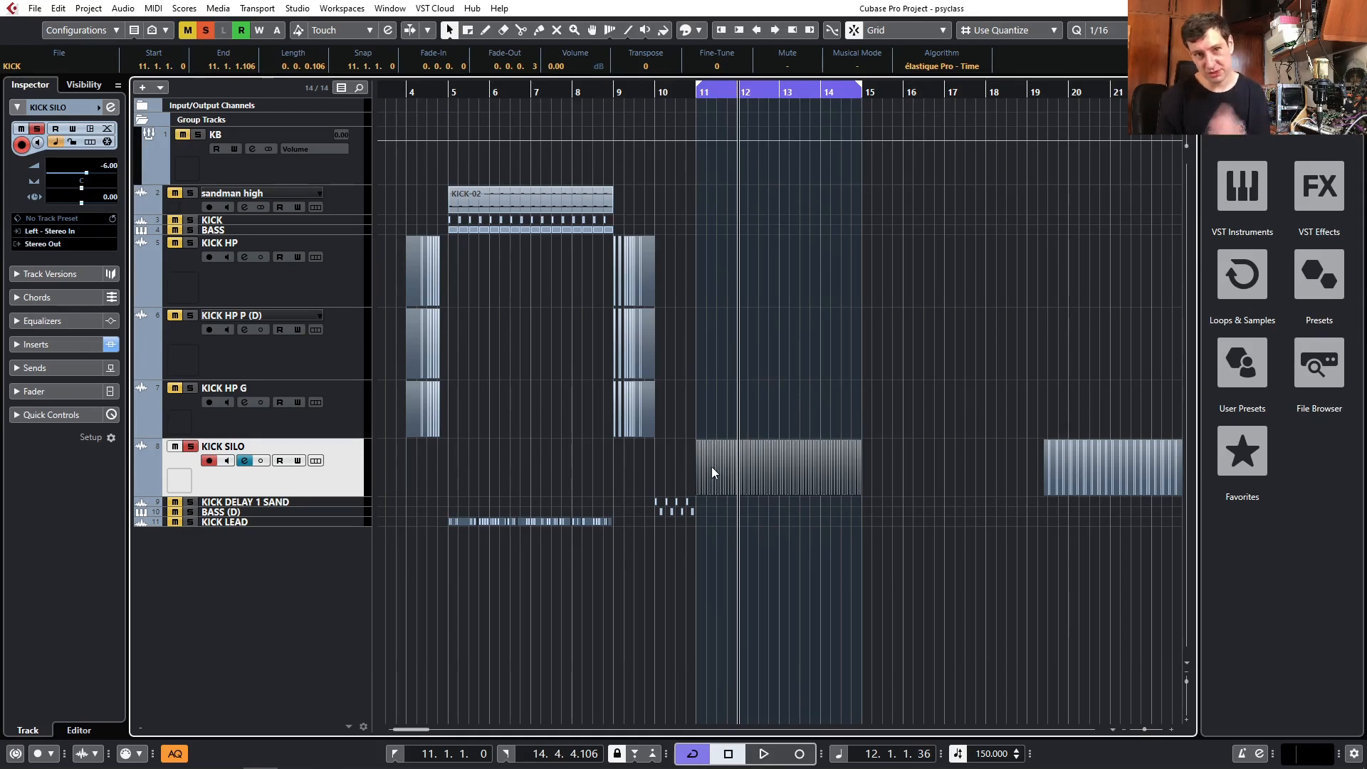
{"action": "key", "text": "g"}
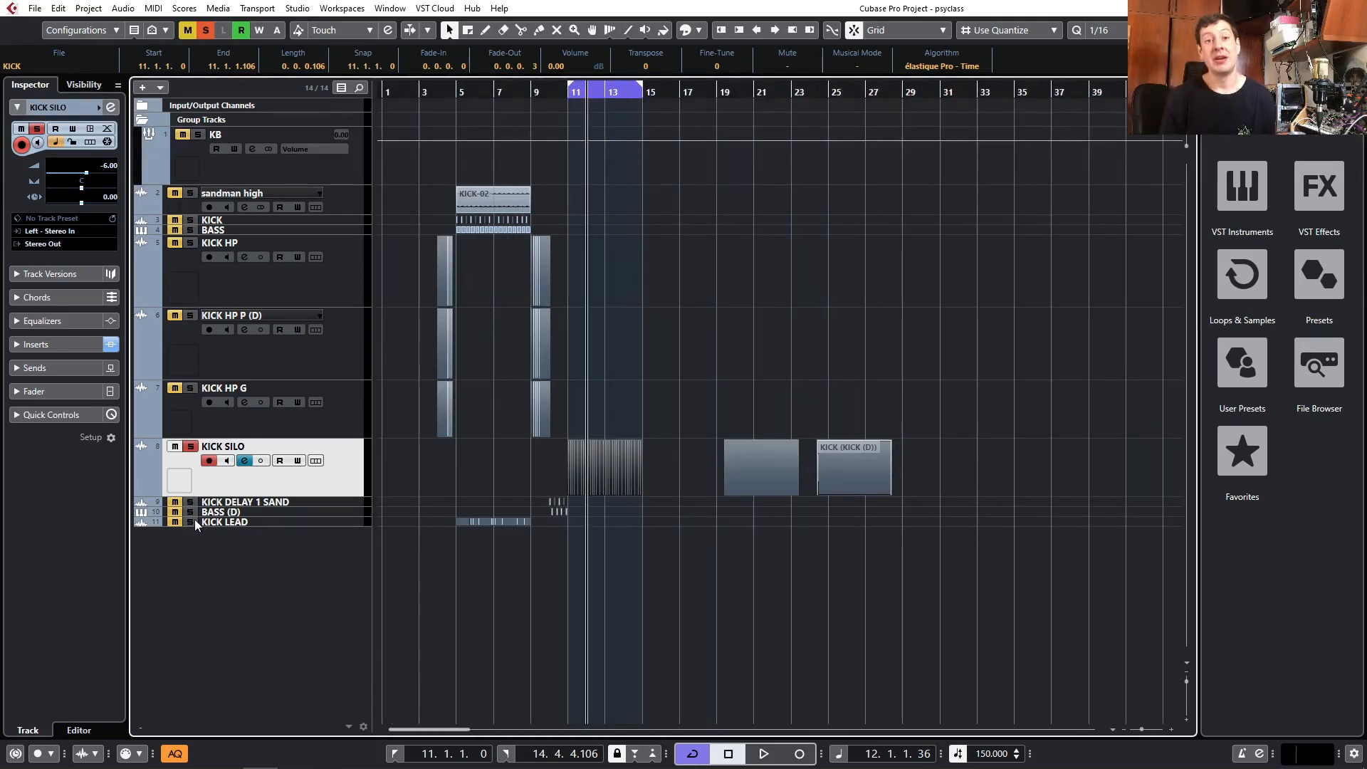
{"action": "left_click", "coordinate": [190, 446]}
{"action": "left_click", "coordinate": [175, 446]}
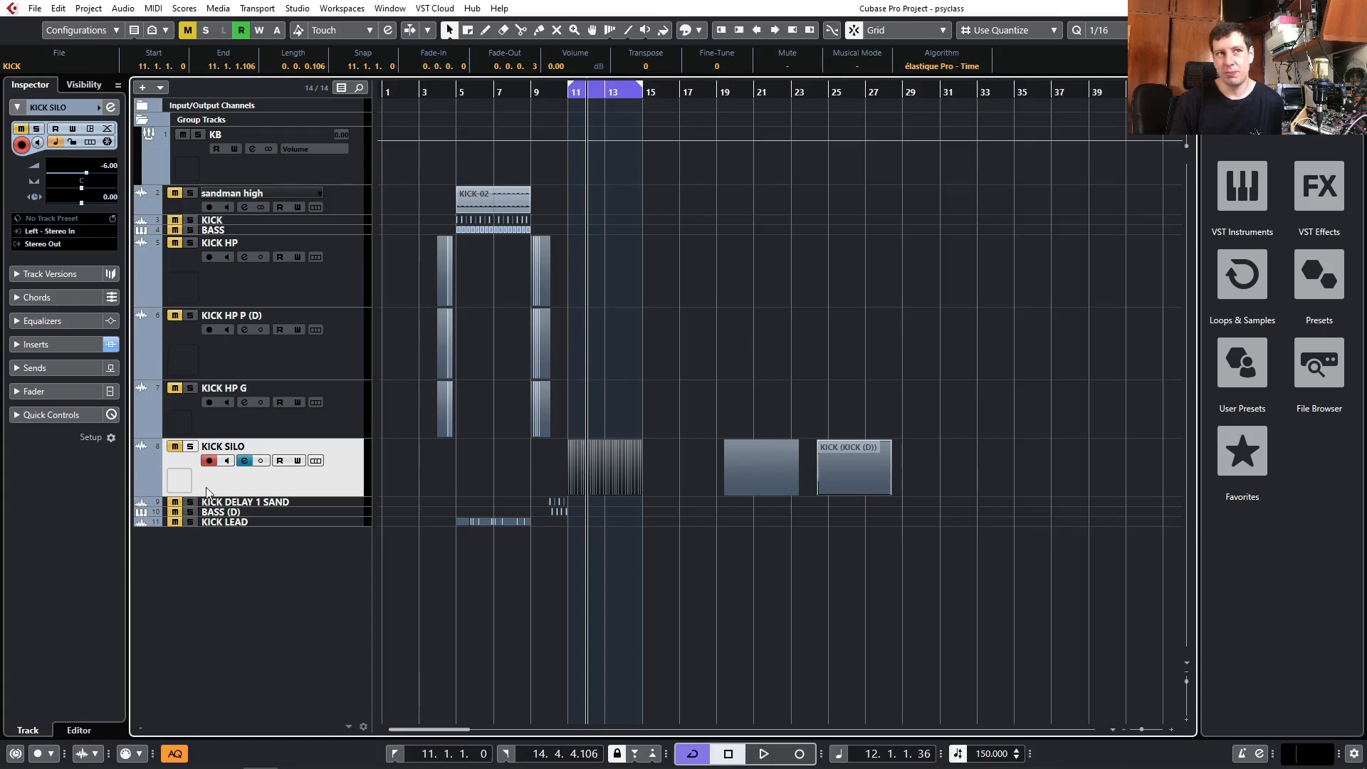
- Enlarge the KICK DELAY 1 SAND track, bring its bar 10 events into view and open its Sandman Pro window clear of them
{"action": "left_click_drag", "start_coordinate": [337, 507], "coordinate": [337, 555]}
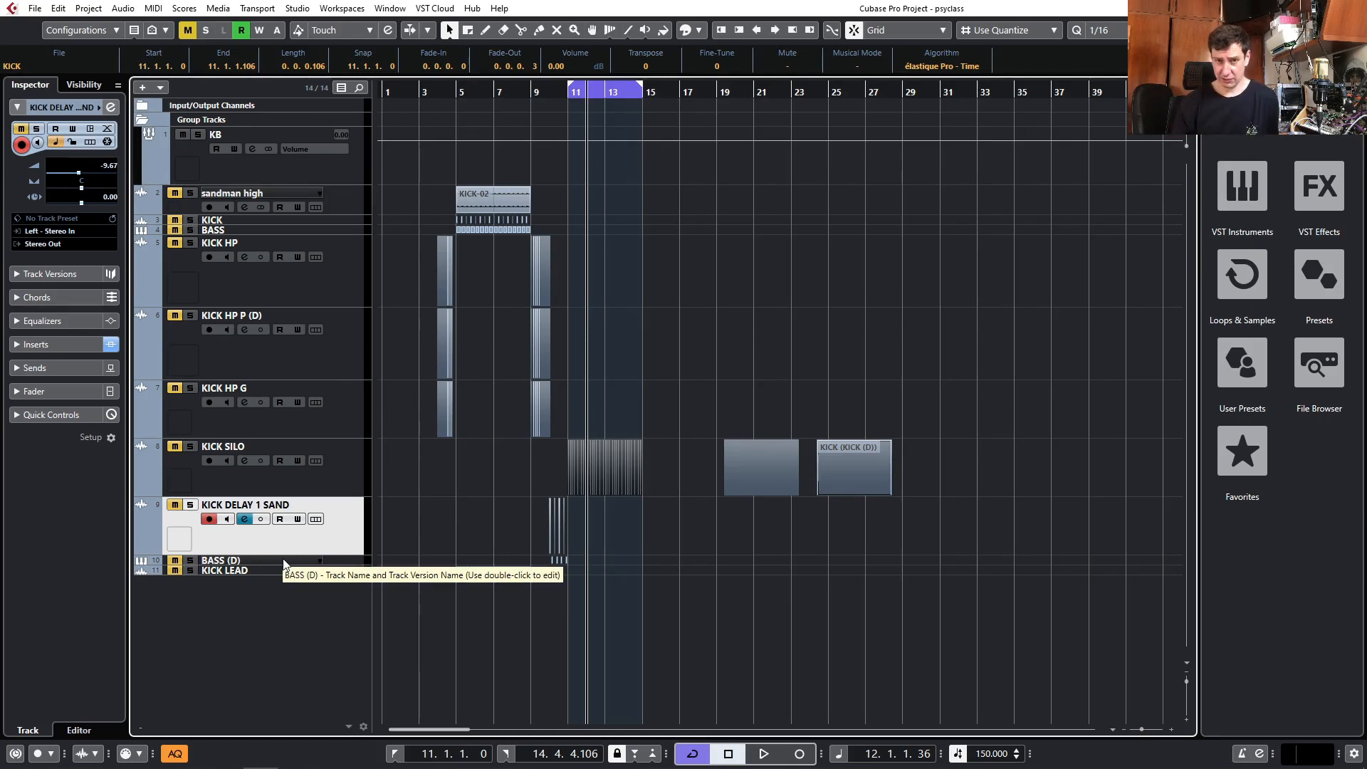
{"action": "scroll", "coordinate": [562, 557], "scroll_direction": "up", "scroll_amount": 5, "text": "ctrl"}
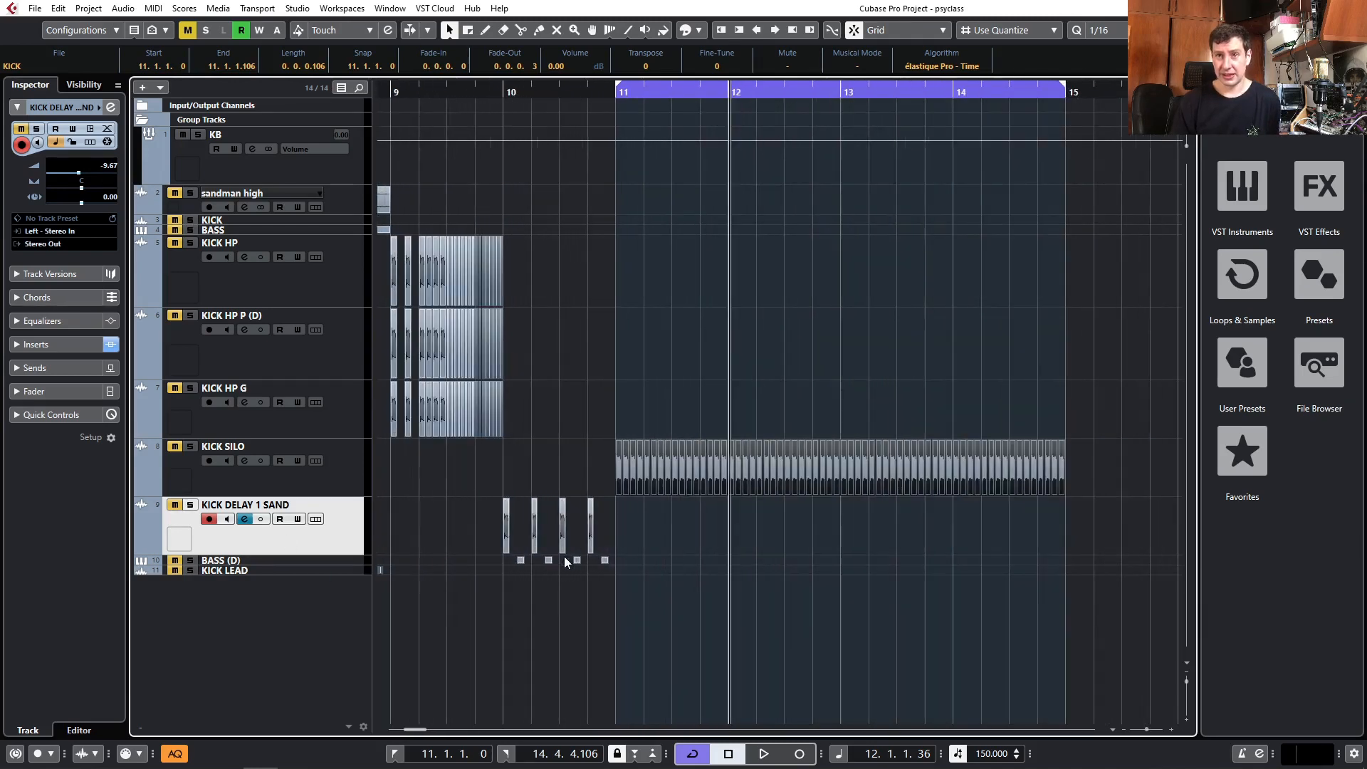
{"action": "scroll", "coordinate": [697, 551], "scroll_direction": "left", "scroll_amount": 2}
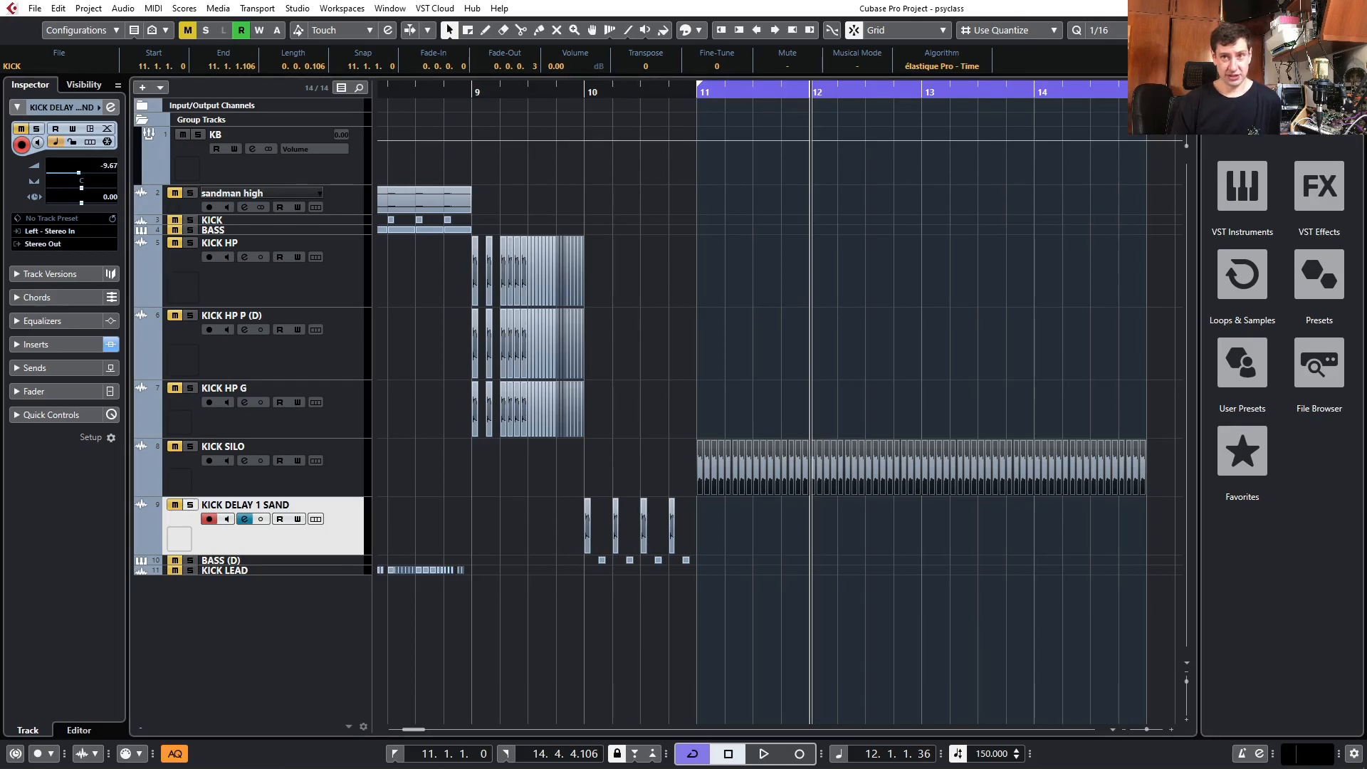
{"action": "left_click_drag", "start_coordinate": [716, 168], "coordinate": [748, 132]}
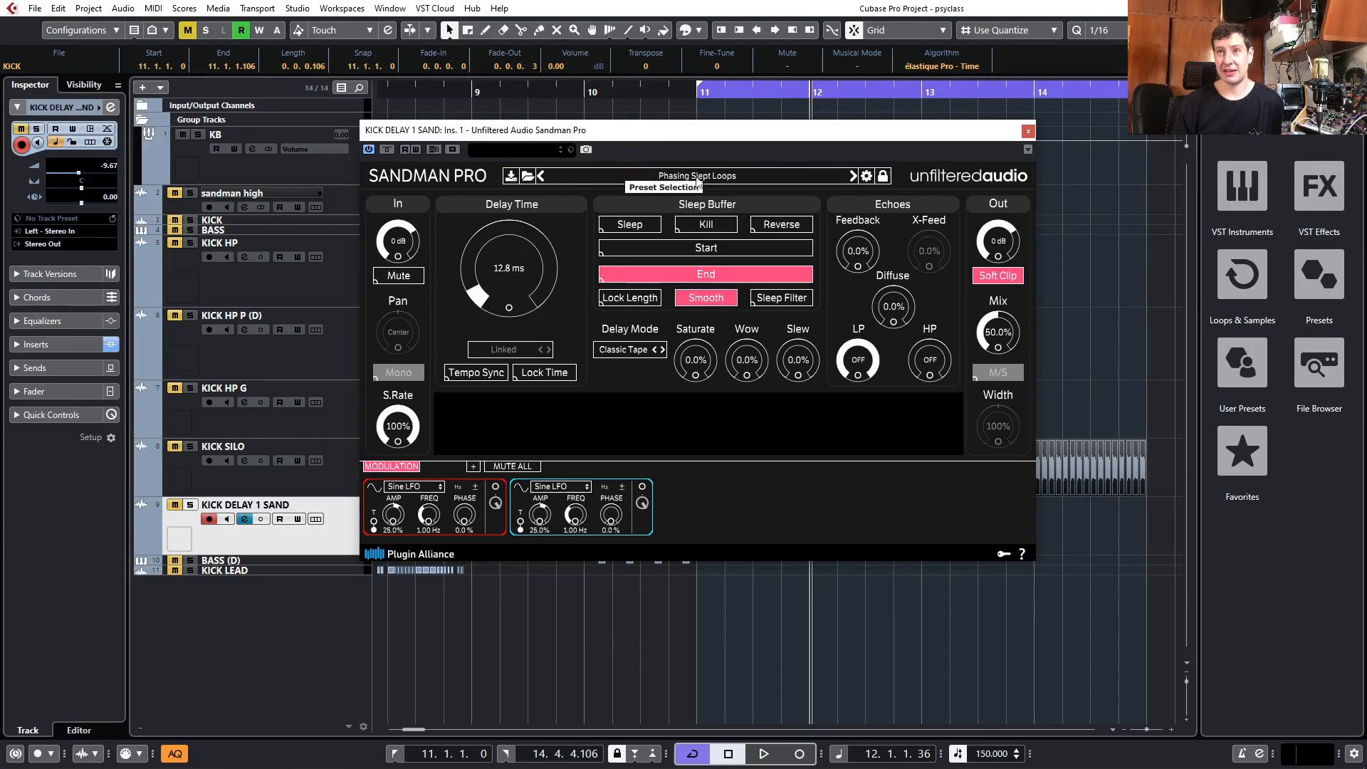
{"action": "left_click_drag", "start_coordinate": [692, 136], "coordinate": [721, 110]}
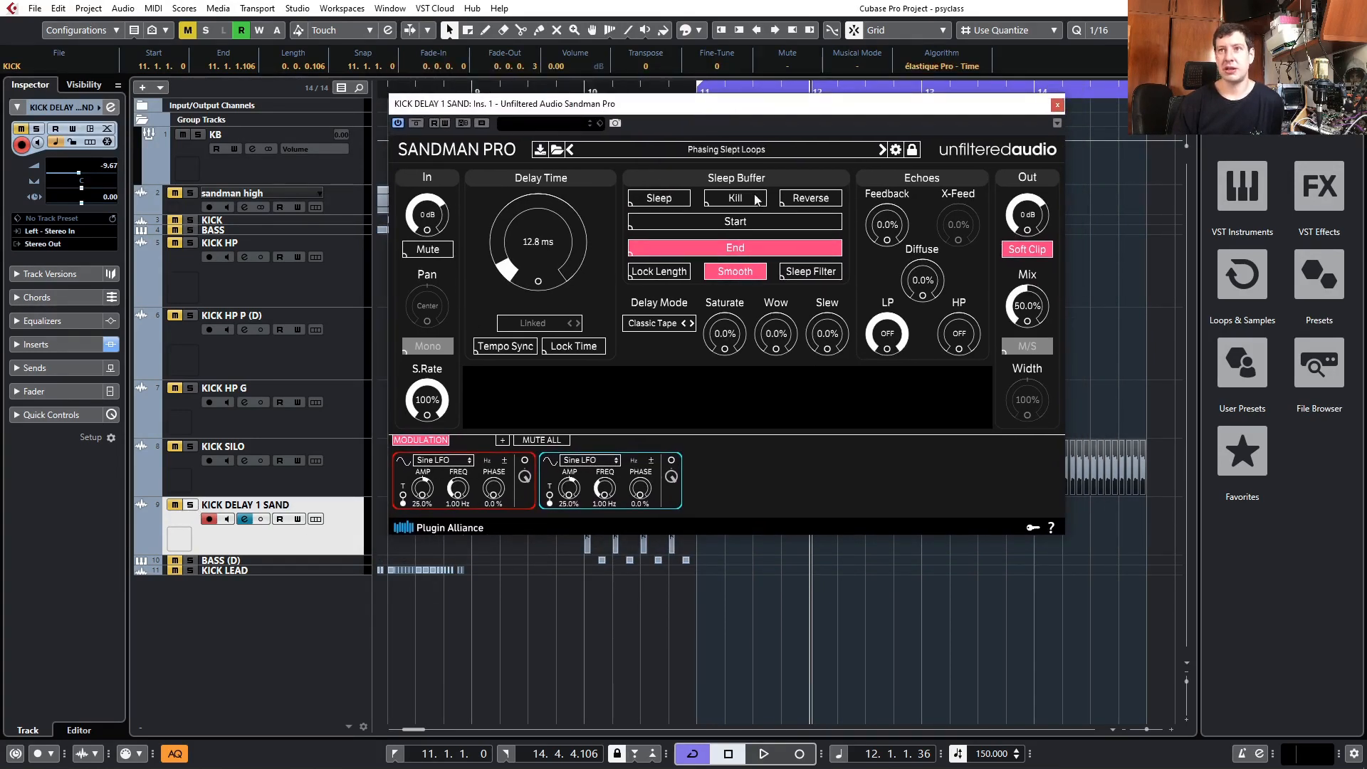
{"action": "left_click_drag", "start_coordinate": [715, 111], "coordinate": [1073, 403]}
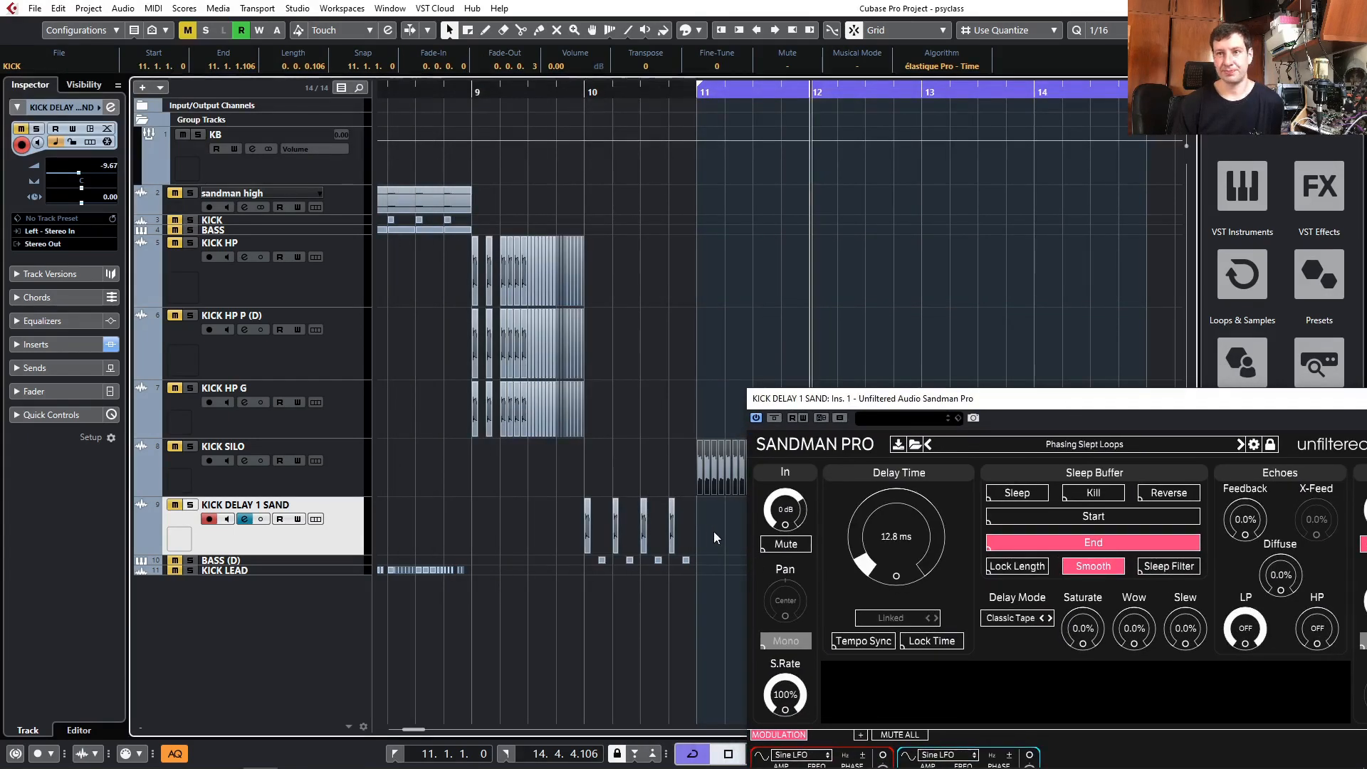
- Select the four KICK DELAY 1 SAND events and set the loop from bar 10 to bar 11
{"action": "left_click_drag", "start_coordinate": [715, 531], "coordinate": [497, 517]}
{"action": "key", "text": "p"}
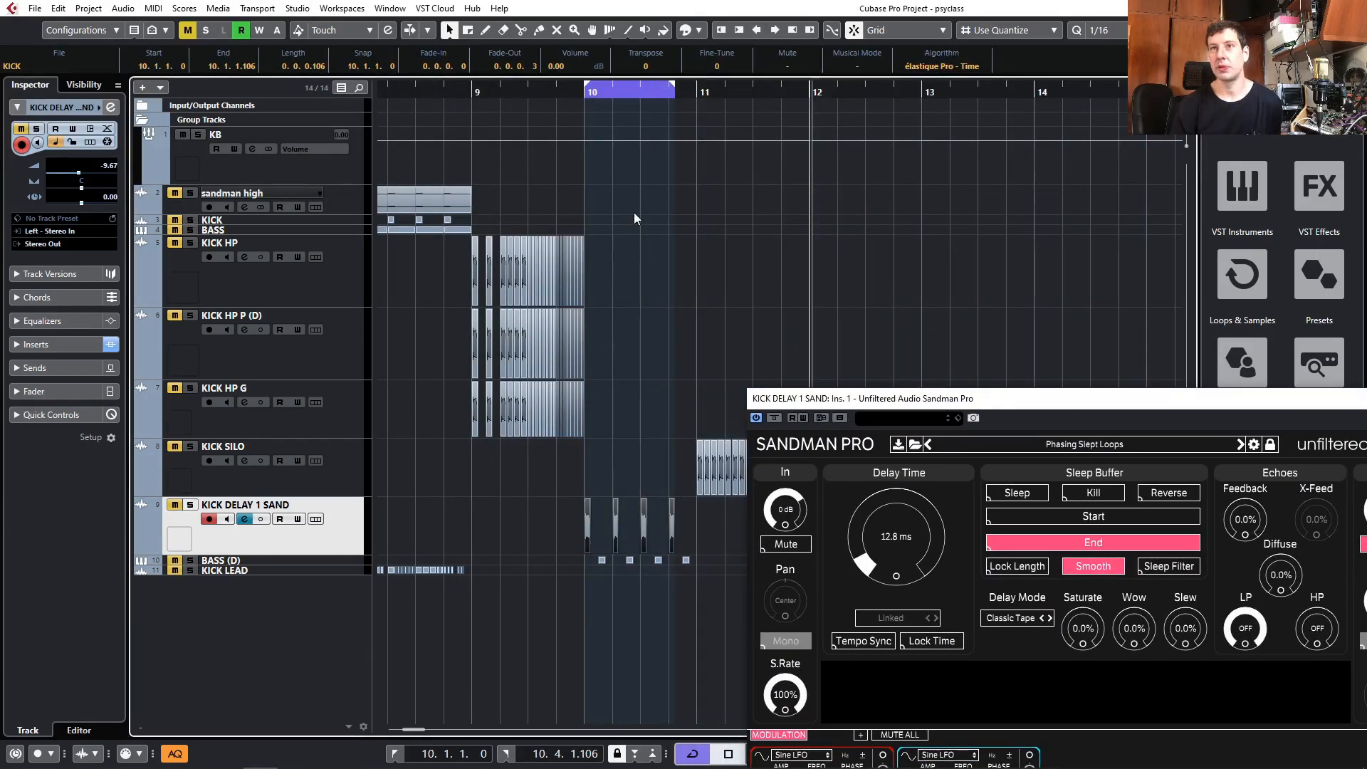
{"action": "scroll", "coordinate": [665, 152], "scroll_direction": "up", "scroll_amount": 5}
{"action": "left_click_drag", "start_coordinate": [697, 88], "coordinate": [725, 91]}
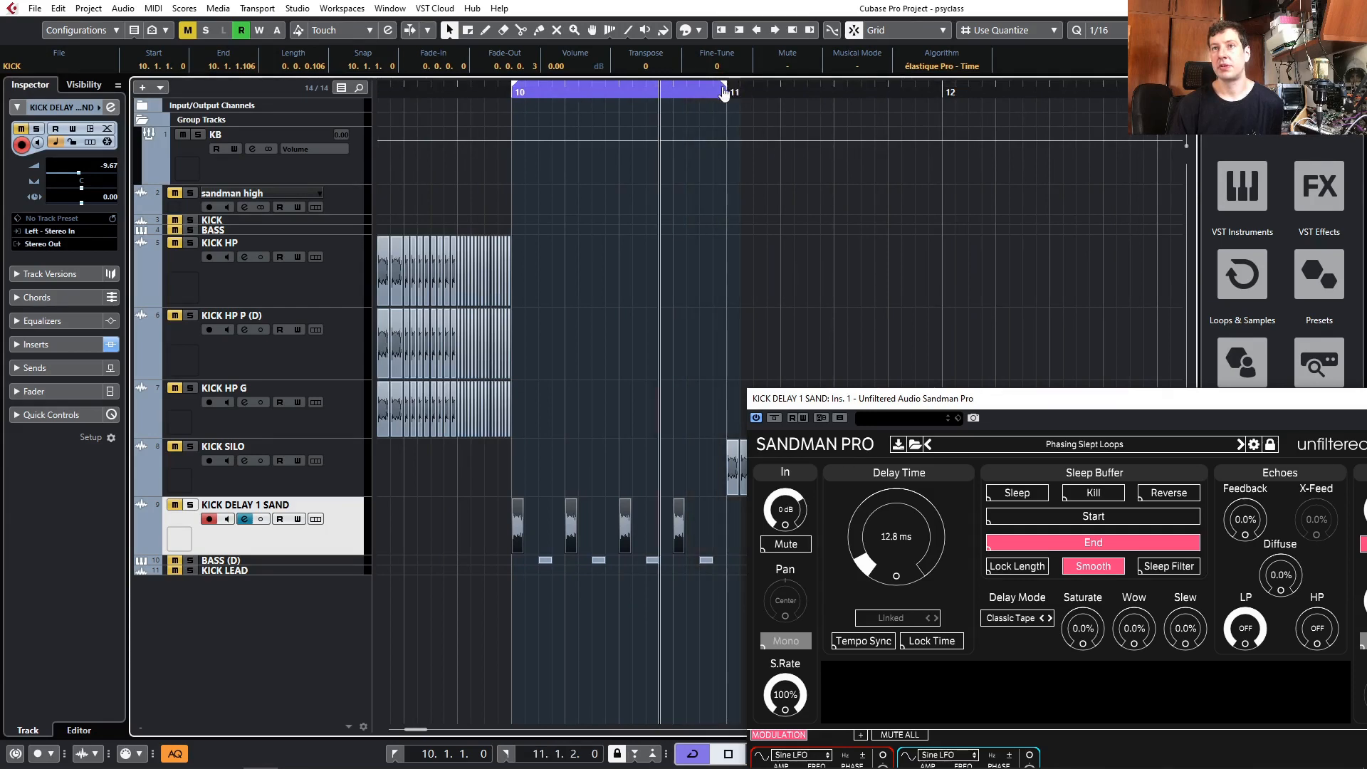
- Solo KICK DELAY 1 SAND and audition the loop while raising Sandman Pro's delay time to 6.820 s, then stop playback
{"action": "left_click_drag", "start_coordinate": [917, 400], "coordinate": [399, 61]}
{"action": "key", "text": "s"}
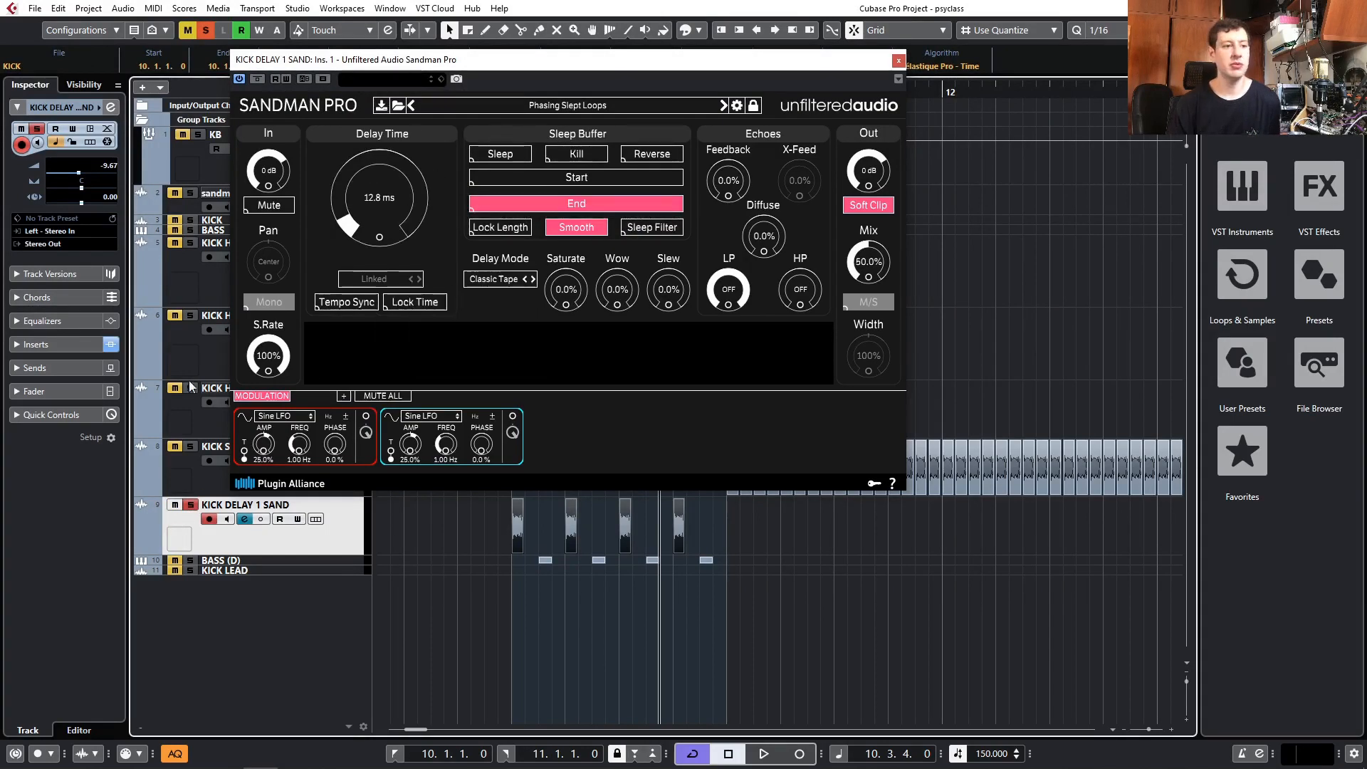
{"action": "key", "text": "space"}
{"action": "key", "text": "space"}
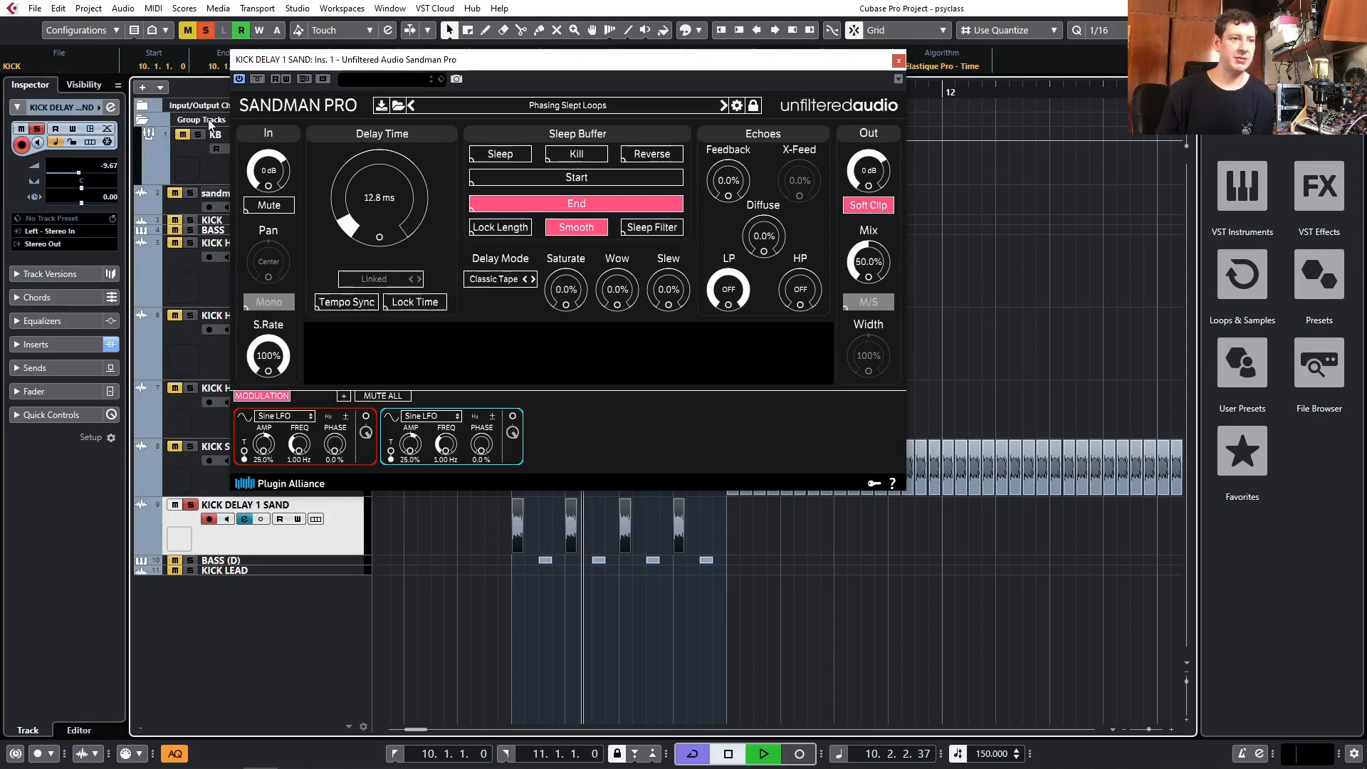
{"action": "left_click", "coordinate": [254, 82]}
{"action": "left_click_drag", "start_coordinate": [354, 216], "coordinate": [428, 61]}
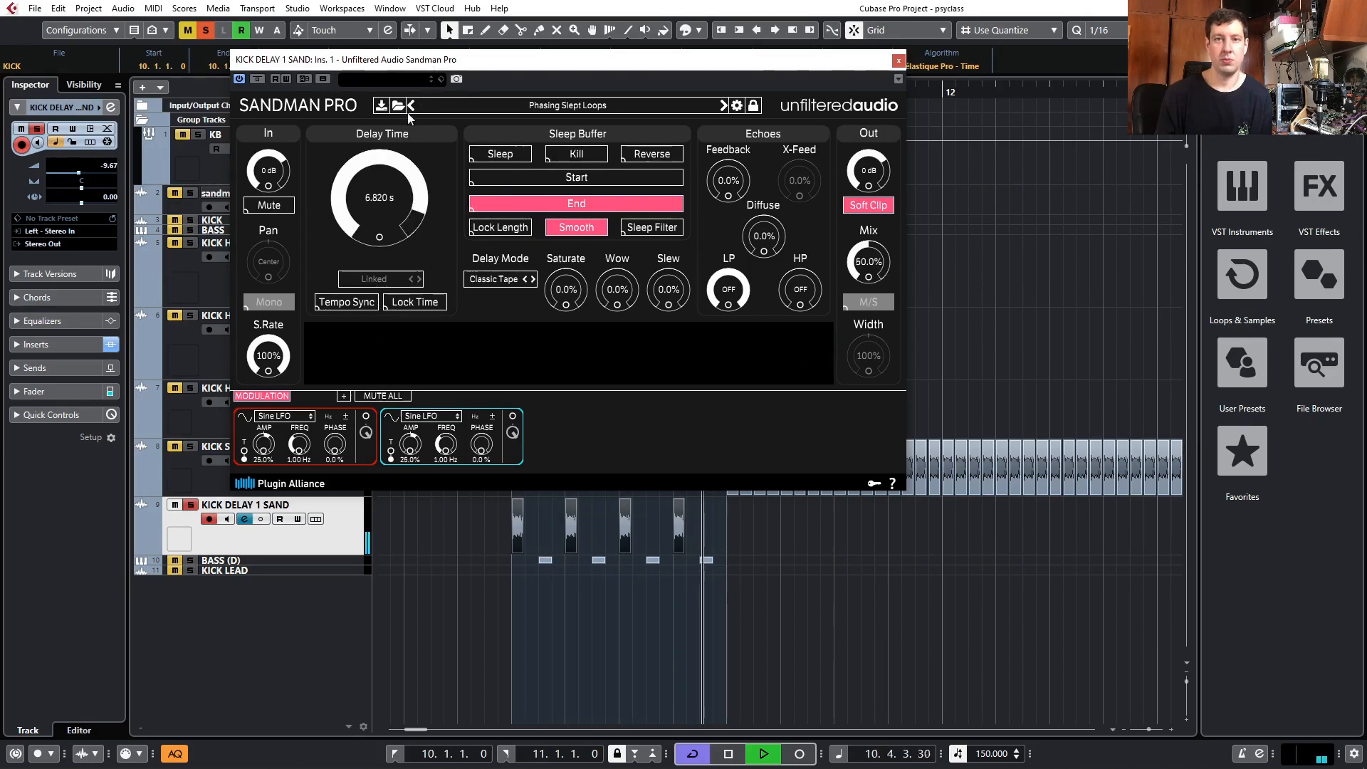
{"action": "key", "text": "space"}
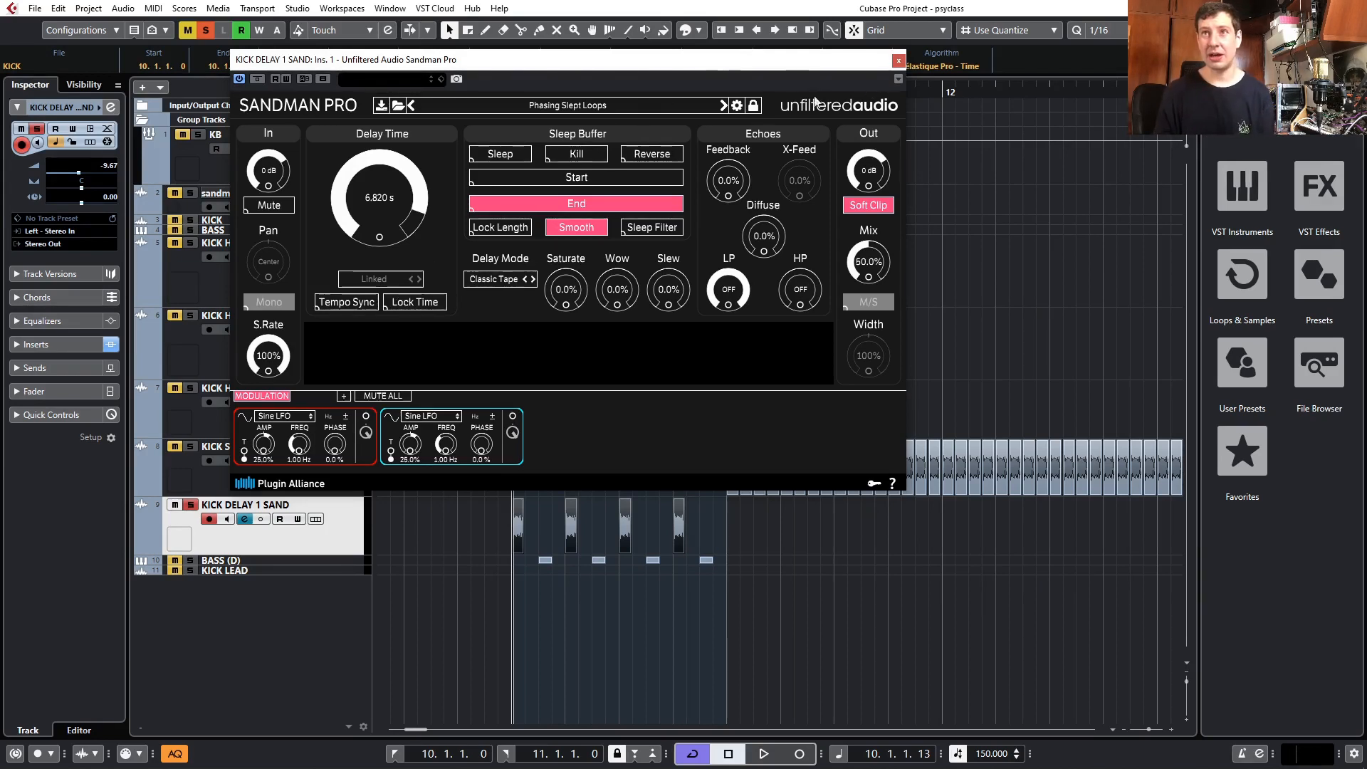
- Look through the categories of Sandman Pro's factory presets without loading one, then close the plug-in window
{"action": "left_click", "coordinate": [656, 109]}
{"action": "mouse_move", "coordinate": [520, 204]}
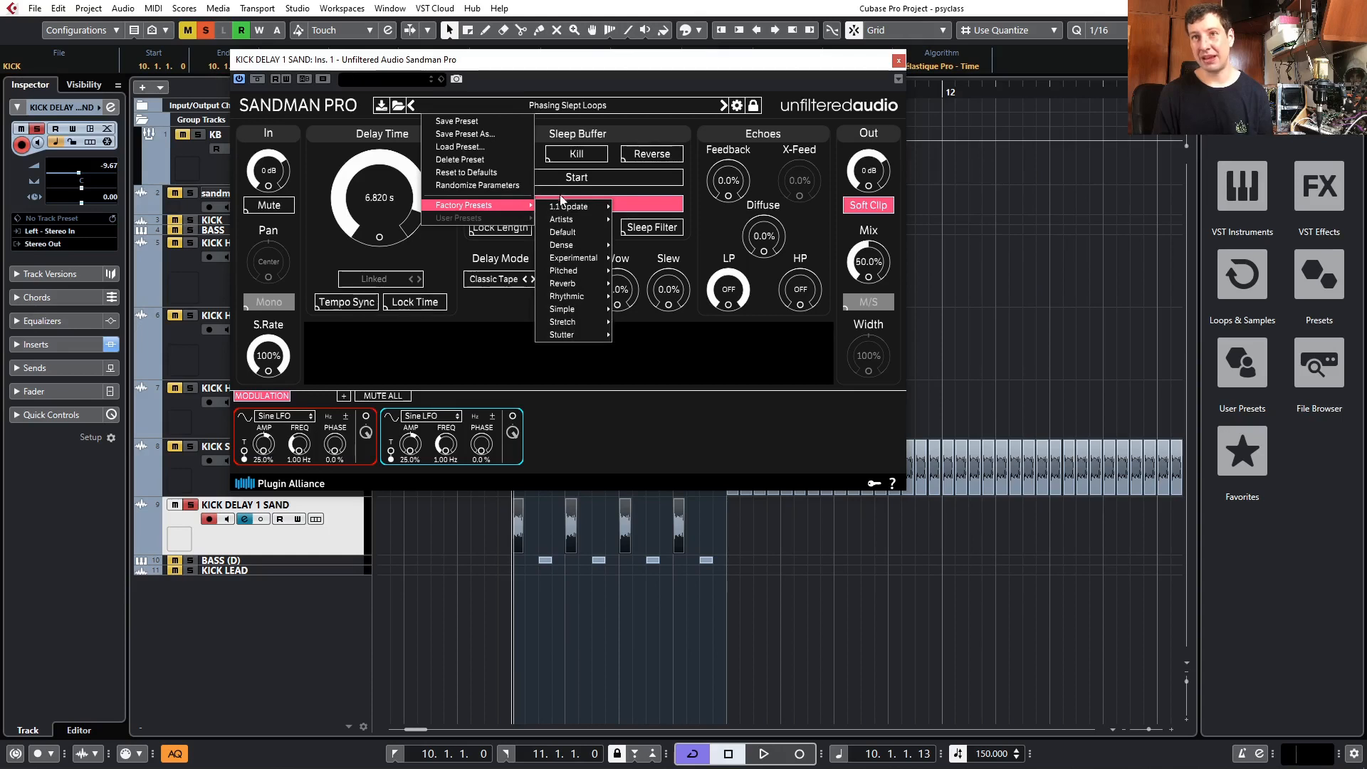
{"action": "mouse_move", "coordinate": [565, 271]}
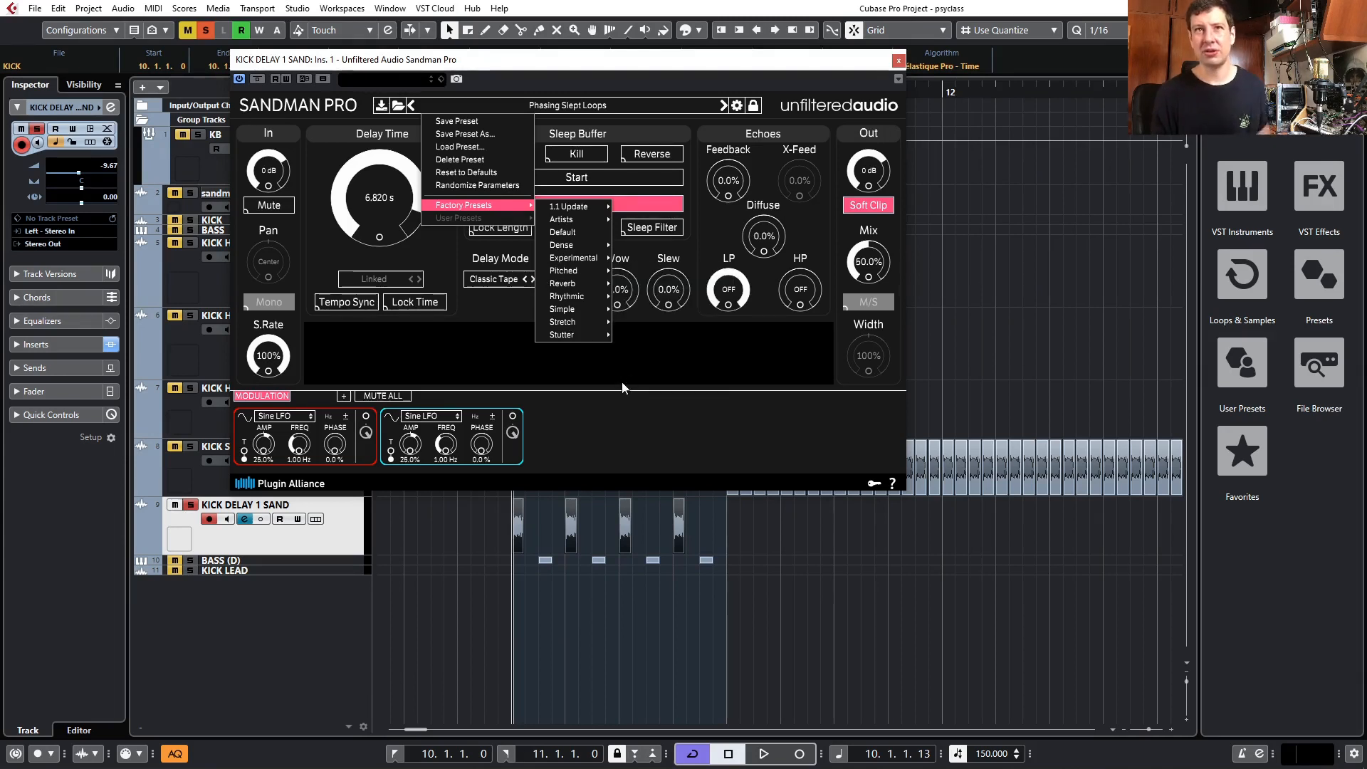
{"action": "left_click", "coordinate": [688, 419]}
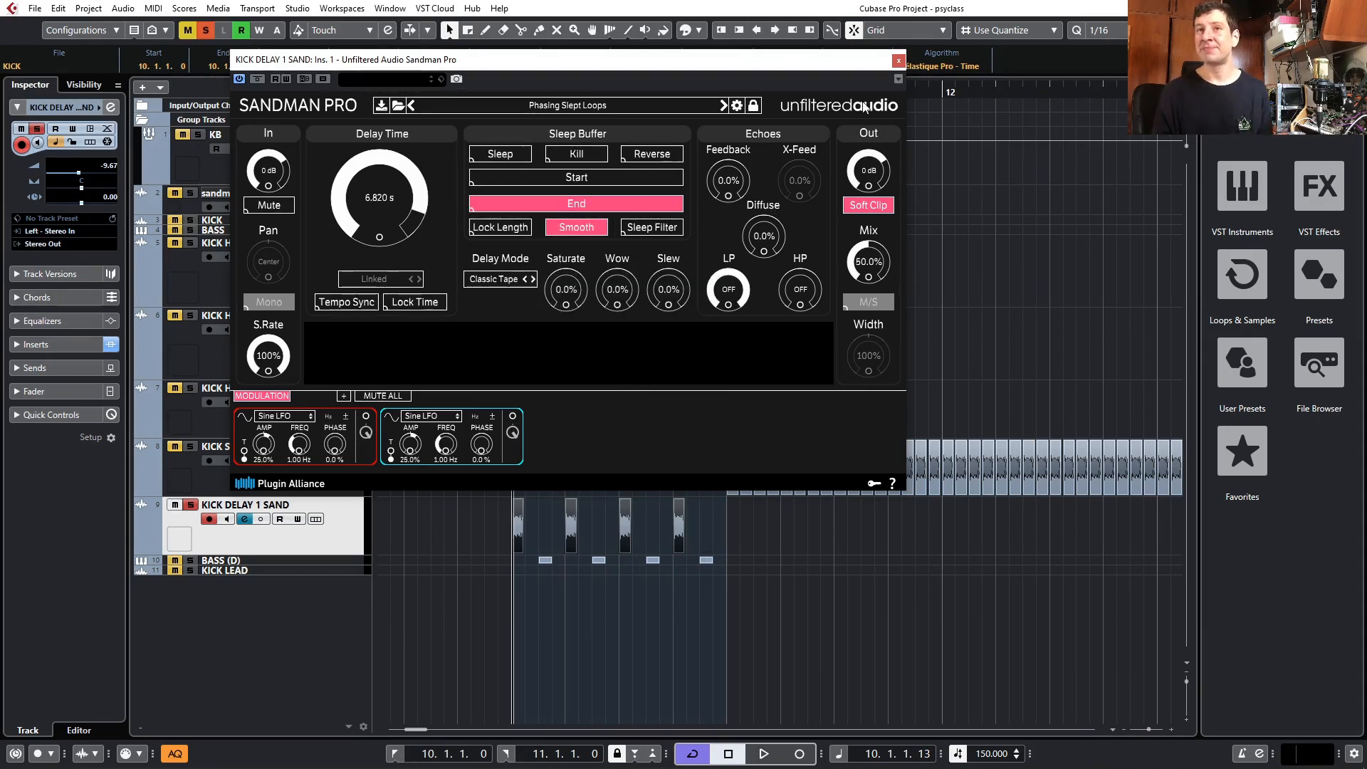
{"action": "left_click", "coordinate": [899, 62]}
- Enlarge the BASS and KICK tracks and turn off solo on KICK DELAY 1 SAND, leaving it muted
{"action": "scroll", "coordinate": [456, 581], "scroll_direction": "down", "scroll_amount": 2}
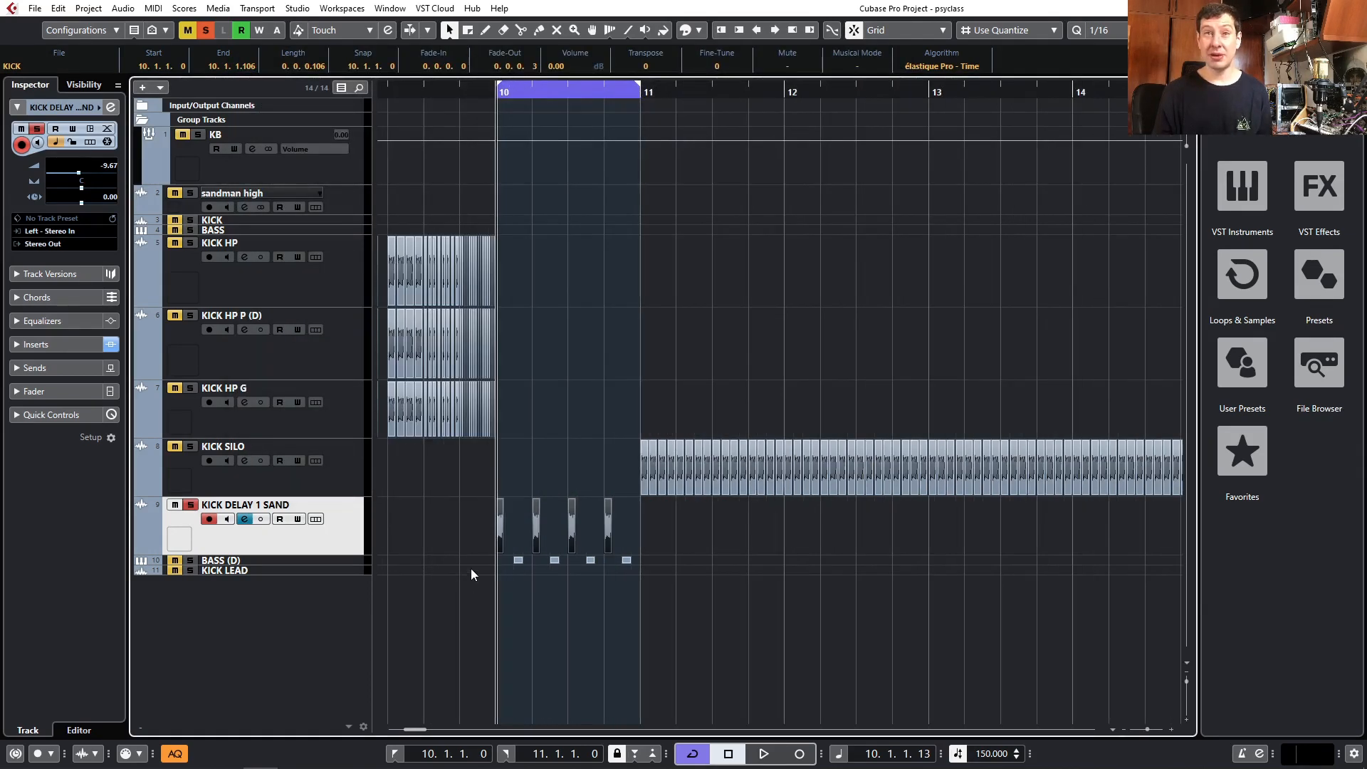
{"action": "scroll", "coordinate": [470, 574], "scroll_direction": "left", "scroll_amount": 3}
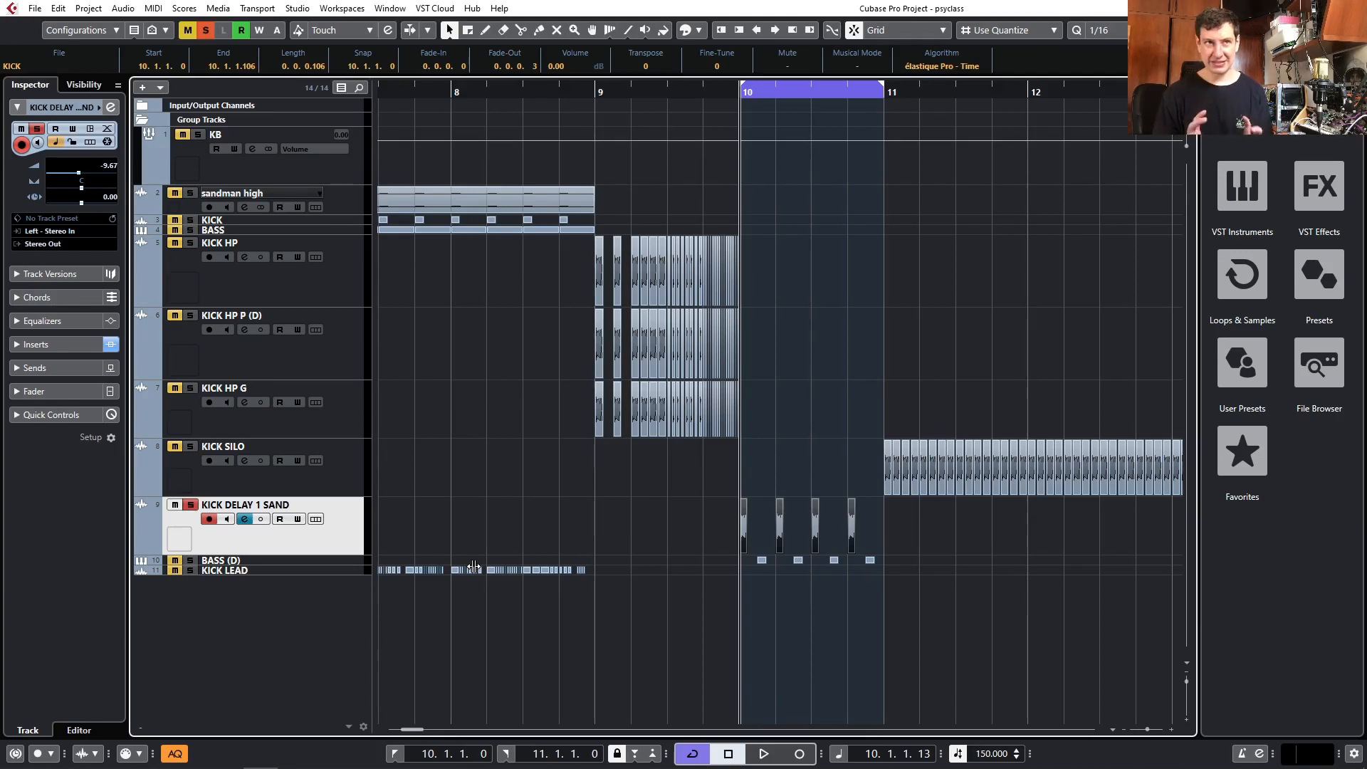
{"action": "scroll", "coordinate": [473, 568], "scroll_direction": "down", "scroll_amount": 2}
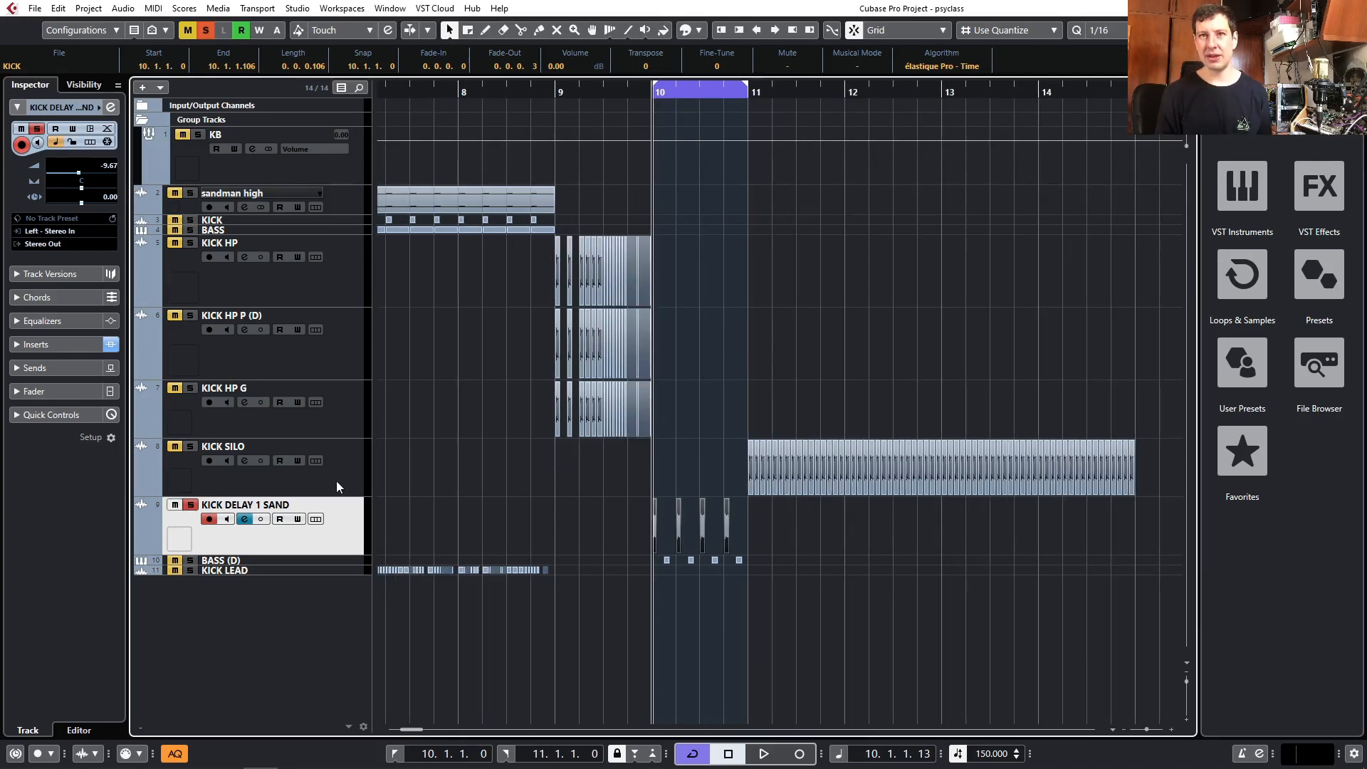
{"action": "scroll", "coordinate": [473, 424], "scroll_direction": "left", "scroll_amount": 4}
{"action": "scroll", "coordinate": [488, 421], "scroll_direction": "down", "scroll_amount": 2}
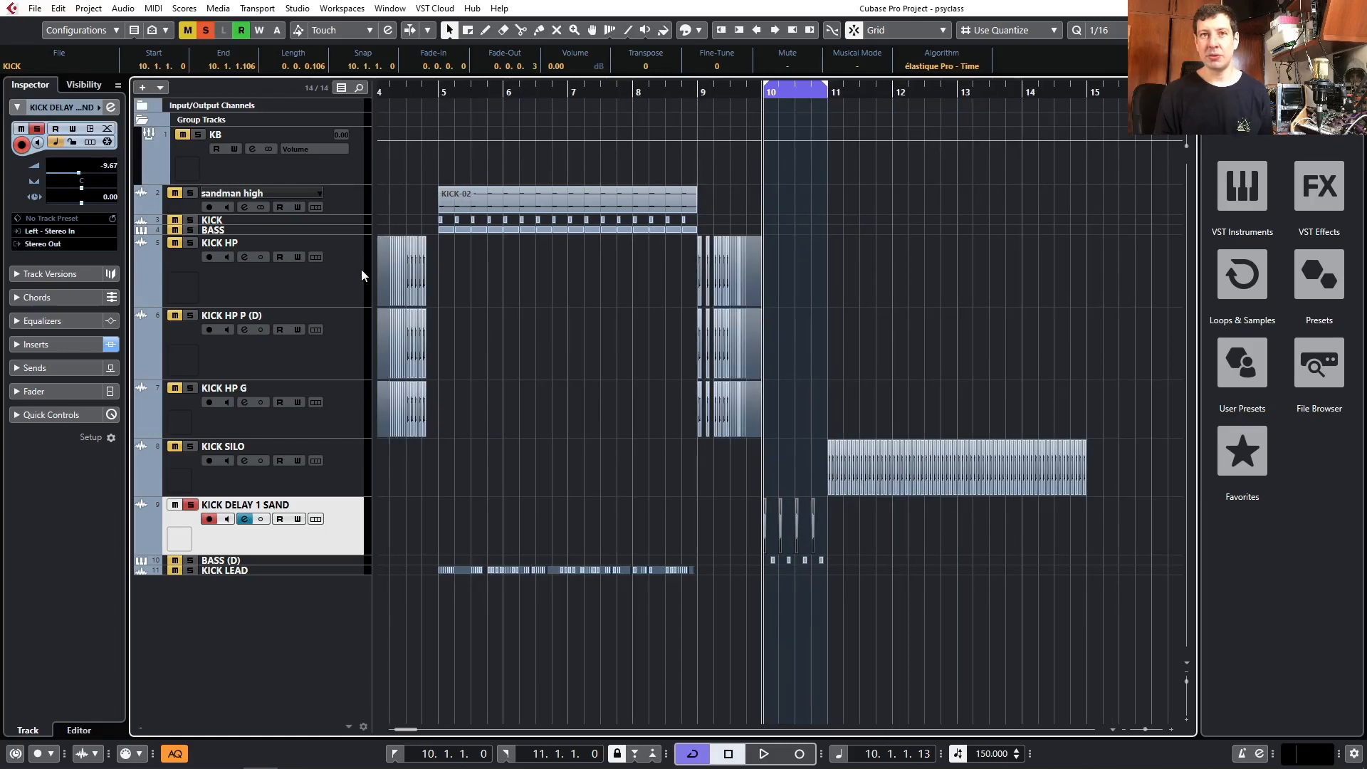
{"action": "left_click_drag", "start_coordinate": [348, 235], "coordinate": [344, 282]}
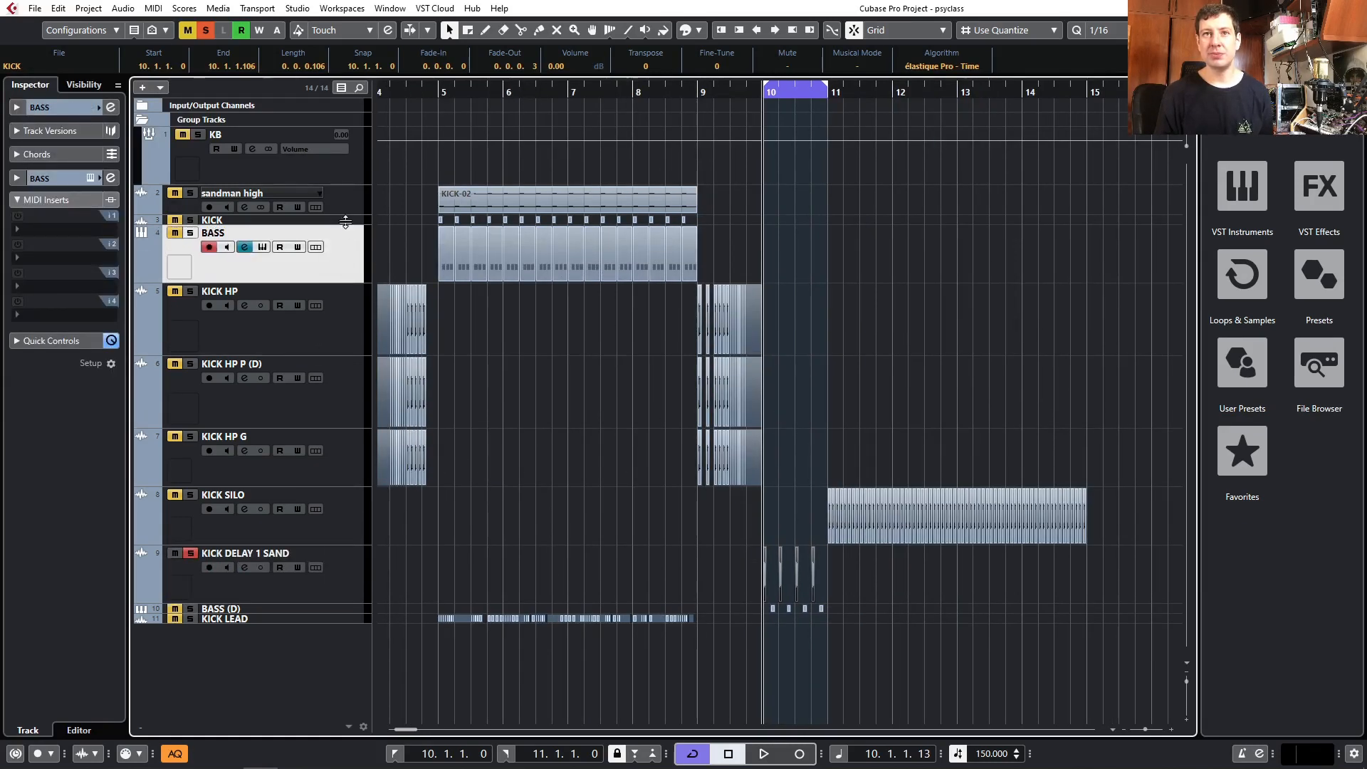
{"action": "left_click_drag", "start_coordinate": [343, 224], "coordinate": [341, 285]}
{"action": "left_click", "coordinate": [191, 616]}
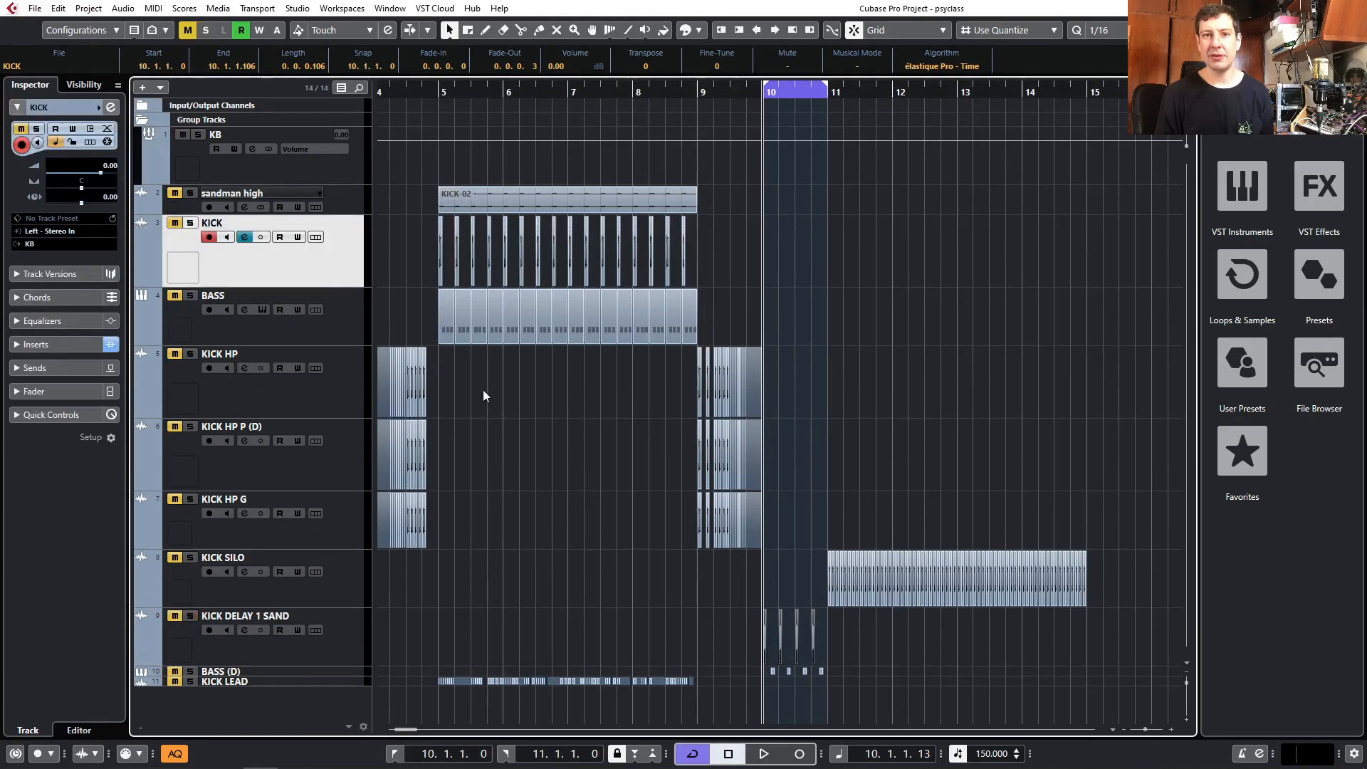
- Set the loop to the KICK-02 event on sandman high, bars 5 to 9, and unmute the KICK and BASS tracks
{"action": "left_click", "coordinate": [645, 209]}
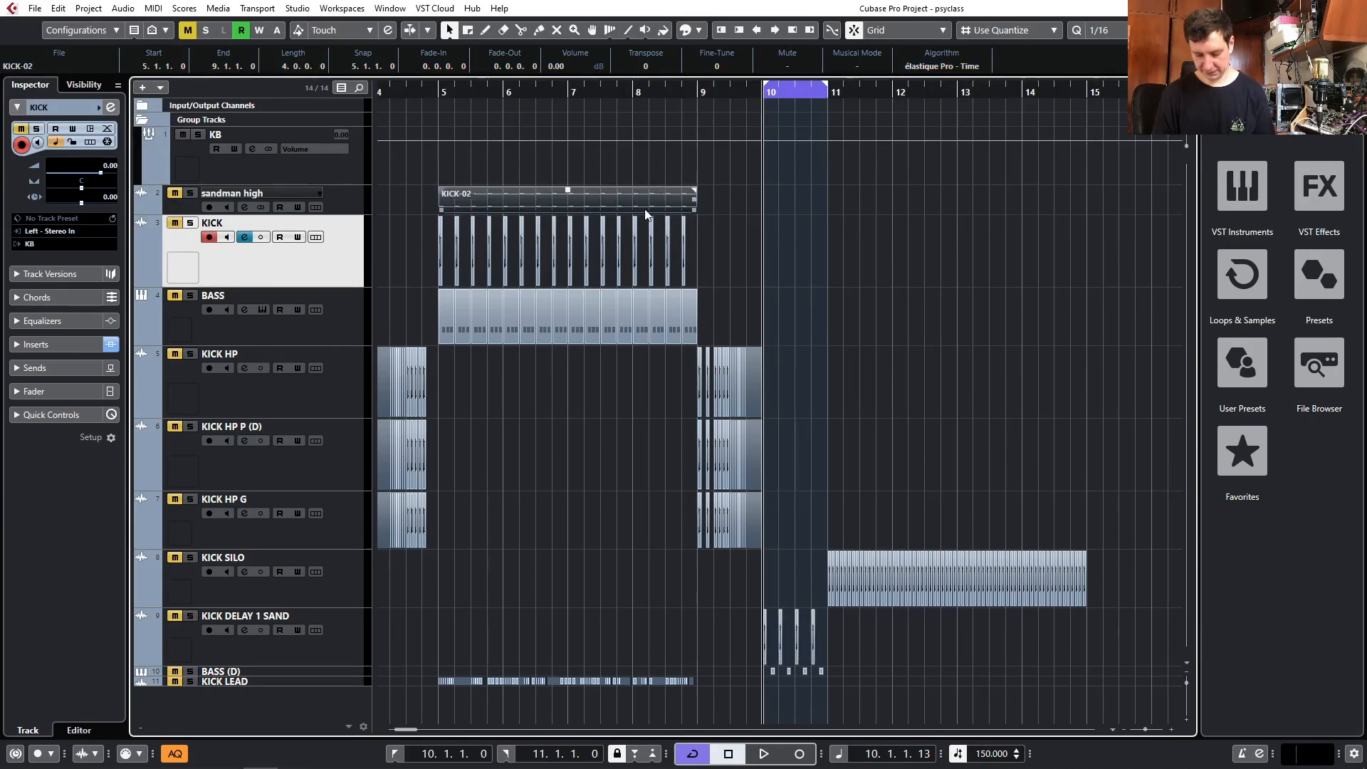
{"action": "key", "text": "p"}
{"action": "left_click", "coordinate": [175, 295]}
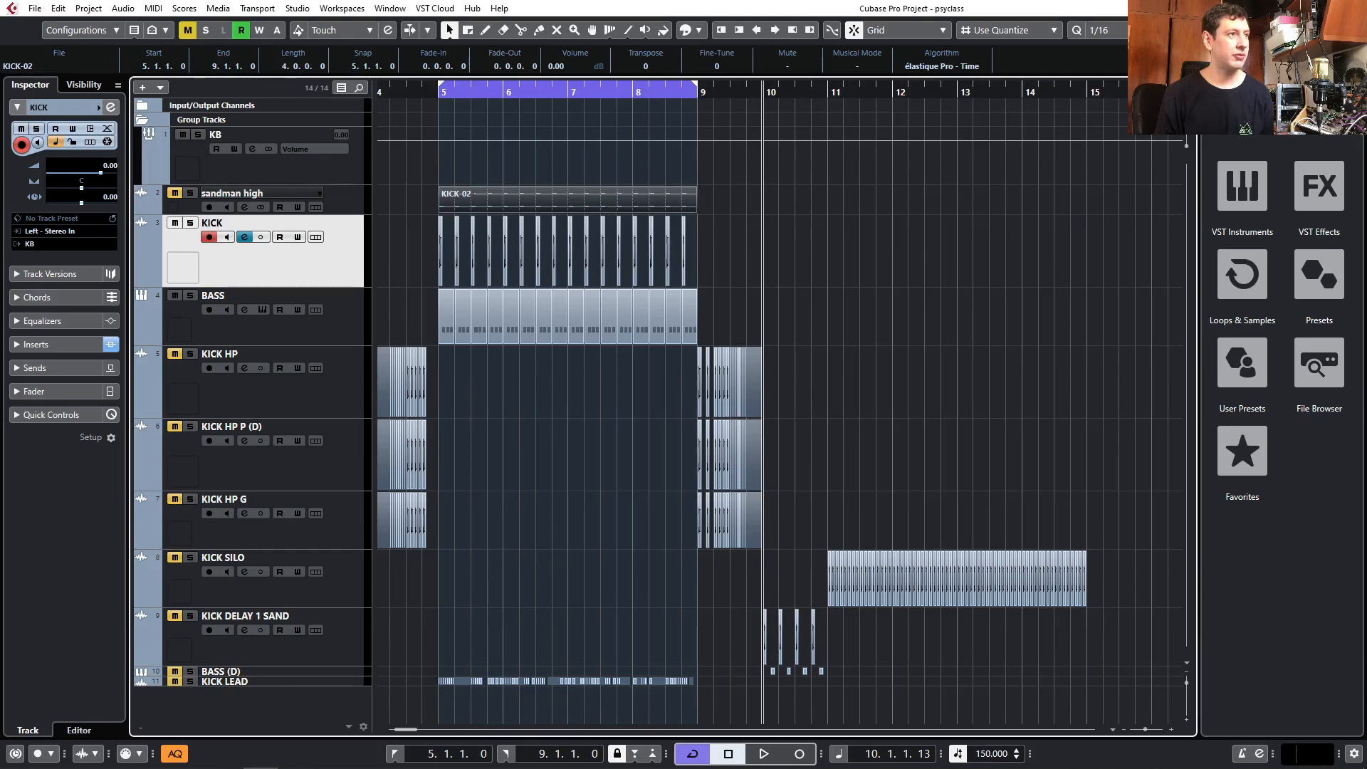
- Place KICK's Creative Filter window beside the looped events, then solo KICK and BASS and audition them from early in bar 5
{"action": "left_click_drag", "start_coordinate": [567, 120], "coordinate": [955, 184]}
{"action": "left_click", "coordinate": [191, 296]}
{"action": "left_click", "coordinate": [190, 223]}
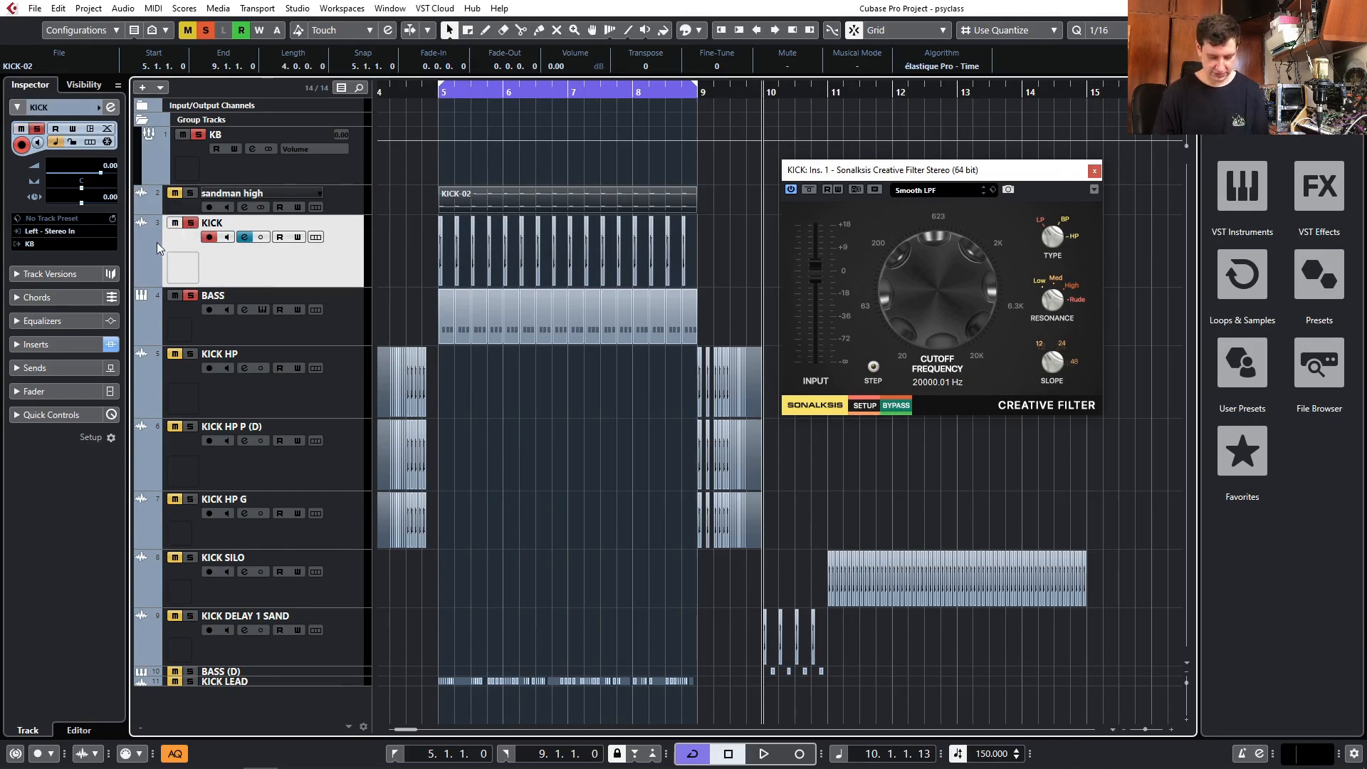
{"action": "left_click", "coordinate": [457, 86]}
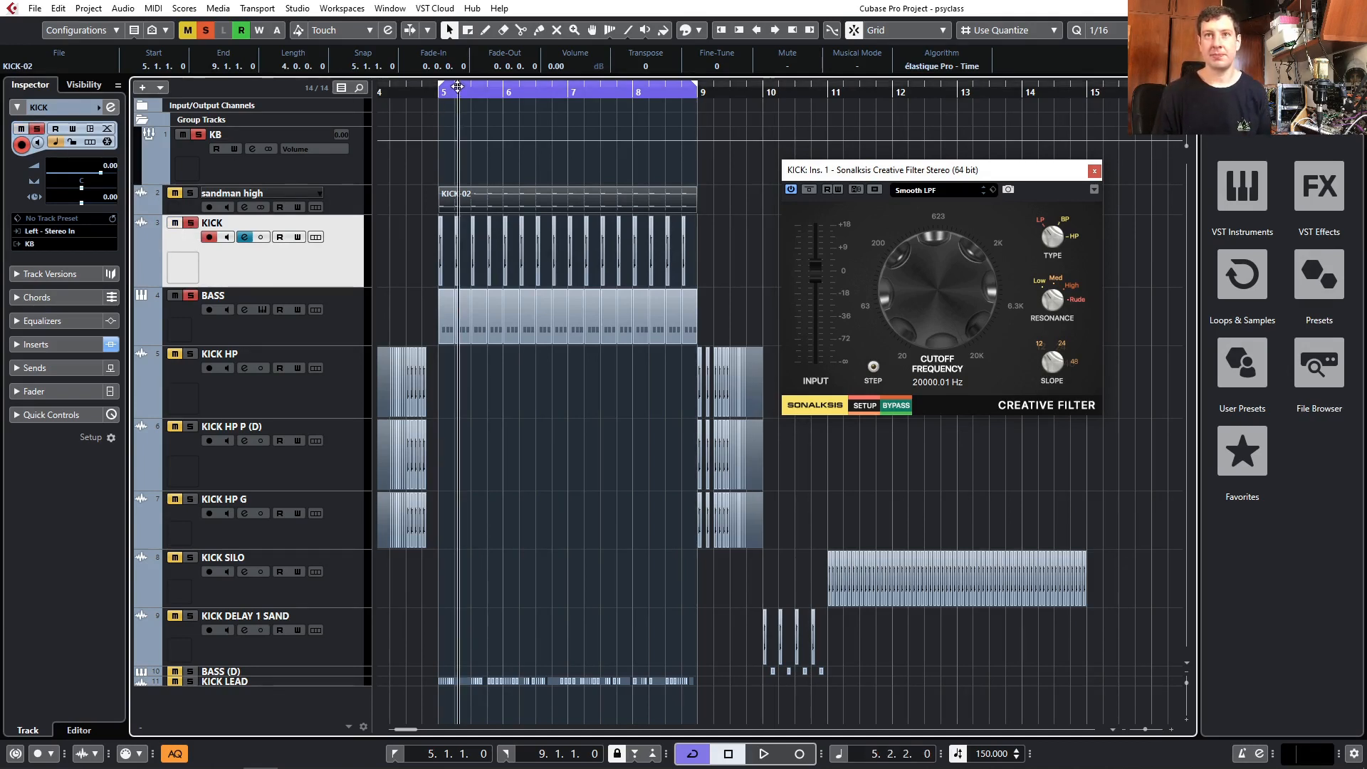
{"action": "key", "text": "space"}
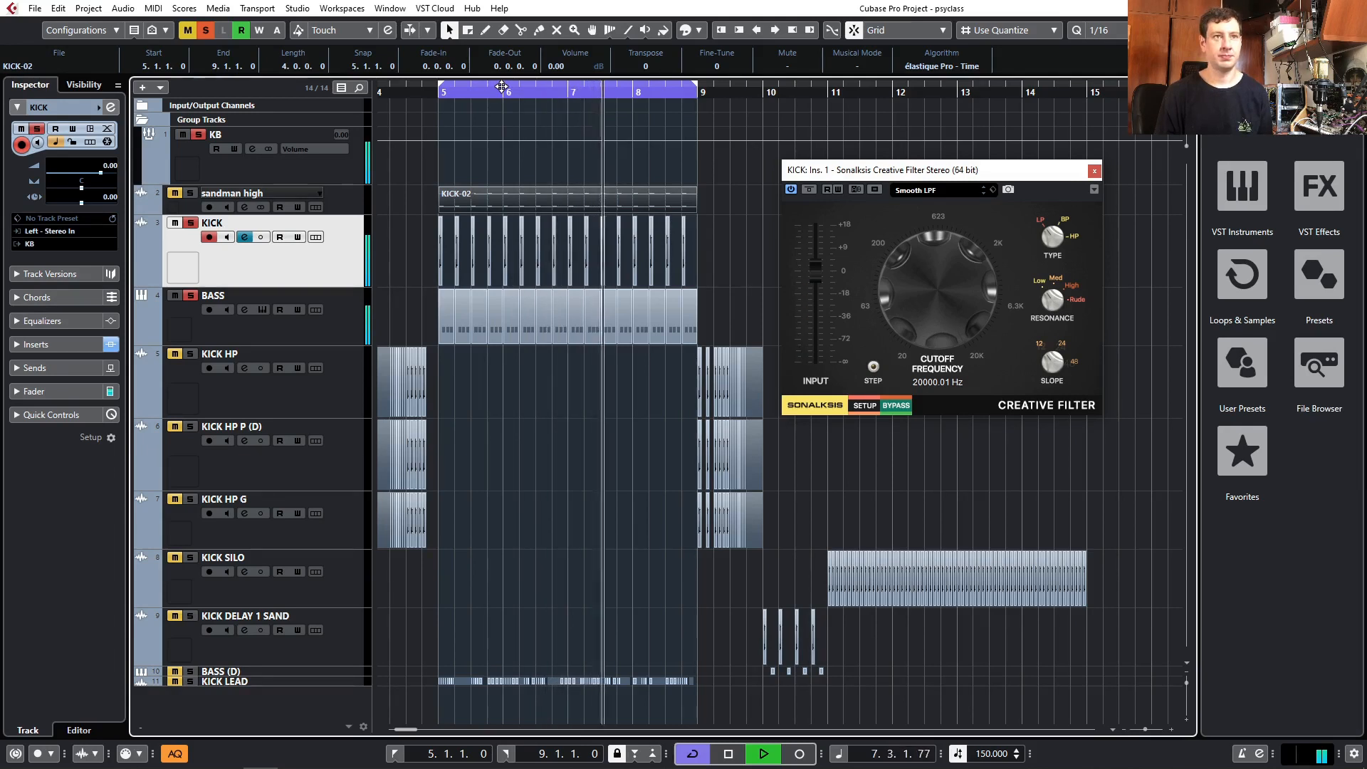
{"action": "key", "text": "space"}
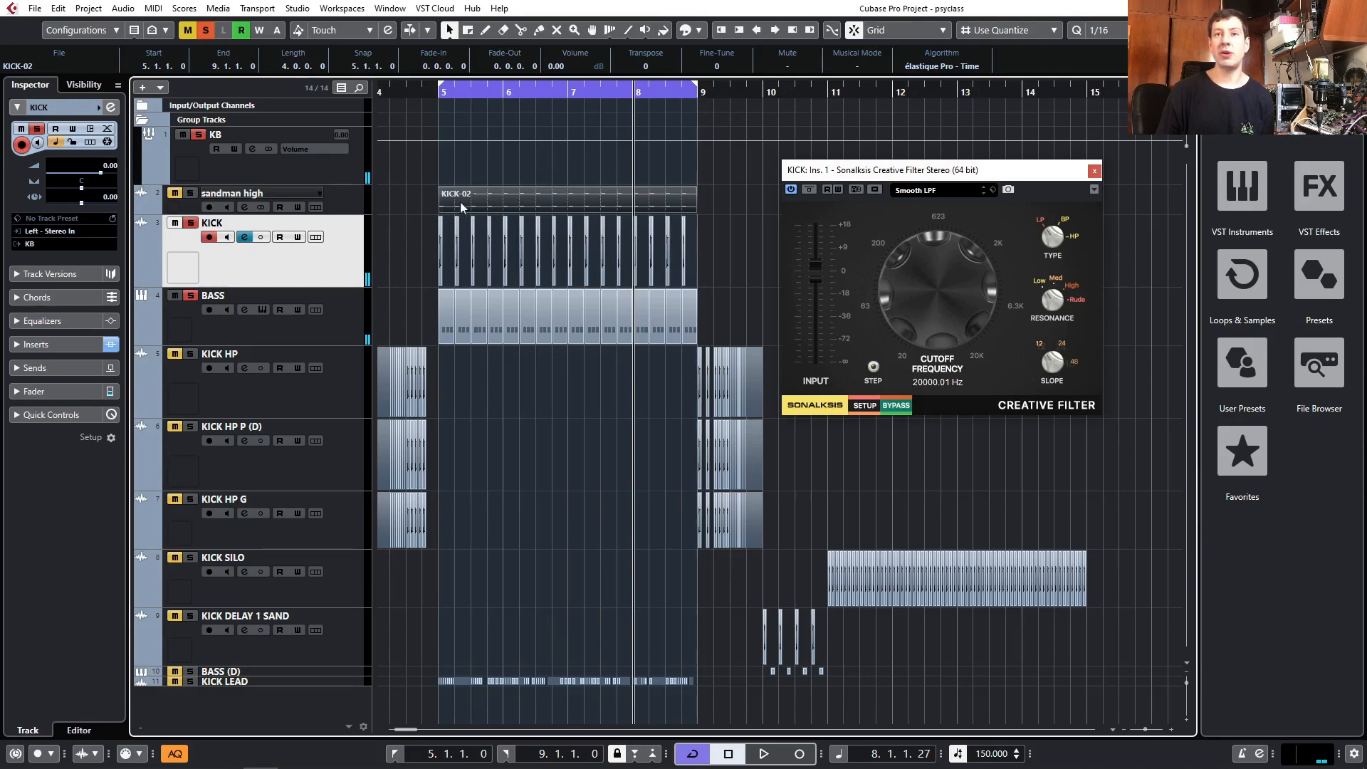
- Enlarge the sandman high track and zoom in on its KICK-02 event starting at bar 5
{"action": "left_click_drag", "start_coordinate": [344, 213], "coordinate": [344, 285]}
{"action": "scroll", "coordinate": [456, 246], "scroll_direction": "up", "scroll_amount": 4}
{"action": "scroll", "coordinate": [424, 269], "scroll_direction": "down", "scroll_amount": 1}
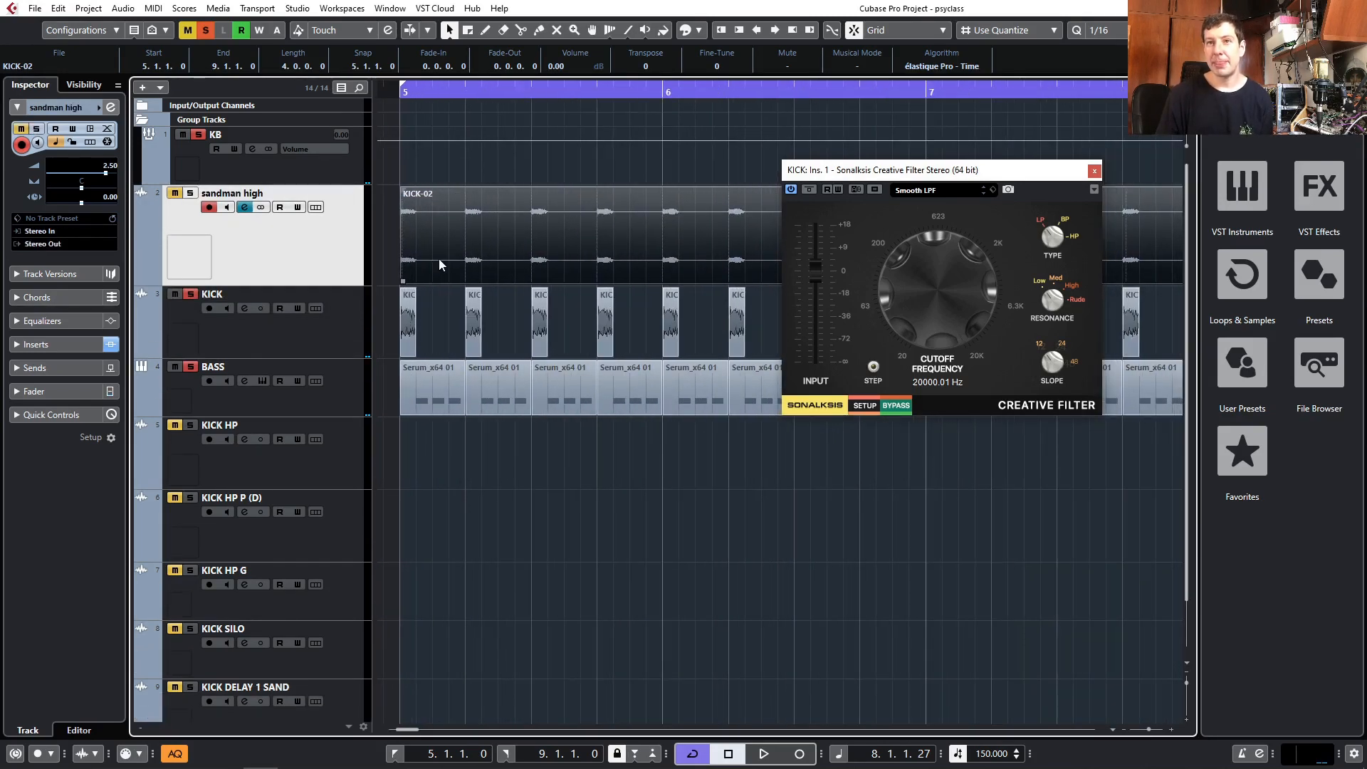
{"action": "scroll", "coordinate": [464, 252], "scroll_direction": "down", "scroll_amount": 2}
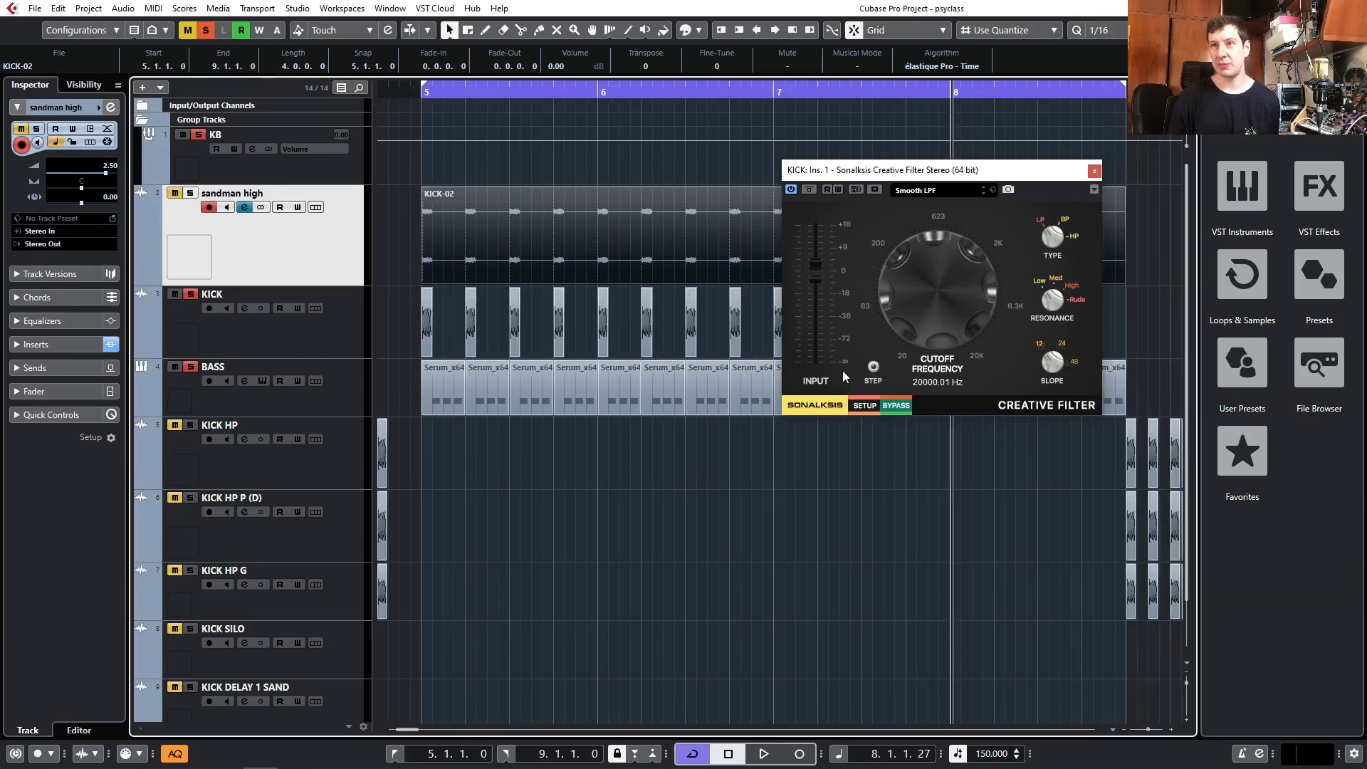
- Adjust the cutoff of the KICK track's Creative Filter to about 1099 Hz
{"action": "left_click_drag", "start_coordinate": [925, 297], "coordinate": [929, 369]}
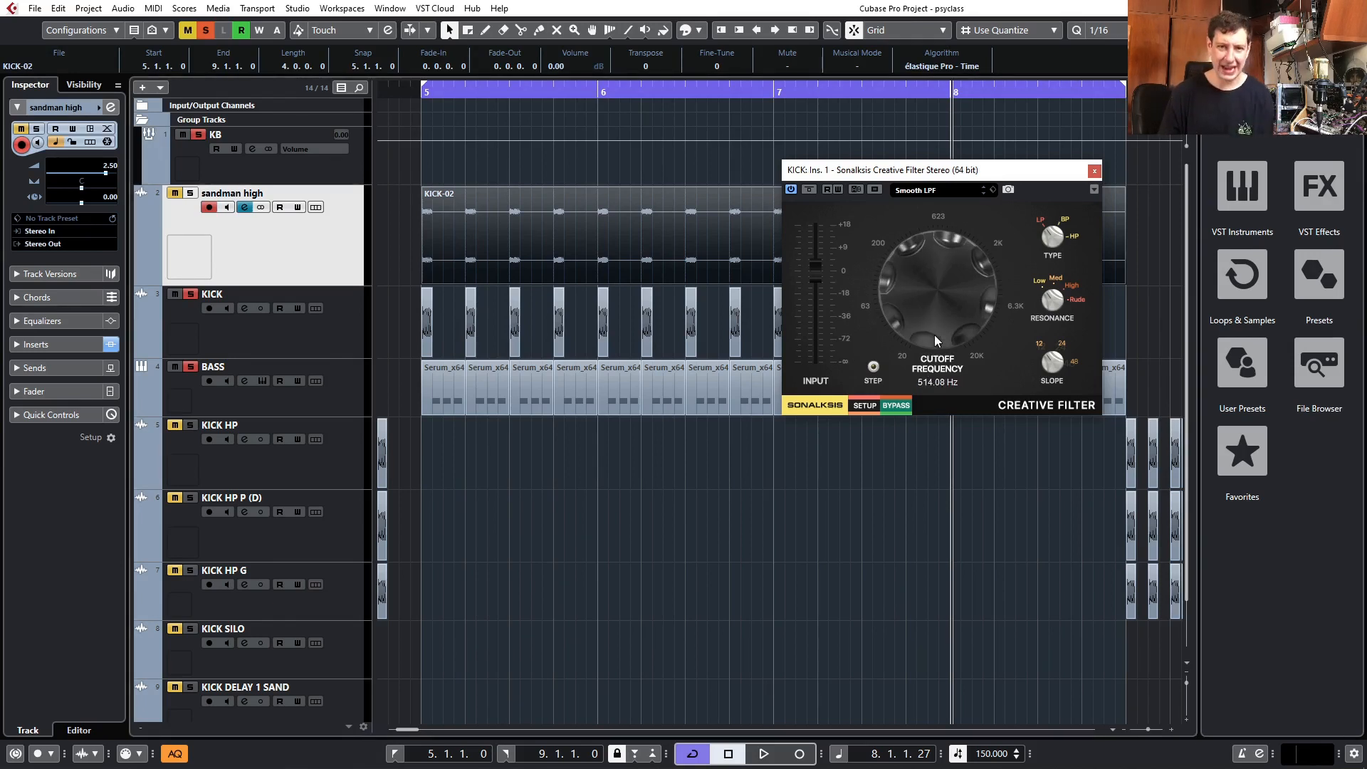
{"action": "left_click_drag", "start_coordinate": [884, 294], "coordinate": [914, 278]}
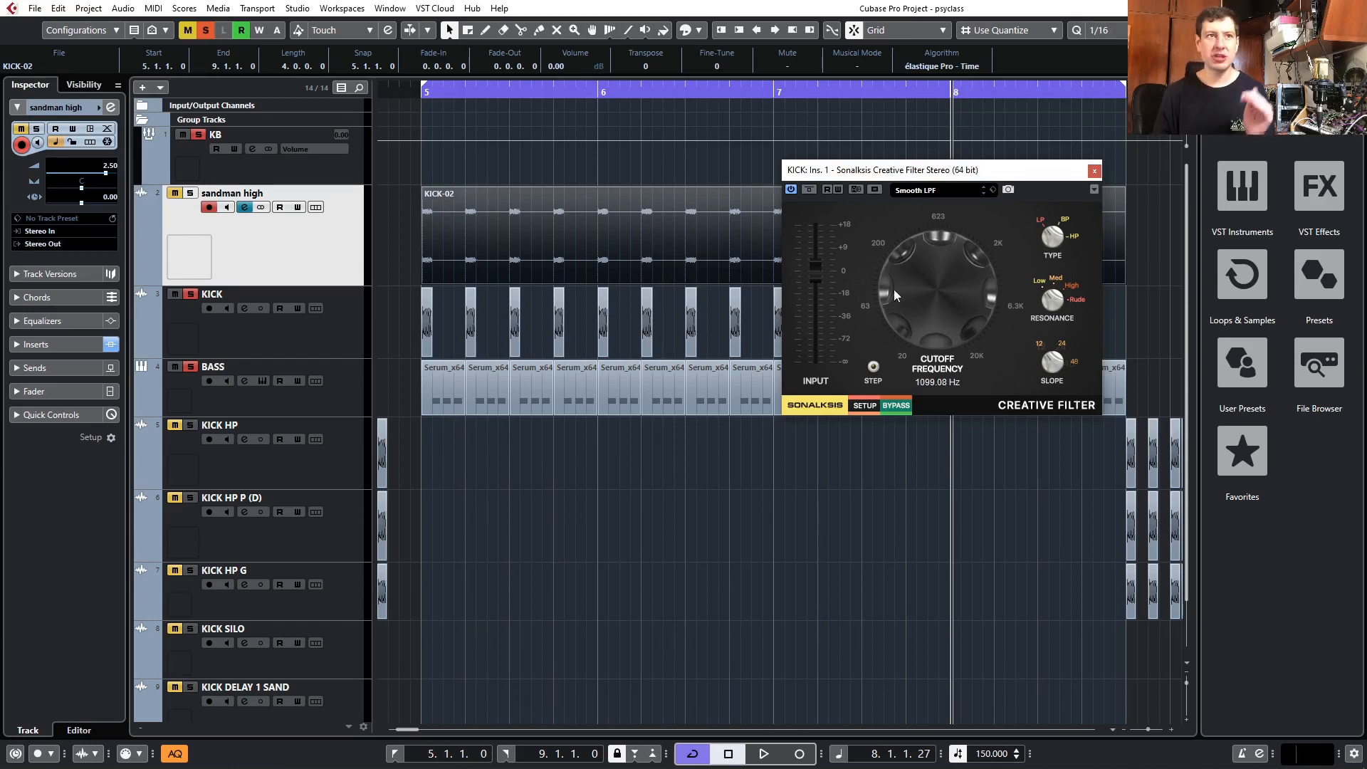
- Unmute and solo sandman high, then set the cutoff of its Creative Filter to about 1722 Hz
{"action": "left_click", "coordinate": [190, 195]}
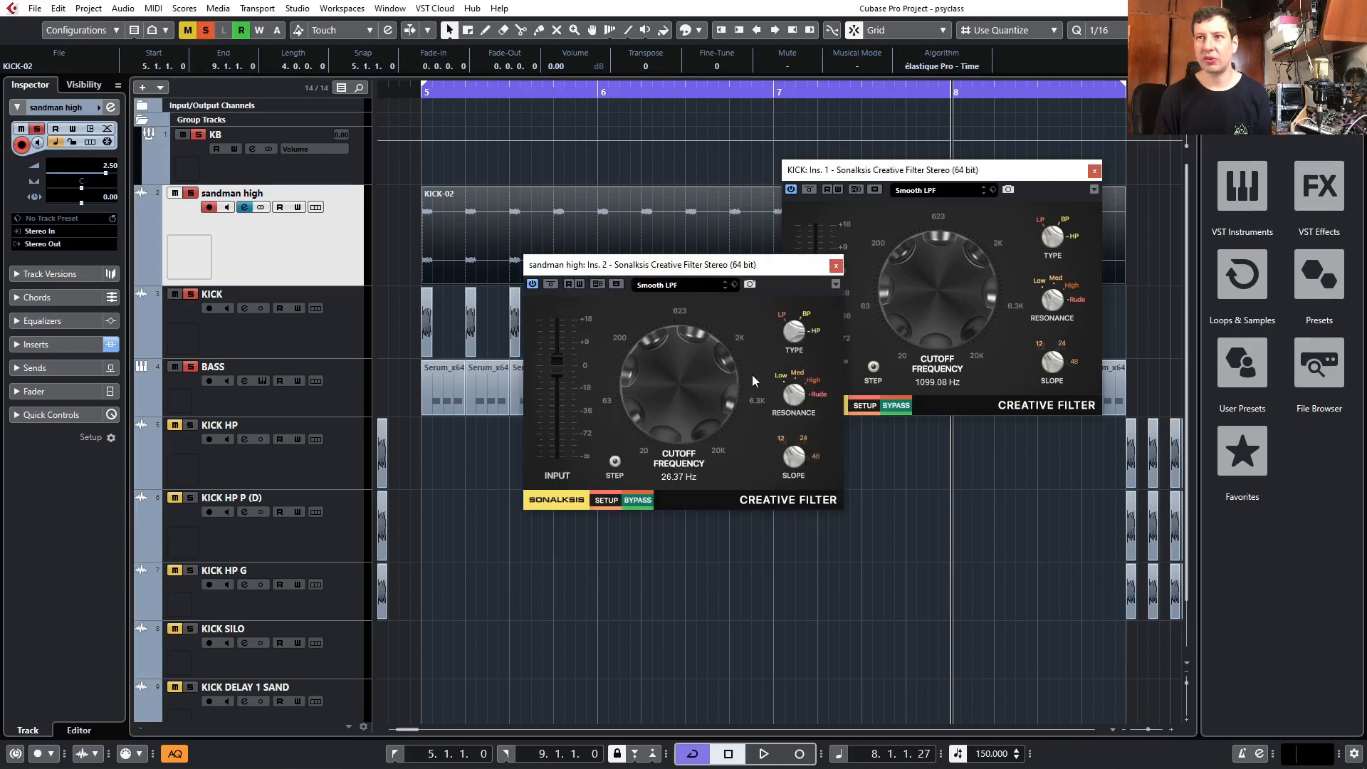
{"action": "left_click_drag", "start_coordinate": [705, 265], "coordinate": [692, 343]}
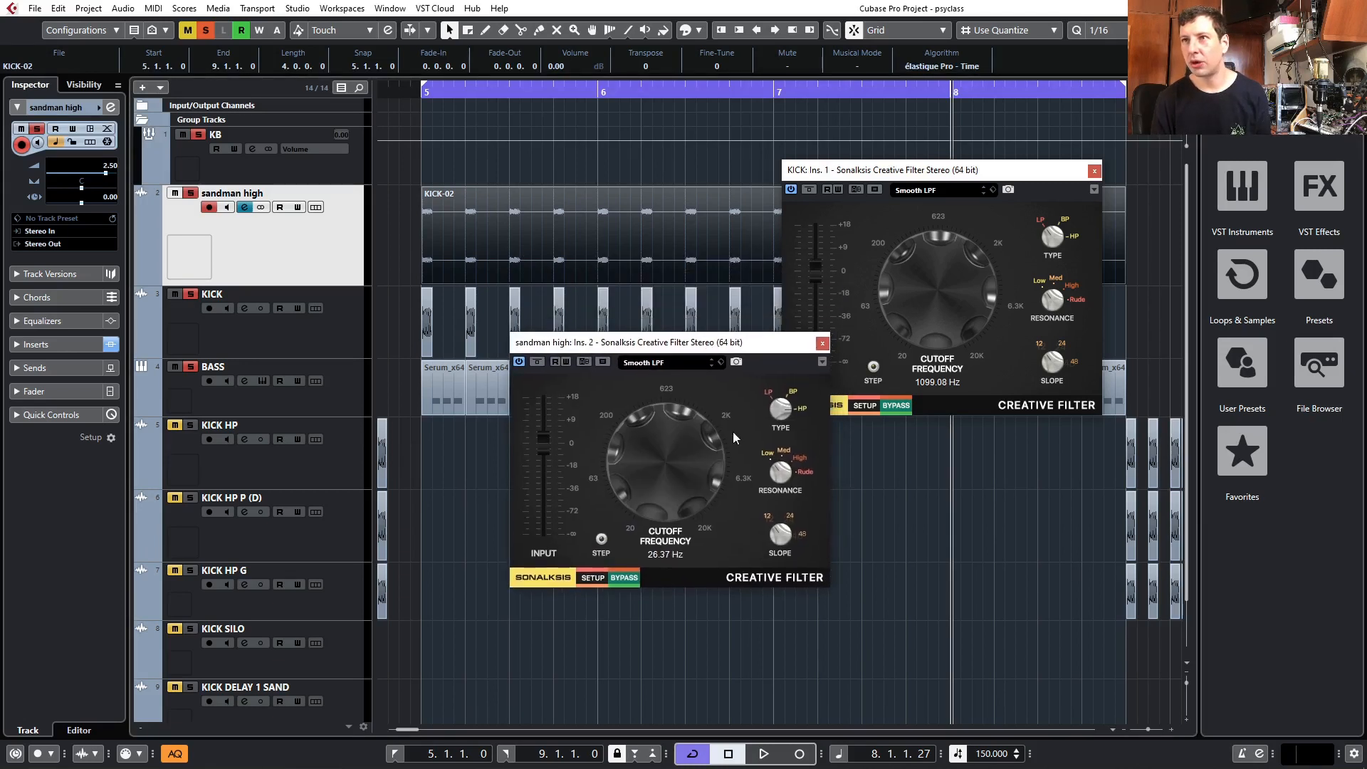
{"action": "left_click_drag", "start_coordinate": [705, 475], "coordinate": [670, 524]}
{"action": "left_click_drag", "start_coordinate": [664, 455], "coordinate": [678, 425]}
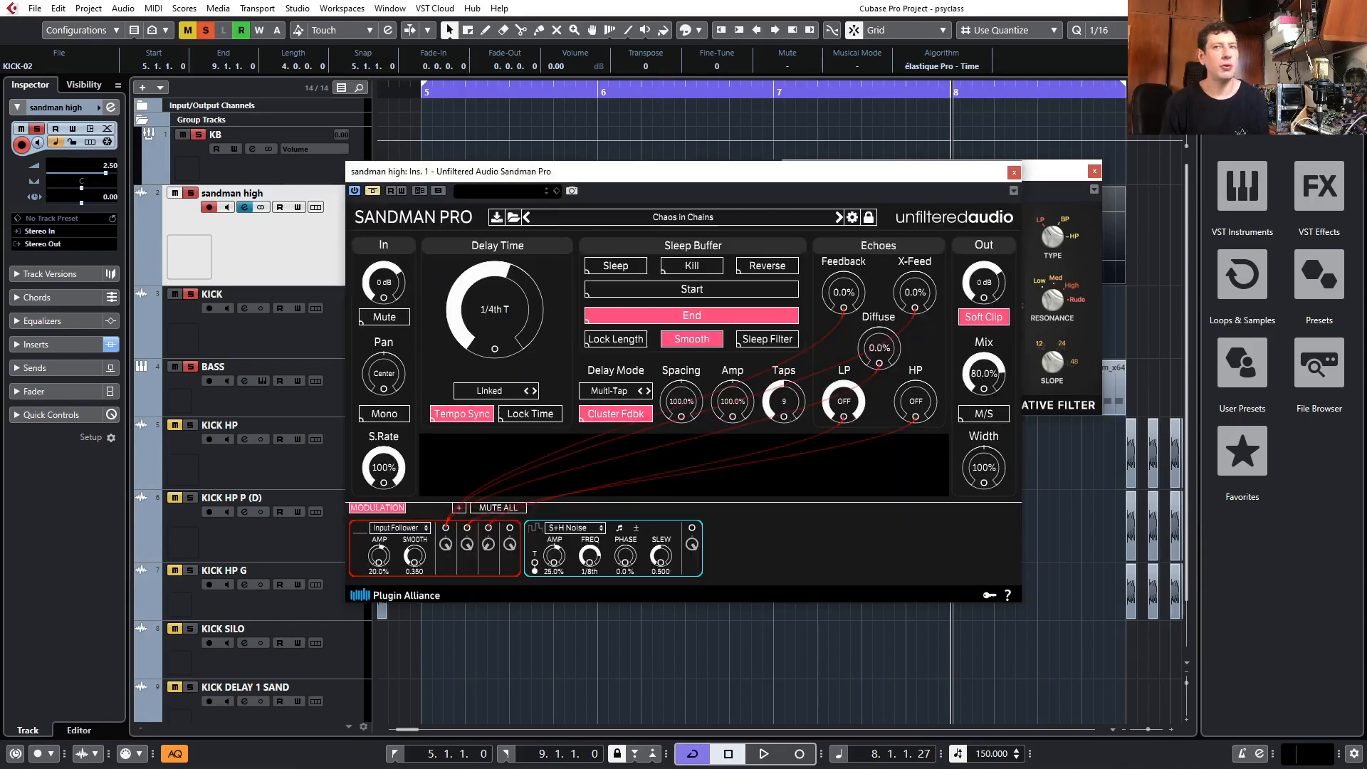
- View sandman high's Sandman Pro delay settings beside the two filters, then close all three plug-in windows
{"action": "left_click_drag", "start_coordinate": [590, 169], "coordinate": [925, 351]}
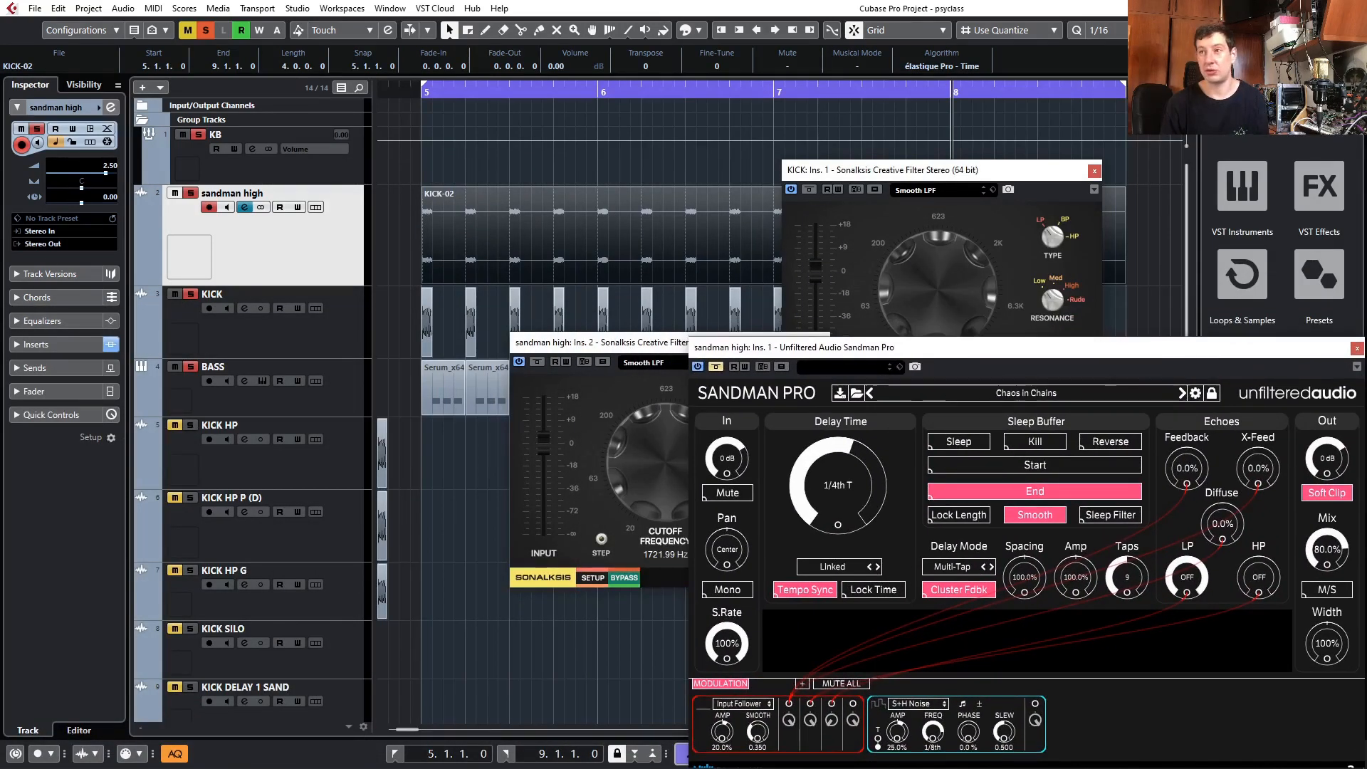
{"action": "left_click", "coordinate": [1357, 348]}
{"action": "left_click", "coordinate": [1094, 171]}
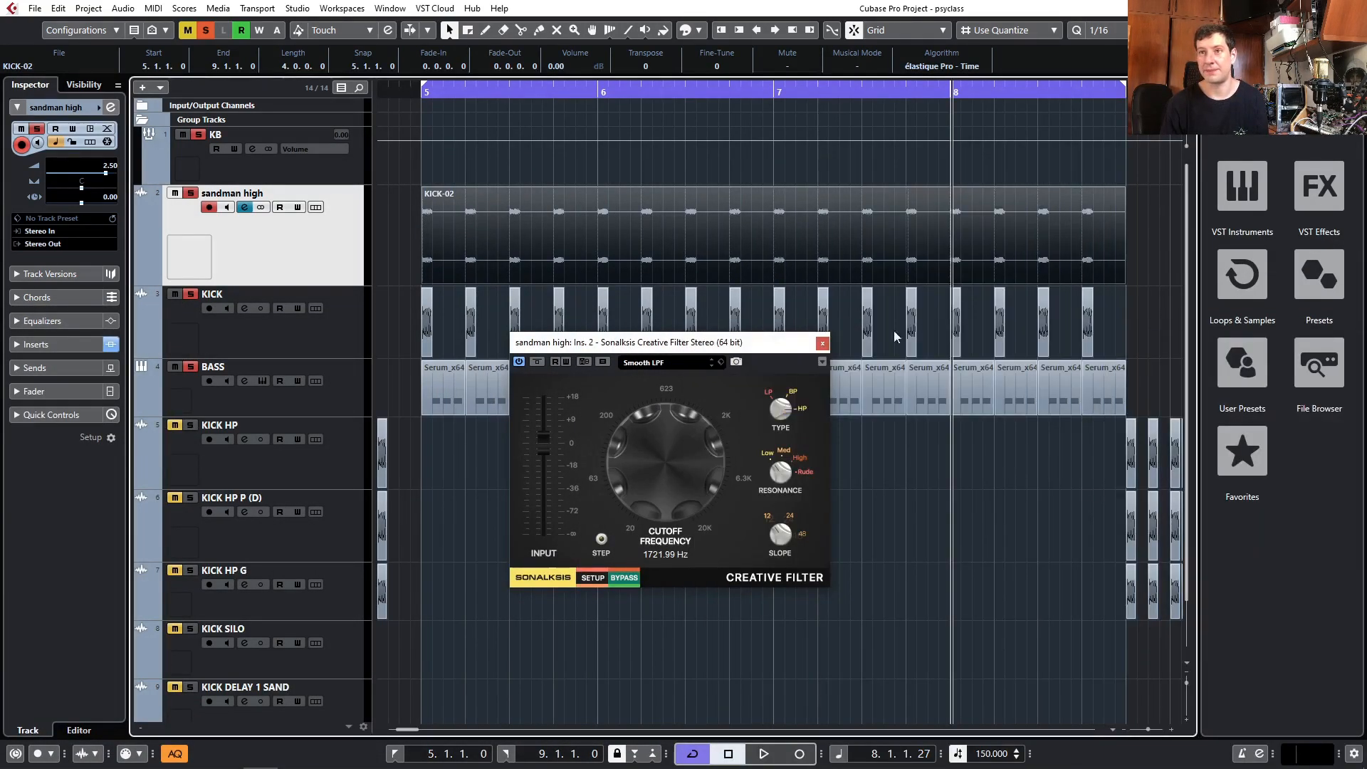
{"action": "left_click", "coordinate": [822, 344]}
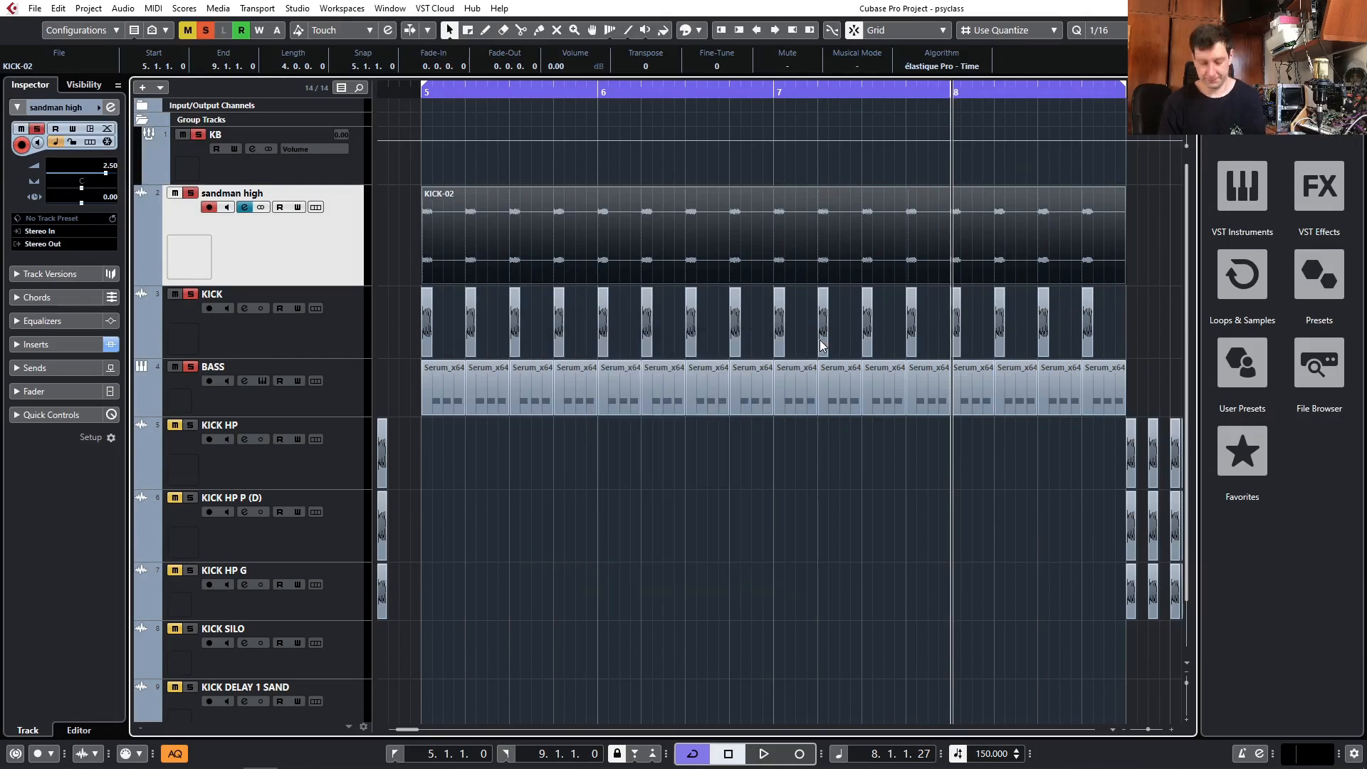
- Play the loop from bar 5 and compare the groove with sandman high muted and unmuted
{"action": "left_click", "coordinate": [411, 95]}
{"action": "key", "text": "space"}
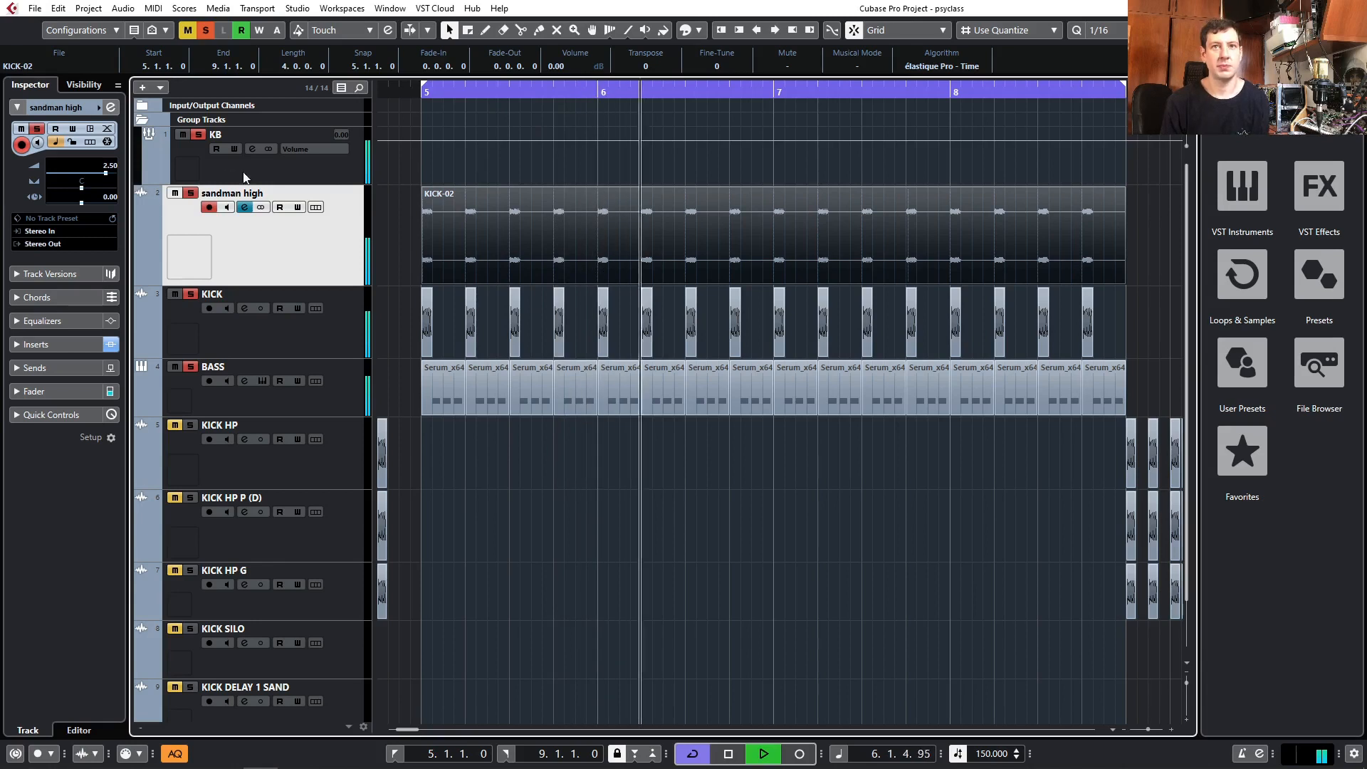
{"action": "left_click", "coordinate": [175, 194]}
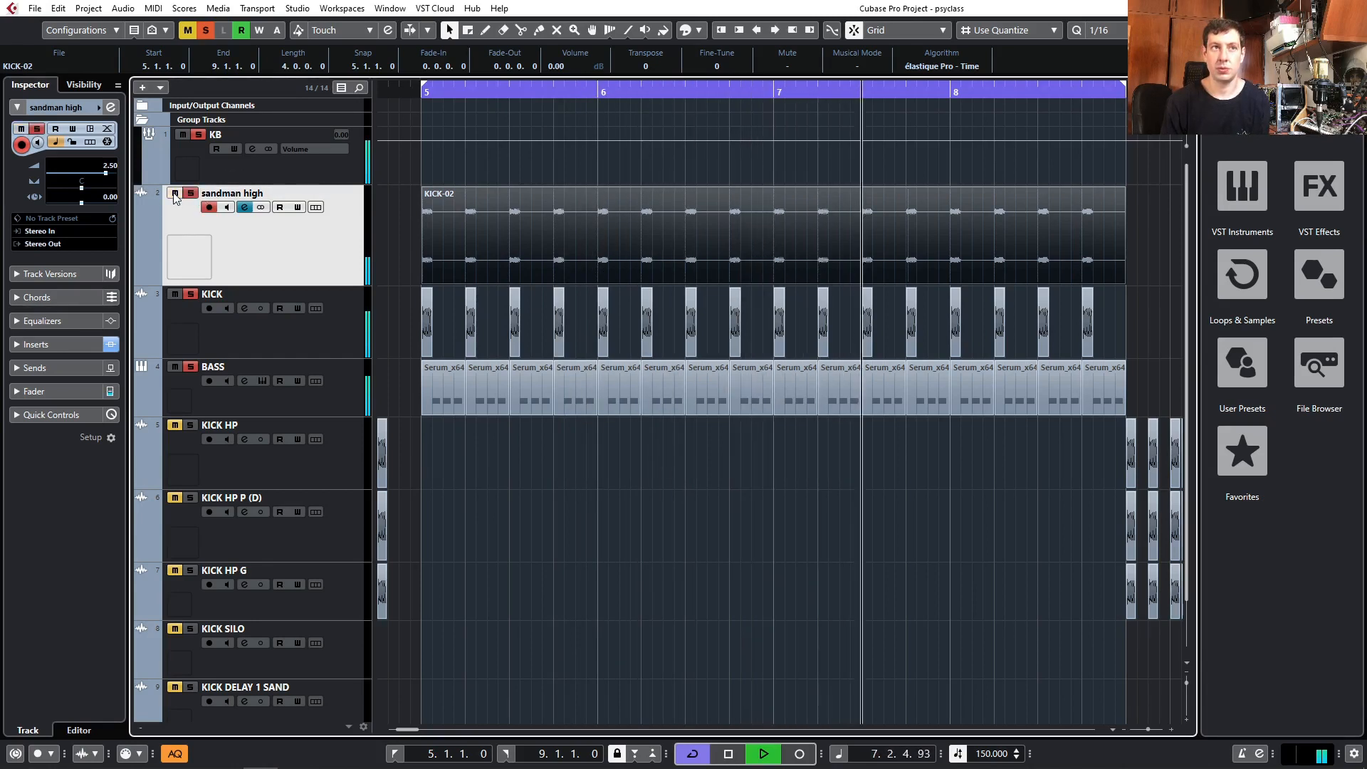
{"action": "left_click", "coordinate": [174, 194]}
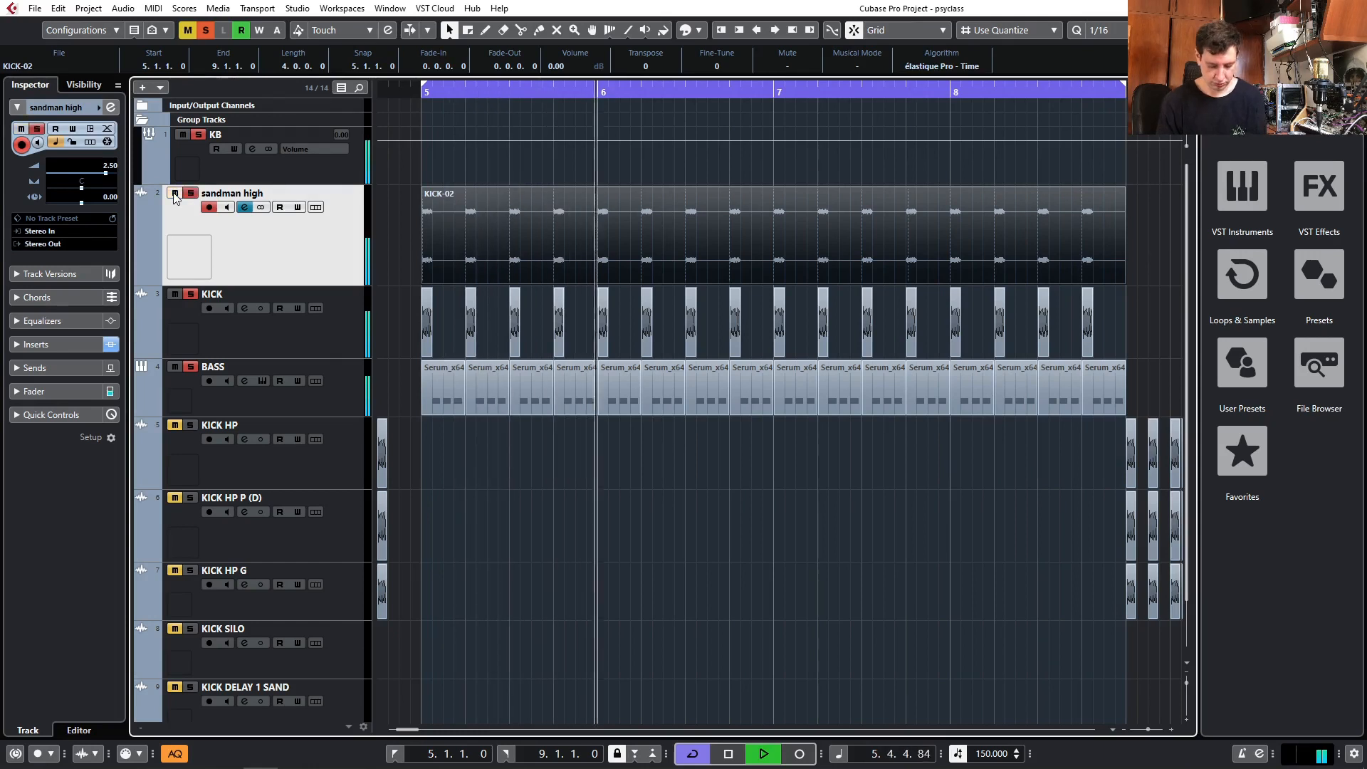
{"action": "key", "text": "space"}
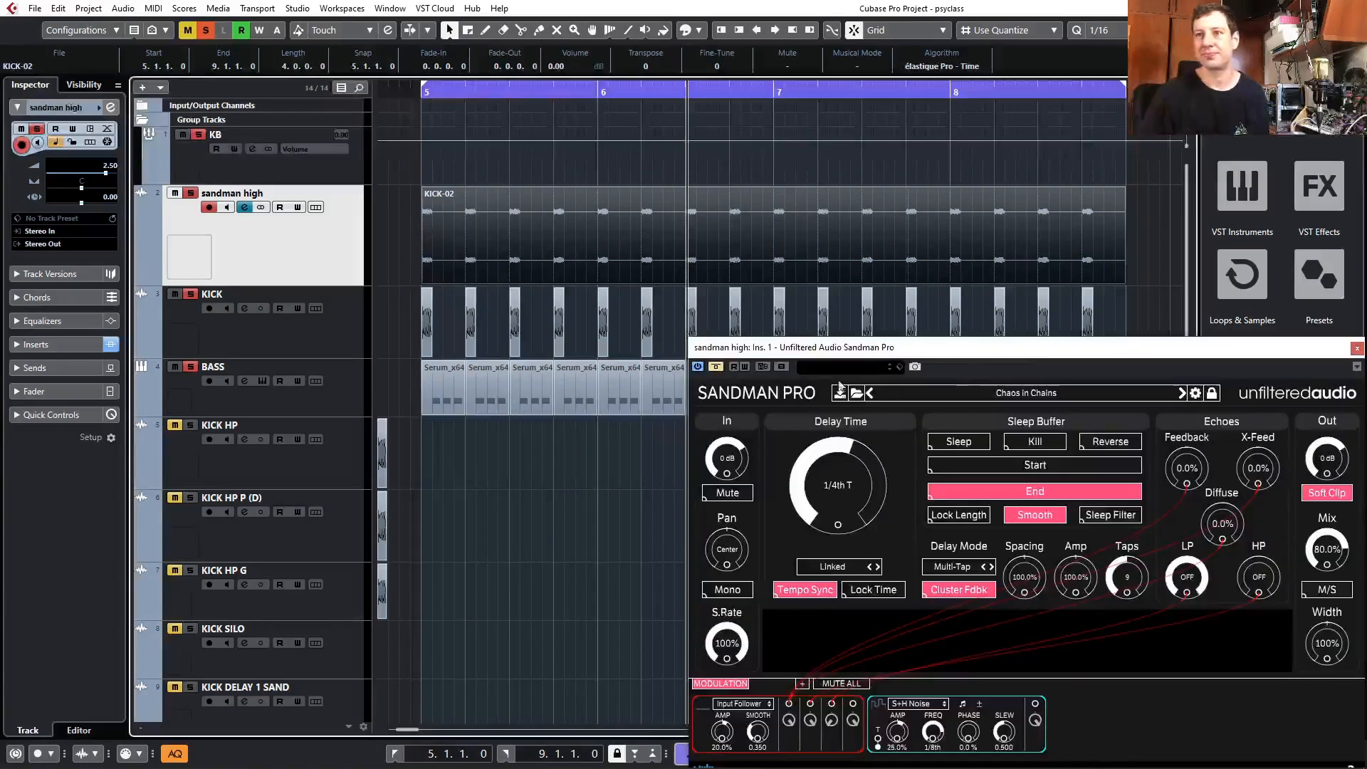
- Audition the loop while varying Sandman Pro's delay time between 1/2 and 1/4th T and raising its mix to 100%
{"action": "key", "text": "space"}
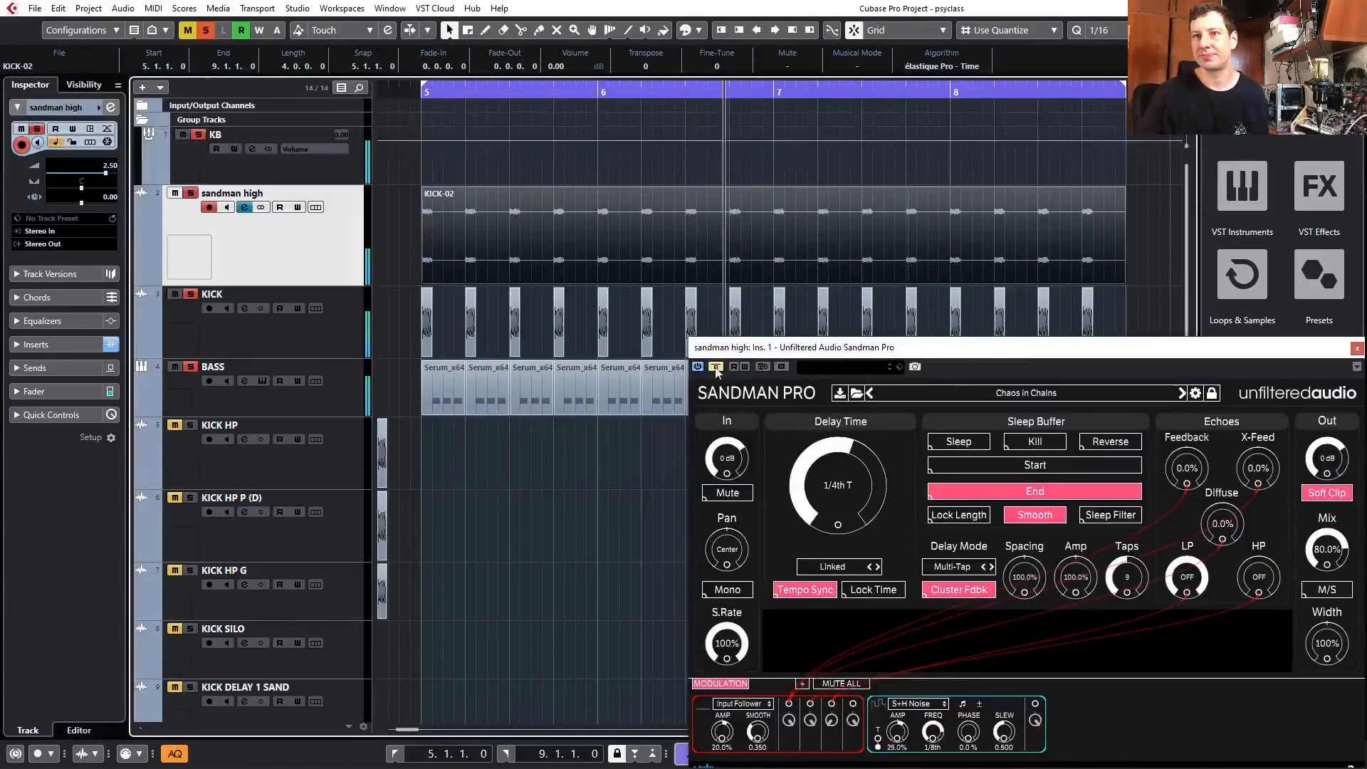
{"action": "left_click_drag", "start_coordinate": [857, 346], "coordinate": [738, 338]}
{"action": "left_click_drag", "start_coordinate": [699, 493], "coordinate": [738, 447]}
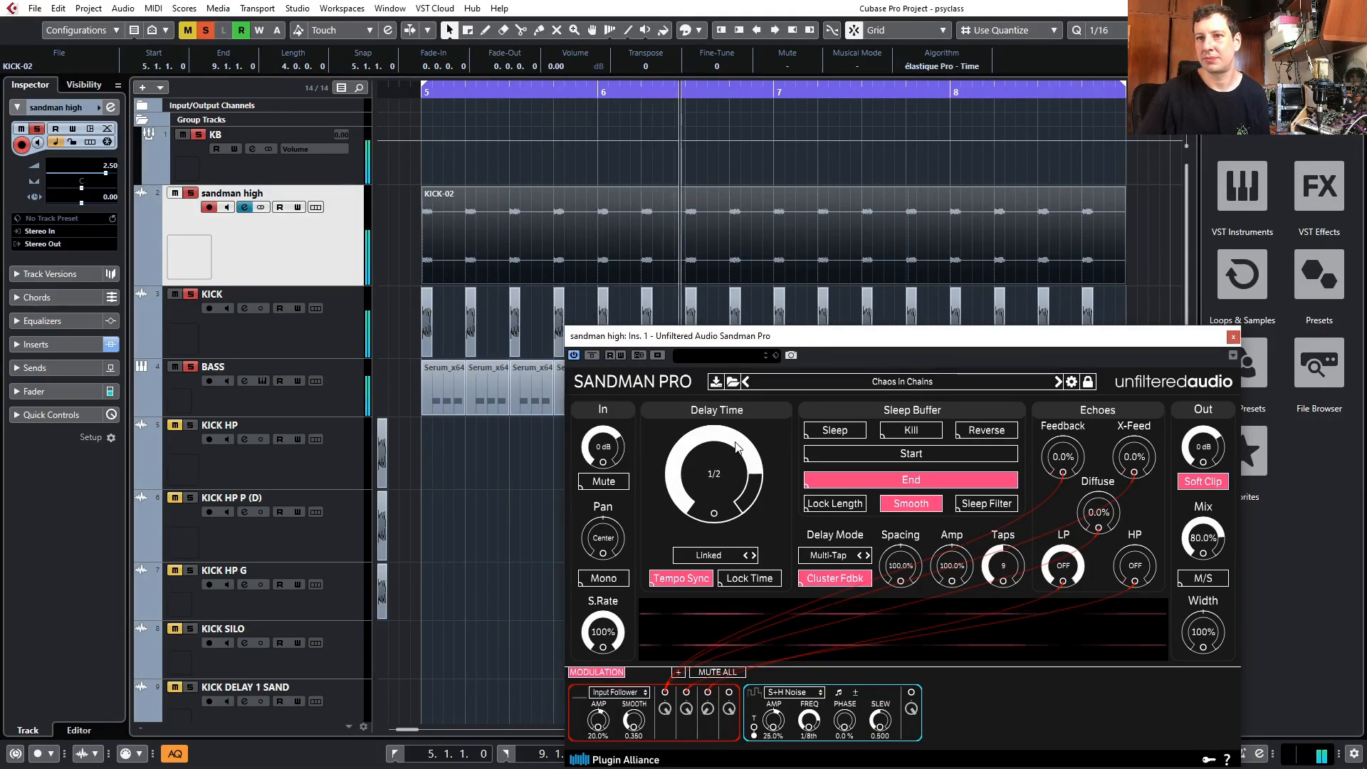
{"action": "mouse_move", "coordinate": [736, 447]}
{"action": "left_mouse_down"}
{"action": "mouse_move", "coordinate": [724, 566]}
{"action": "mouse_move", "coordinate": [725, 458]}
{"action": "left_mouse_up"}
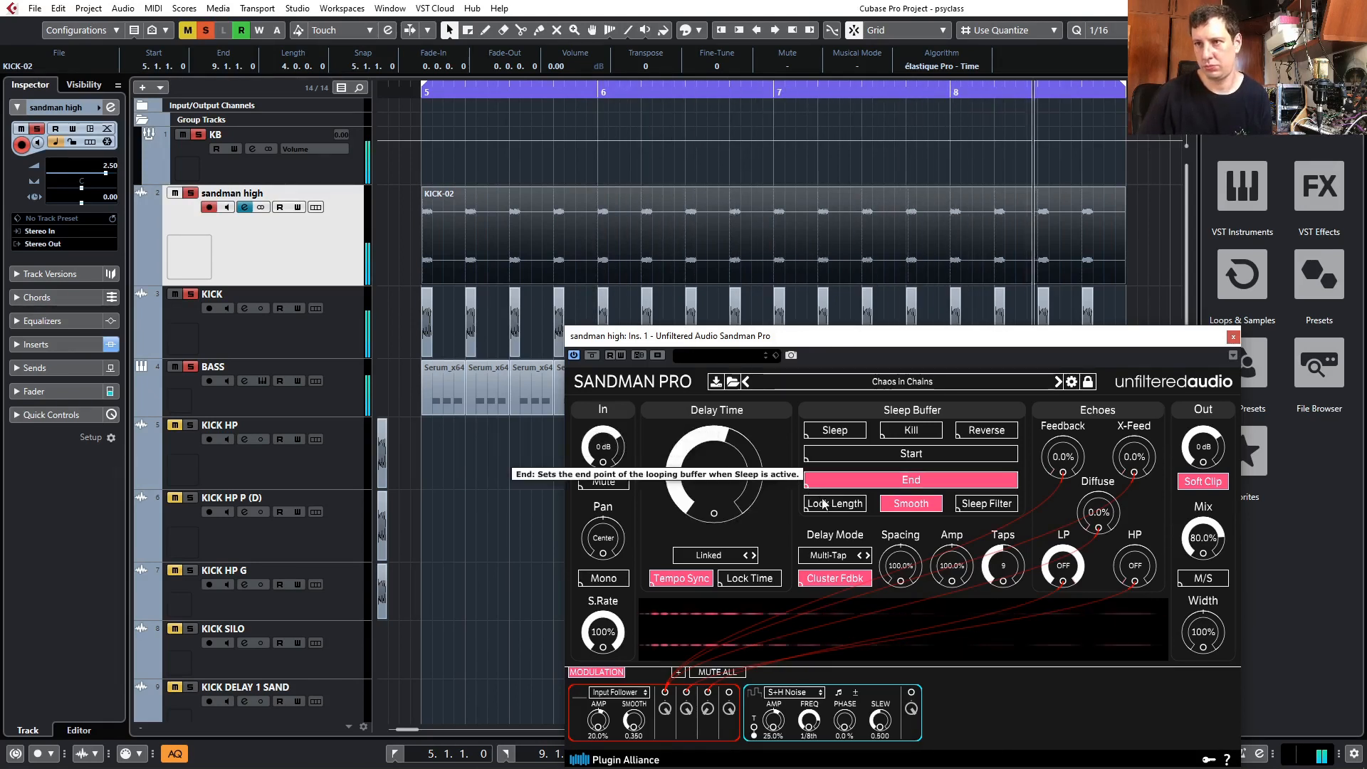
{"action": "left_click_drag", "start_coordinate": [1219, 537], "coordinate": [1222, 498]}
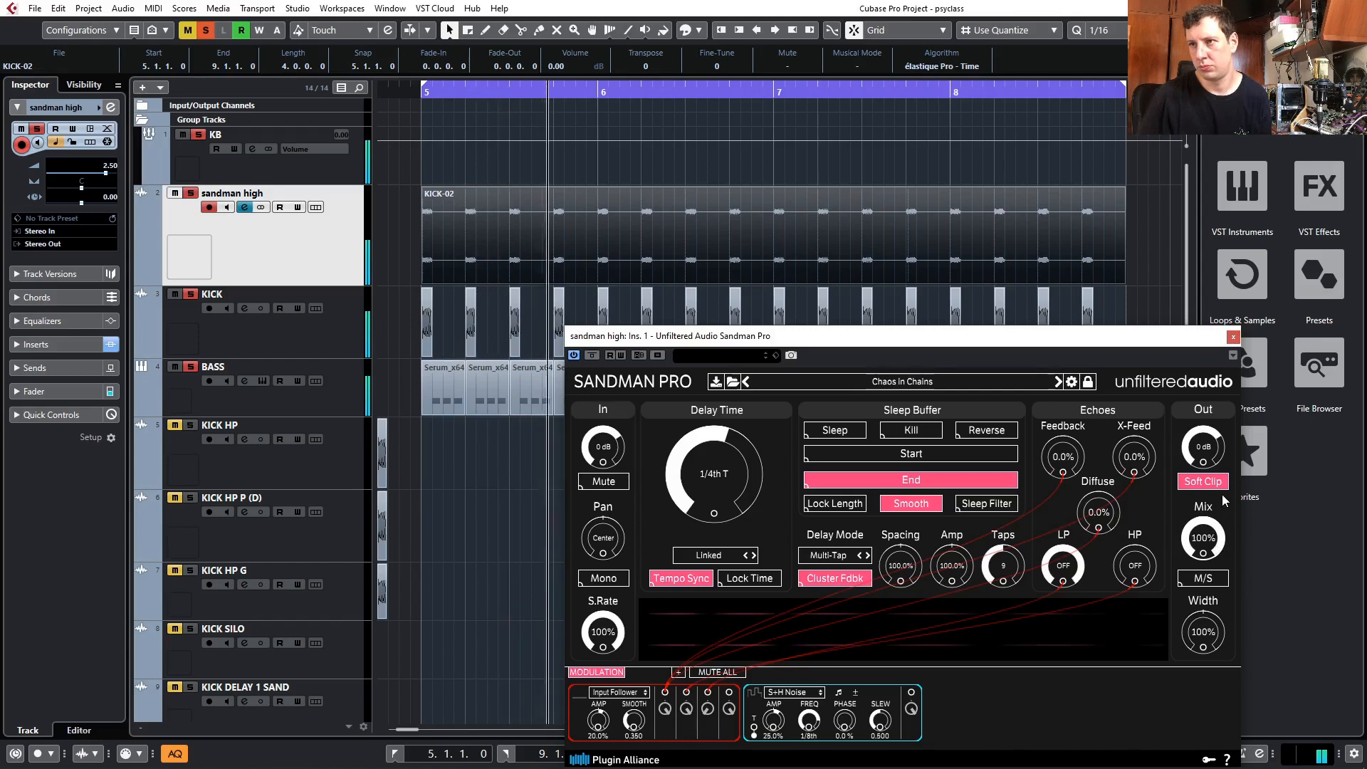
{"action": "left_click_drag", "start_coordinate": [725, 476], "coordinate": [752, 442]}
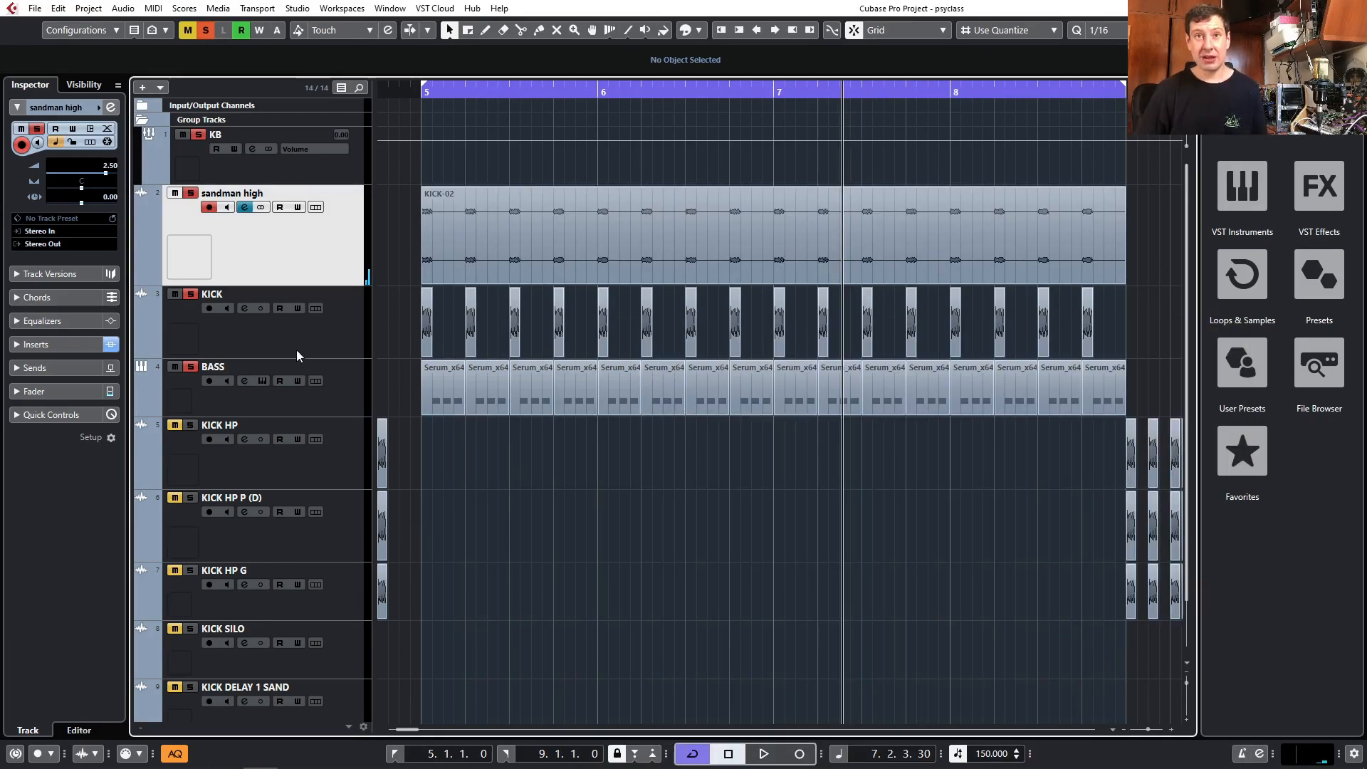
- Raise the cutoff of the KICK track's Creative Filter and close its window
{"action": "left_click", "coordinate": [214, 344]}
{"action": "left_click_drag", "start_coordinate": [928, 294], "coordinate": [978, 205]}
{"action": "left_click", "coordinate": [1093, 171]}
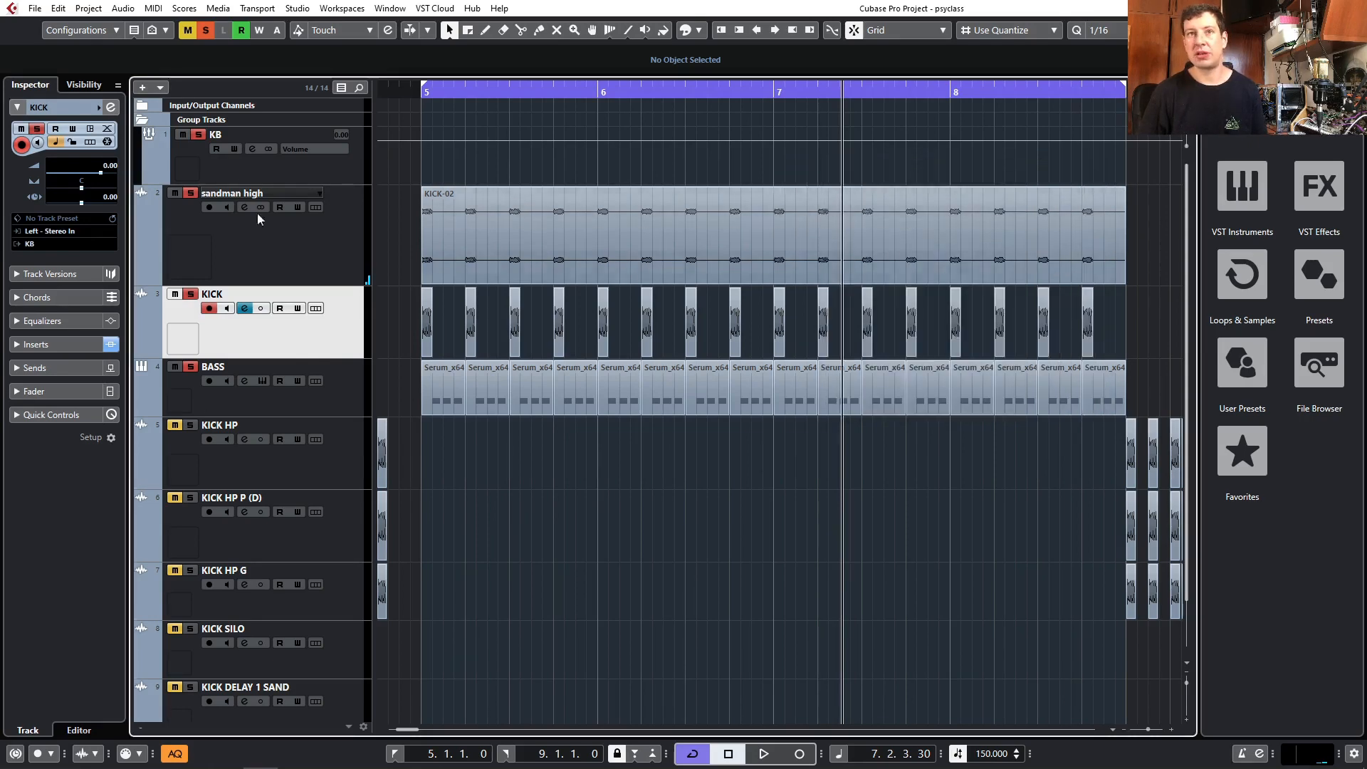
- With sandman high muted, enlarge the KICK LEAD track, unmute it and solo it
{"action": "scroll", "coordinate": [527, 381], "scroll_direction": "down", "scroll_amount": 2}
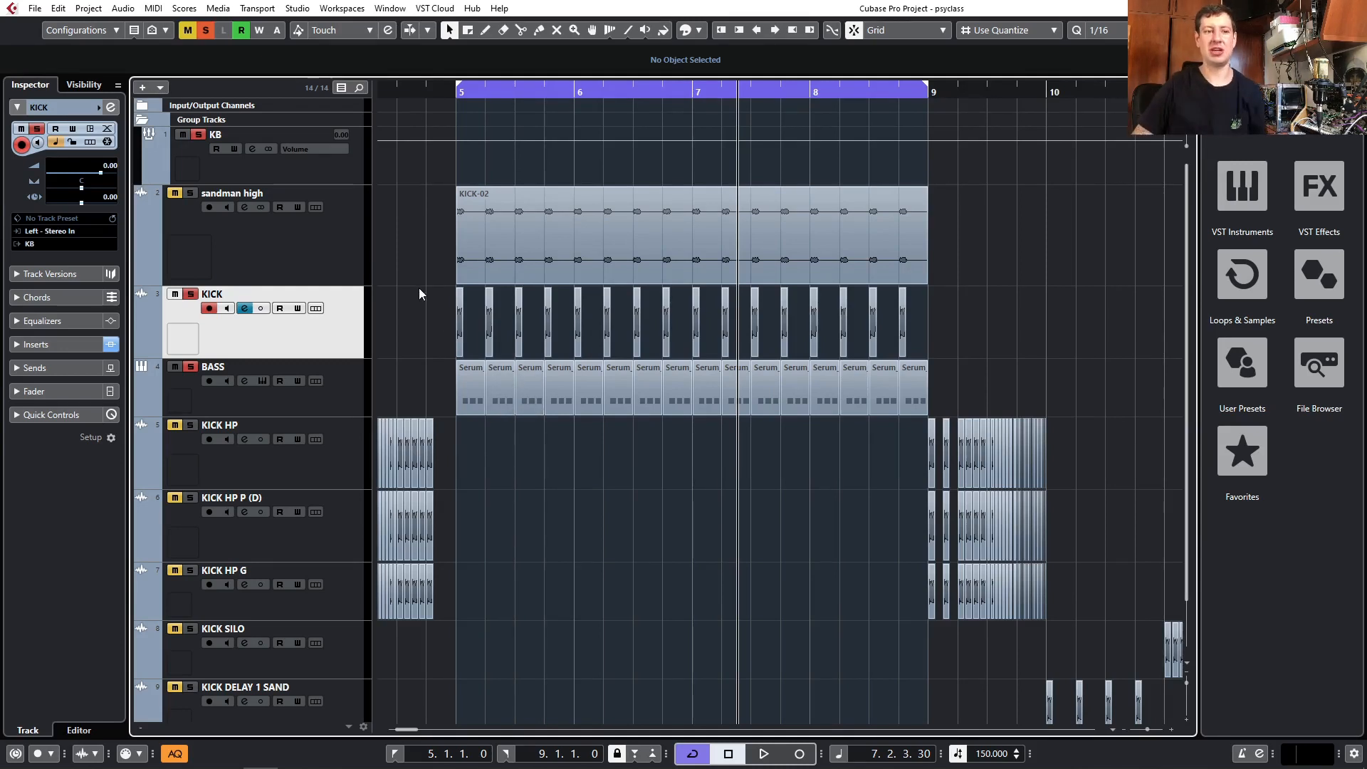
{"action": "scroll", "coordinate": [631, 483], "scroll_direction": "down", "scroll_amount": 1}
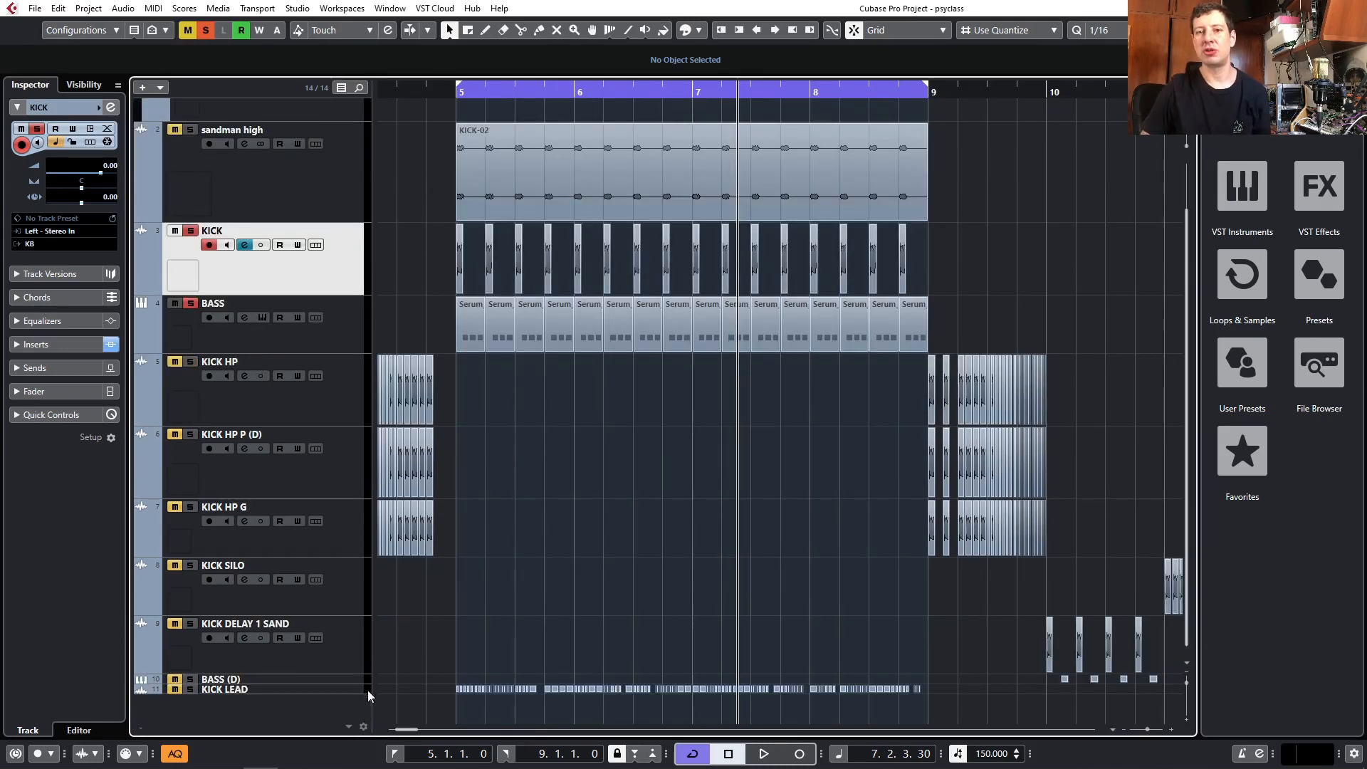
{"action": "left_click_drag", "start_coordinate": [365, 693], "coordinate": [365, 727]}
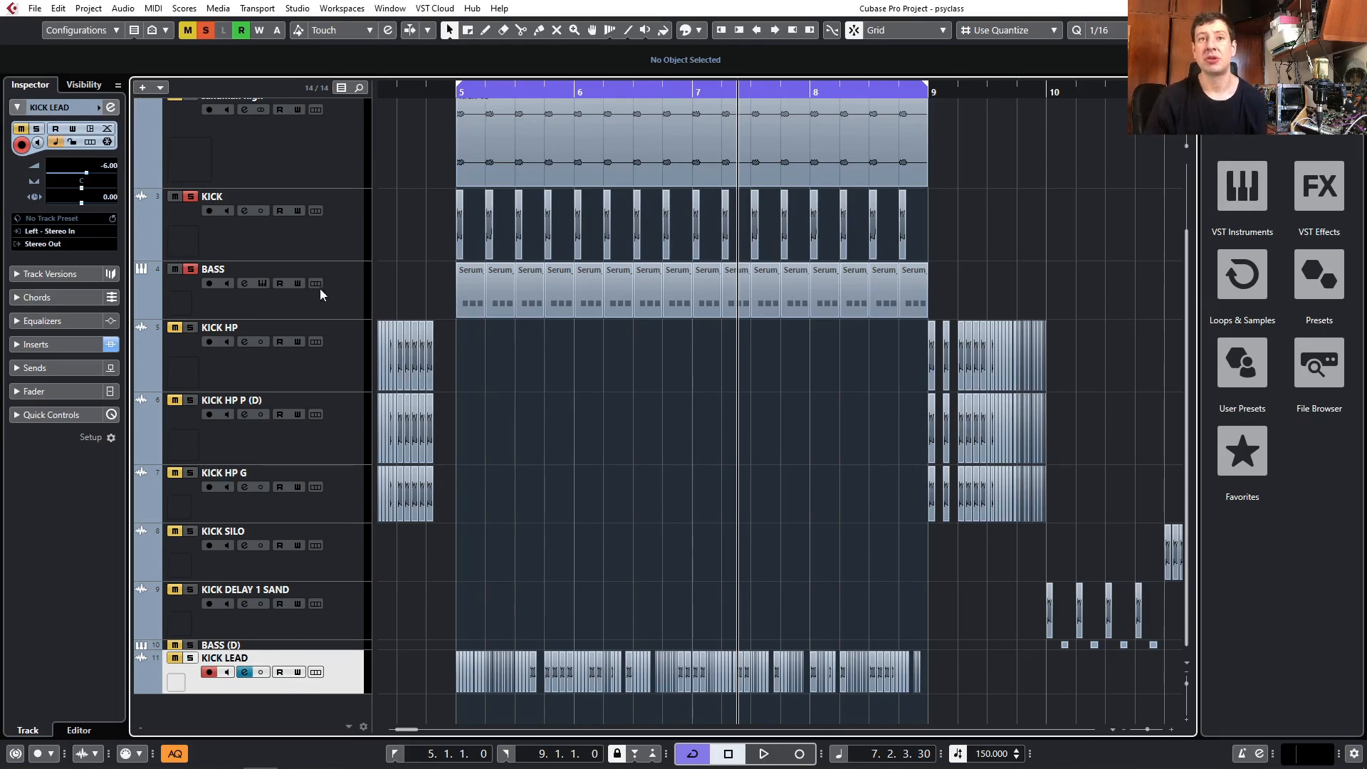
{"action": "left_click", "coordinate": [190, 658]}
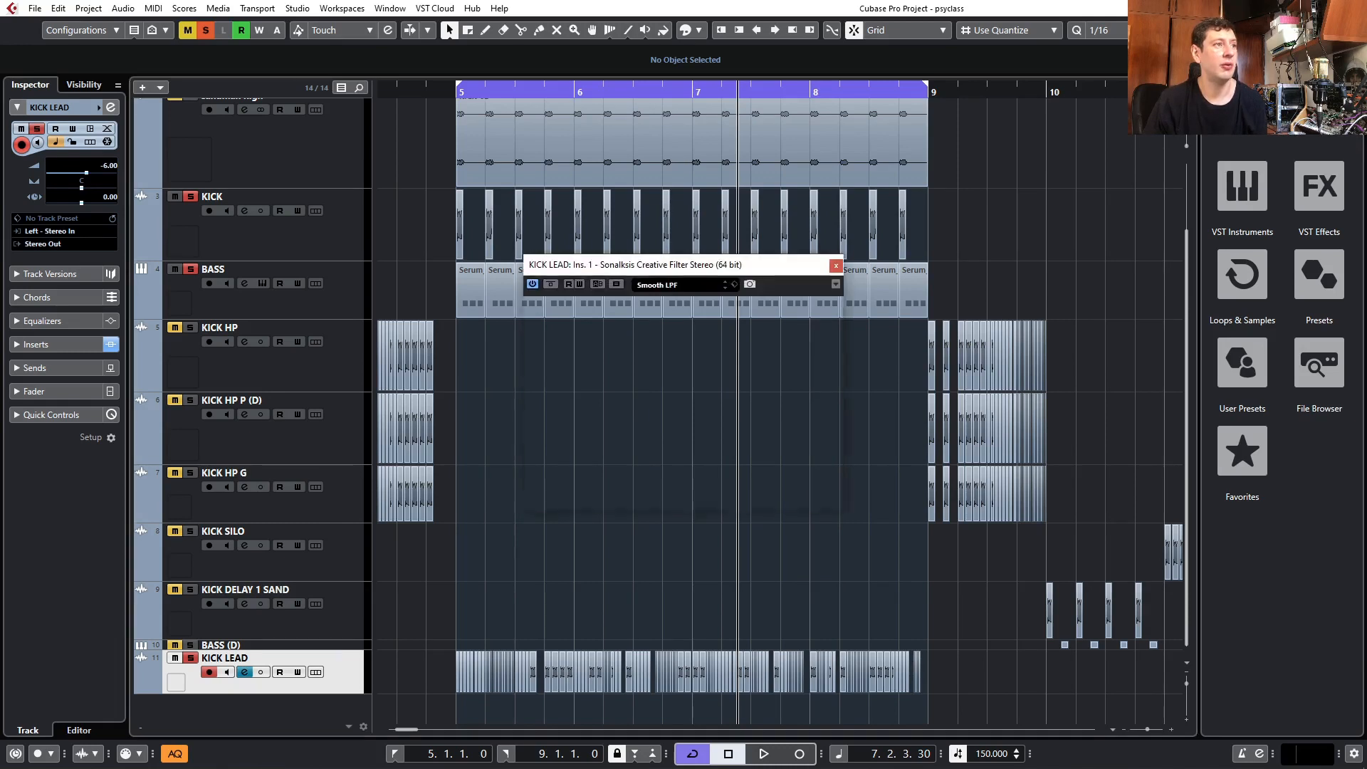
- Show KICK LEAD's Creative Filter and H-Delay side by side, then close H-Delay
{"action": "left_click_drag", "start_coordinate": [702, 272], "coordinate": [866, 227]}
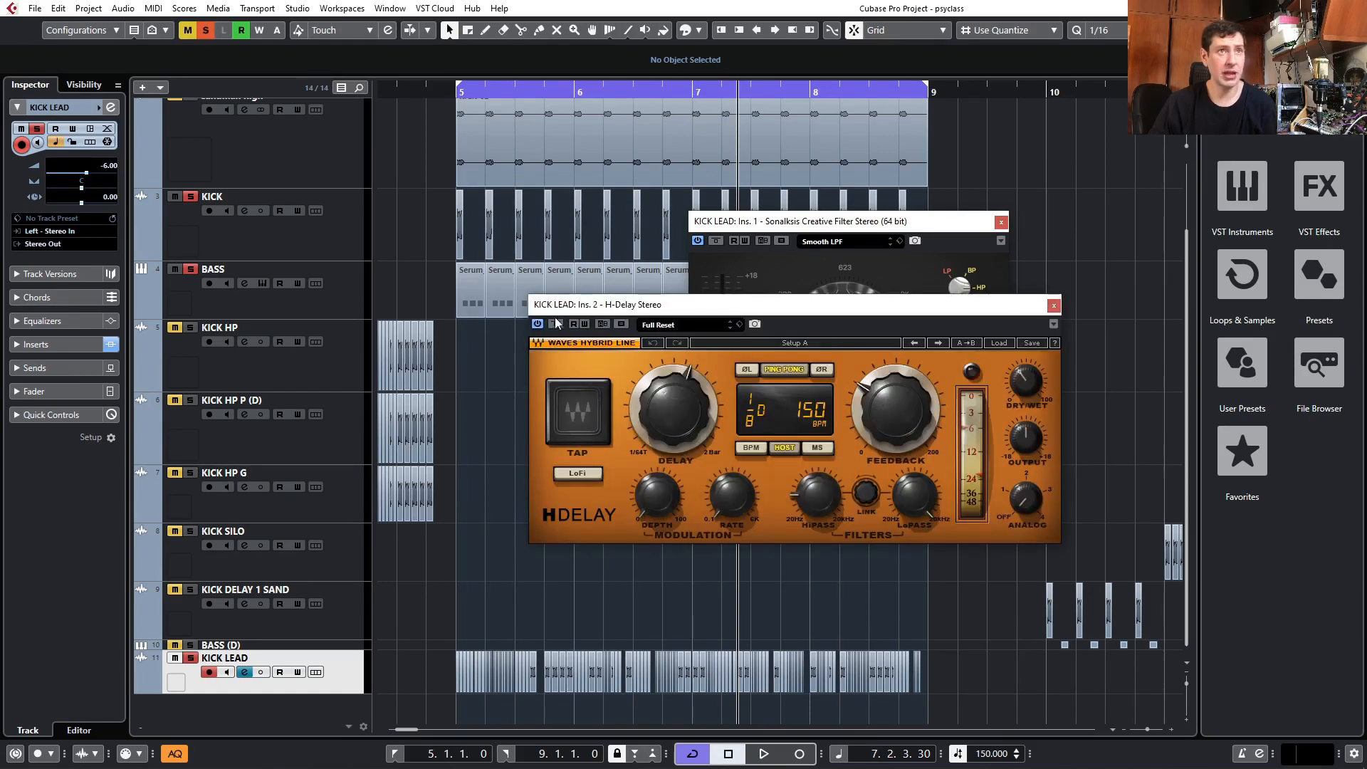
{"action": "left_click_drag", "start_coordinate": [852, 307], "coordinate": [569, 448]}
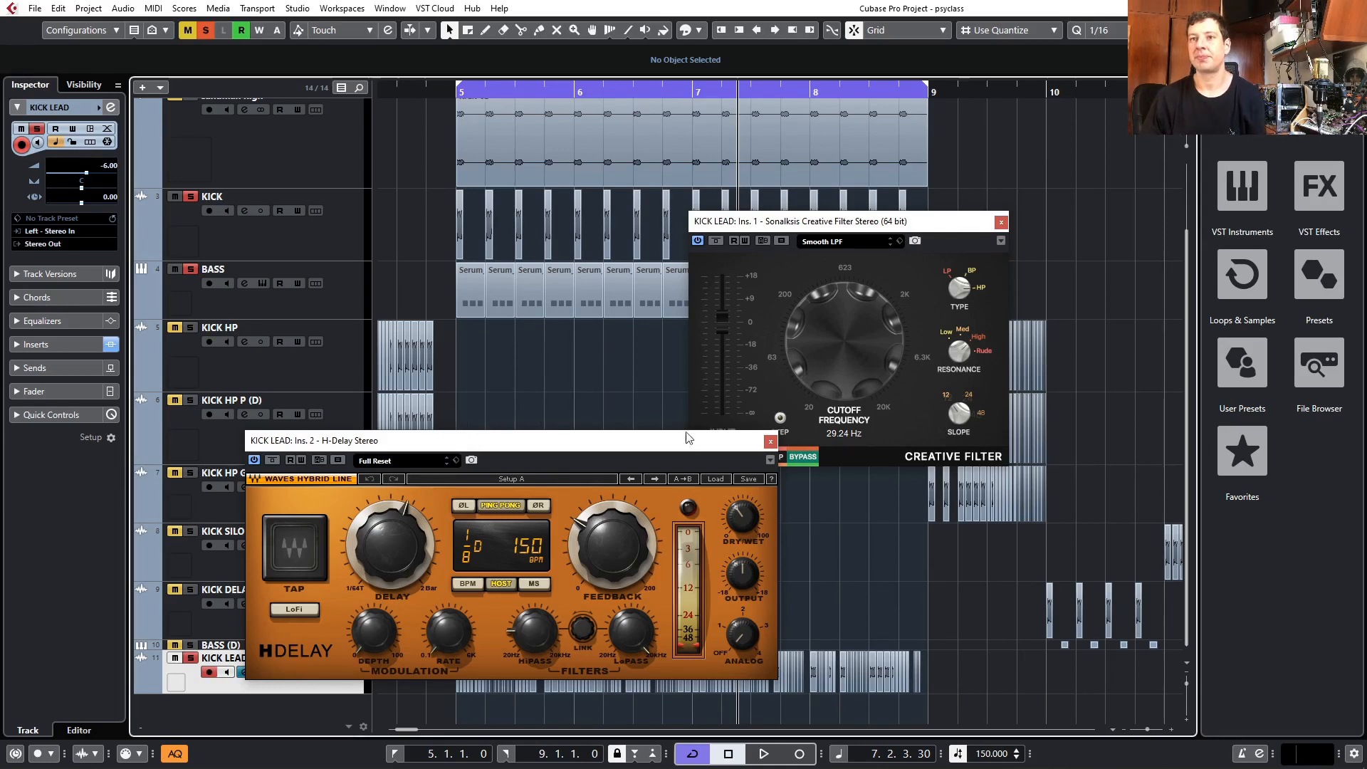
{"action": "left_click_drag", "start_coordinate": [694, 440], "coordinate": [609, 367]}
{"action": "left_click", "coordinate": [686, 367]}
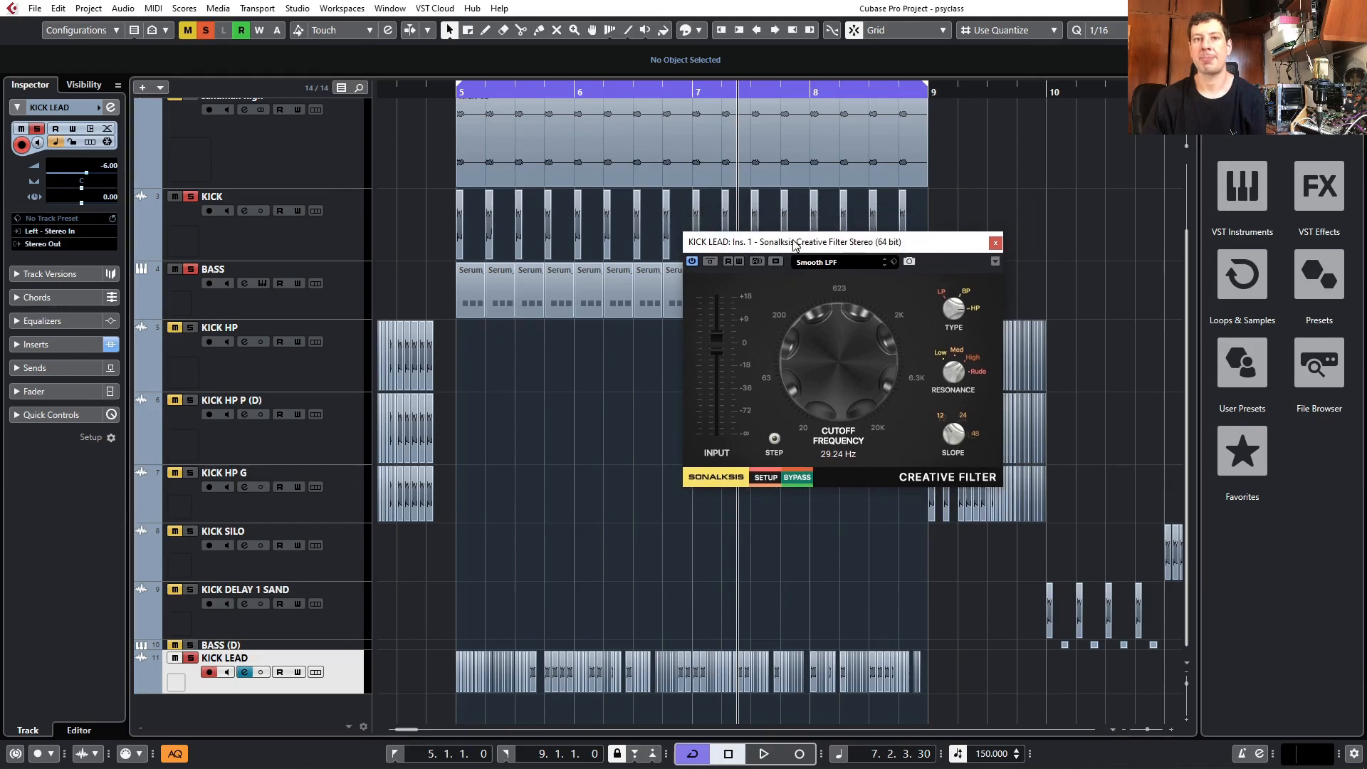
- Play the loop while sweeping the cutoff of KICK LEAD's Creative Filter, ending at about 170 Hz
{"action": "key", "text": "space"}
{"action": "left_click_drag", "start_coordinate": [847, 396], "coordinate": [835, 346]}
{"action": "key", "text": "space"}
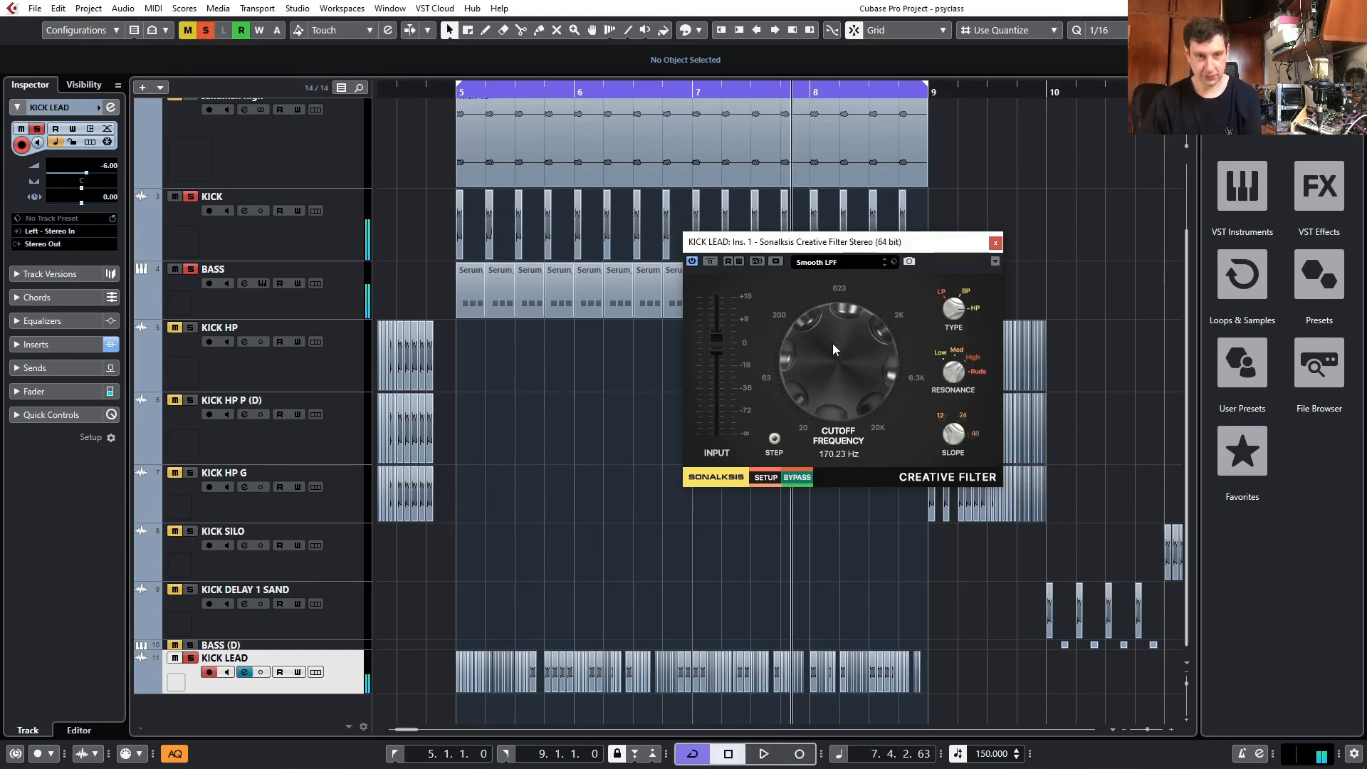
- Check KICK LEAD's inserts and low cut in its channel settings, then examine its chopped kick events across bars 5 to 9
{"action": "left_click_drag", "start_coordinate": [0, 214], "coordinate": [780, 198]}
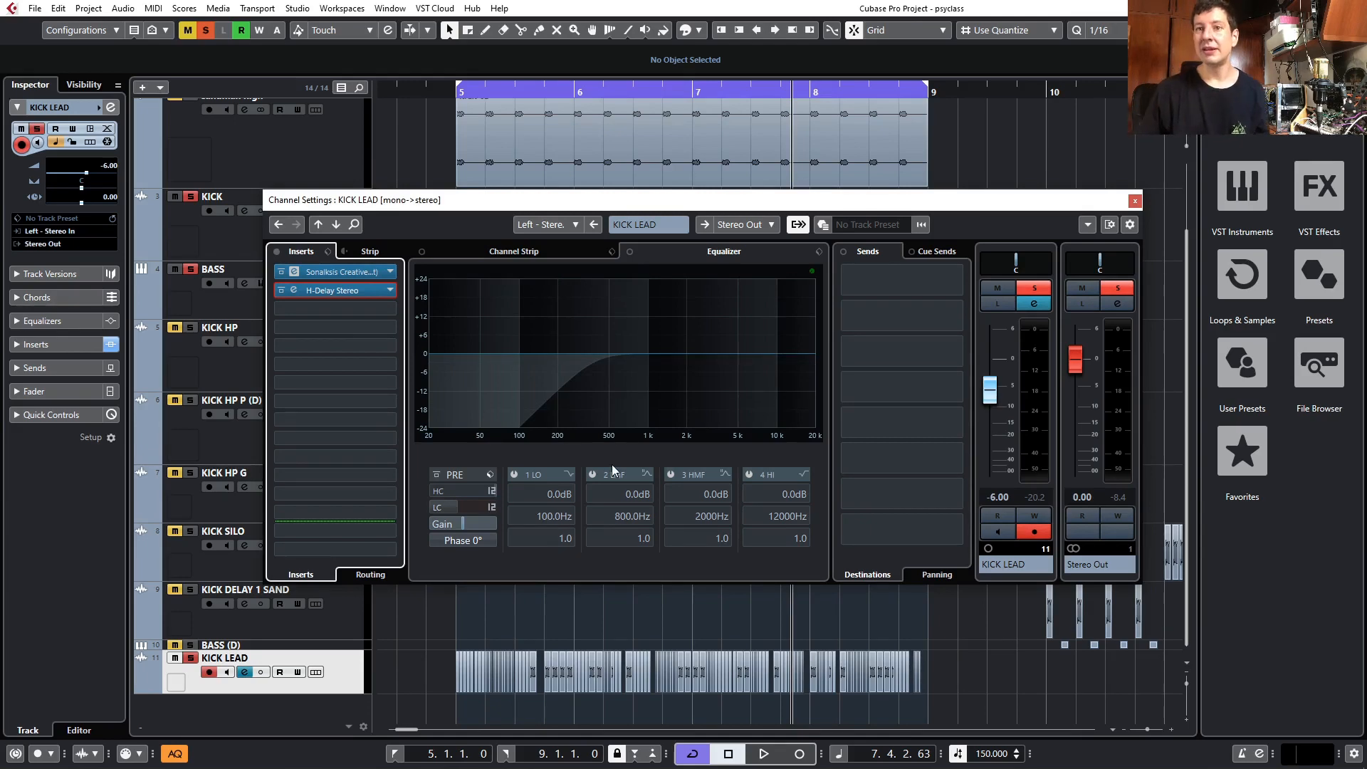
{"action": "left_click_drag", "start_coordinate": [799, 201], "coordinate": [0, 232]}
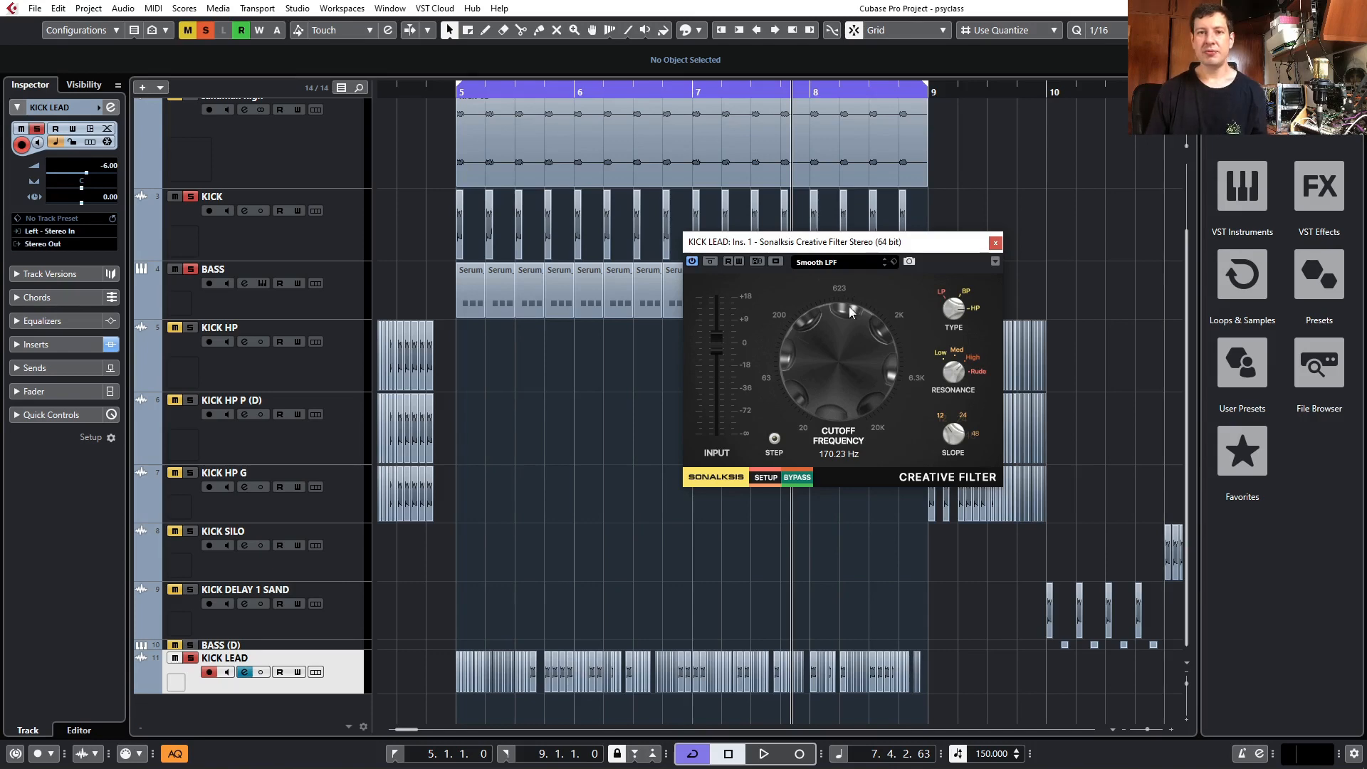
{"action": "scroll", "coordinate": [518, 696], "scroll_direction": "up", "scroll_amount": 3, "text": "ctrl"}
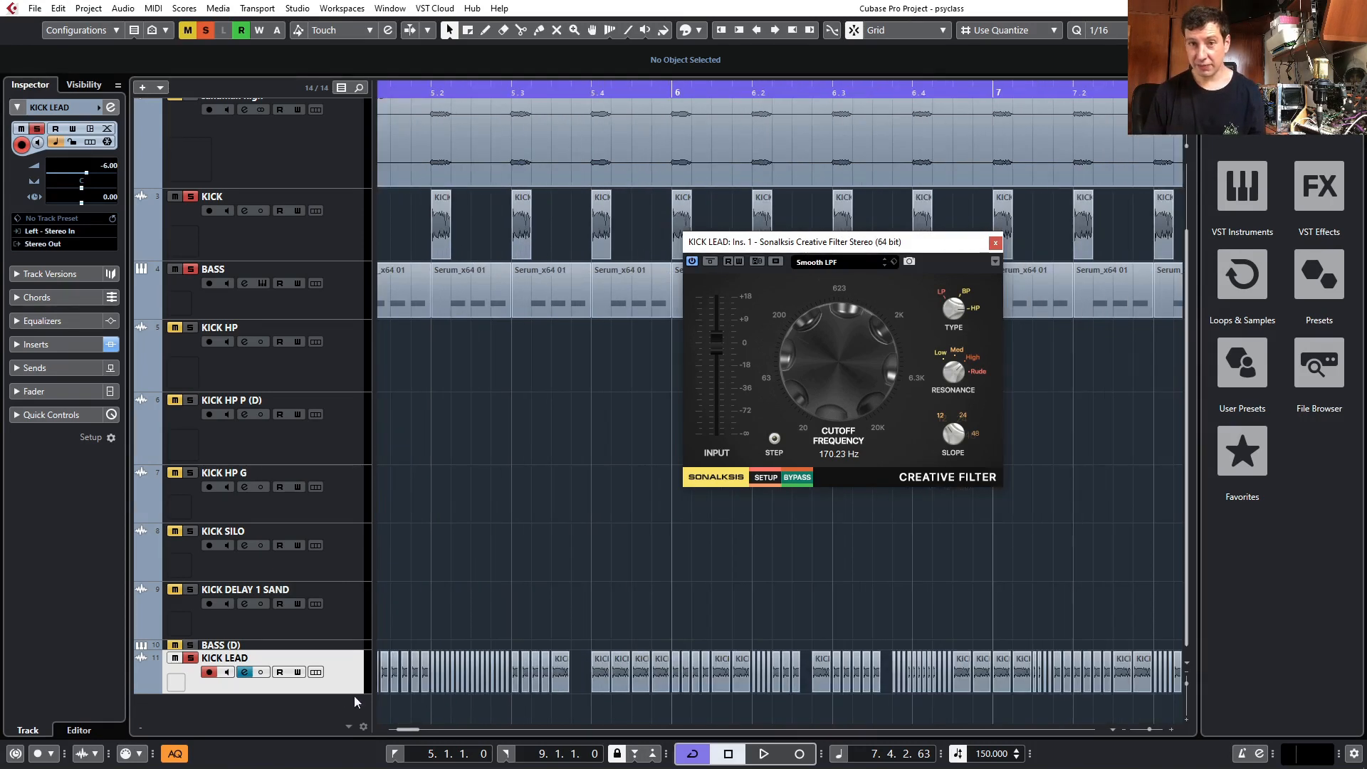
{"action": "scroll", "coordinate": [528, 664], "scroll_direction": "down", "scroll_amount": 3, "text": "ctrl"}
{"action": "scroll", "coordinate": [522, 666], "scroll_direction": "down", "scroll_amount": 1}
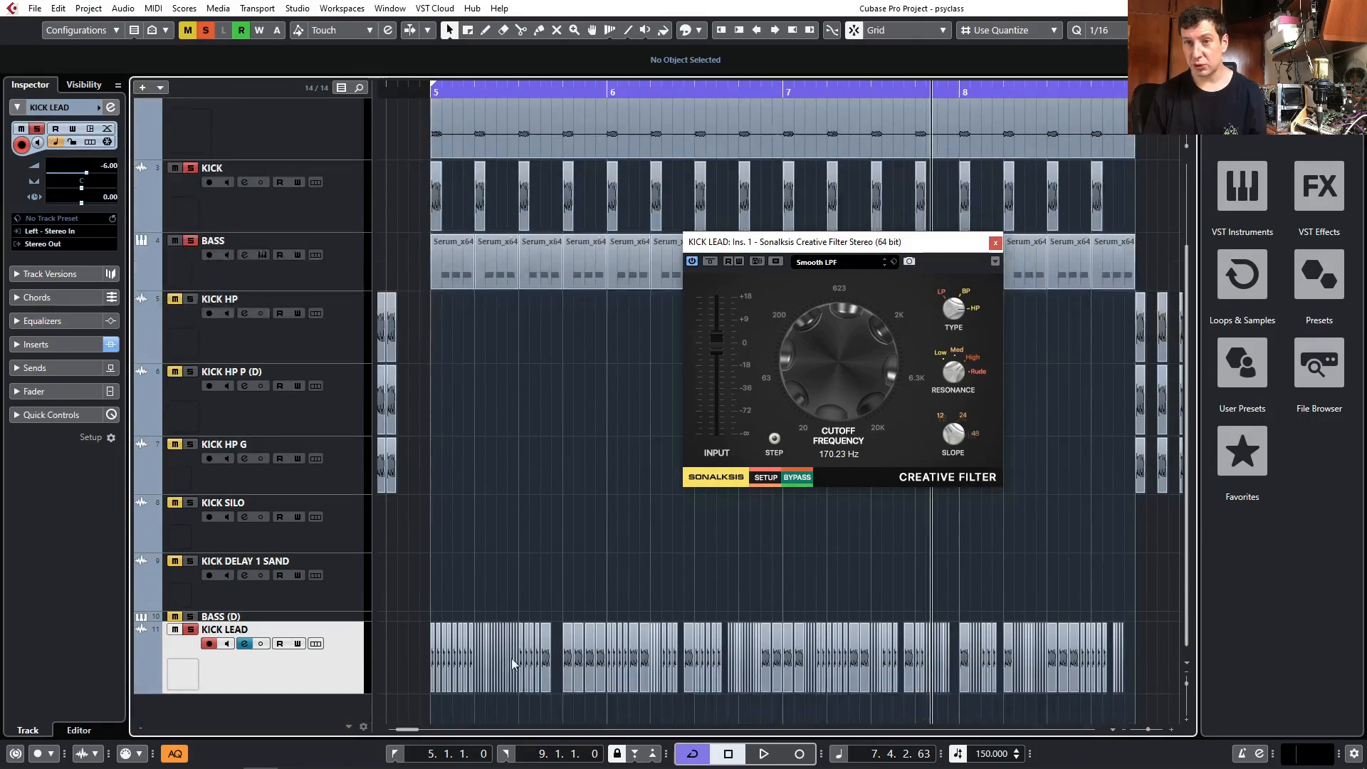
{"action": "scroll", "coordinate": [516, 662], "scroll_direction": "up", "scroll_amount": 4, "text": "ctrl"}
{"action": "scroll", "coordinate": [479, 672], "scroll_direction": "right", "scroll_amount": 6}
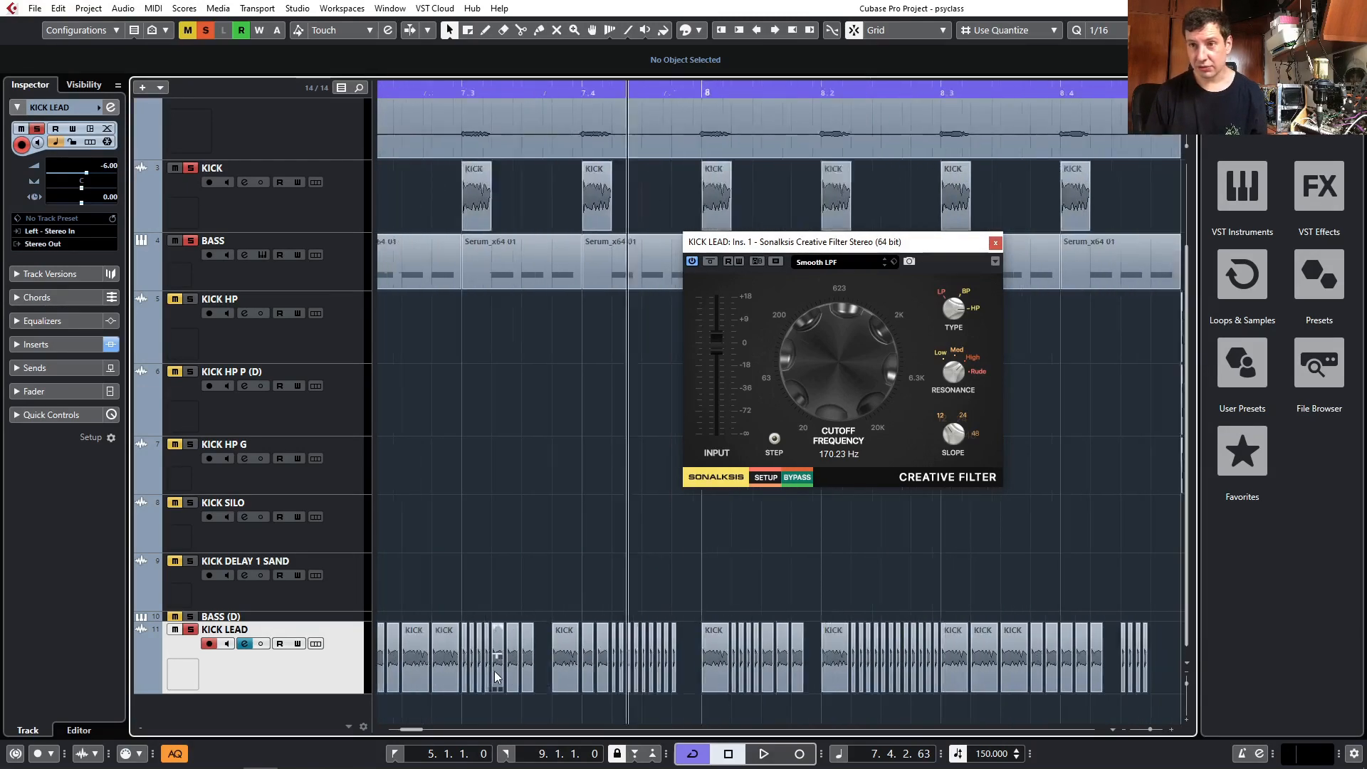
{"action": "scroll", "coordinate": [494, 671], "scroll_direction": "down", "scroll_amount": 5, "text": "ctrl"}
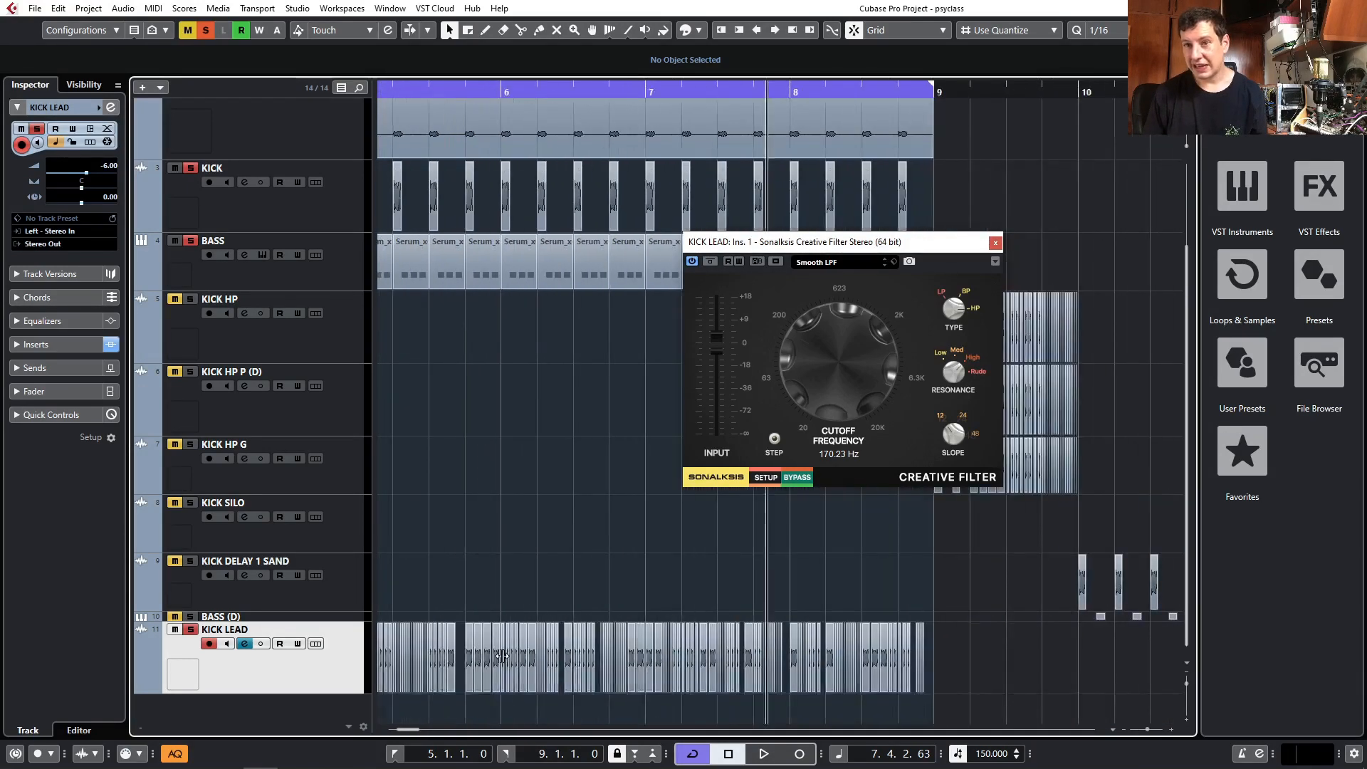
{"action": "scroll", "coordinate": [502, 656], "scroll_direction": "left", "scroll_amount": 4}
{"action": "scroll", "coordinate": [502, 656], "scroll_direction": "right", "scroll_amount": 3}
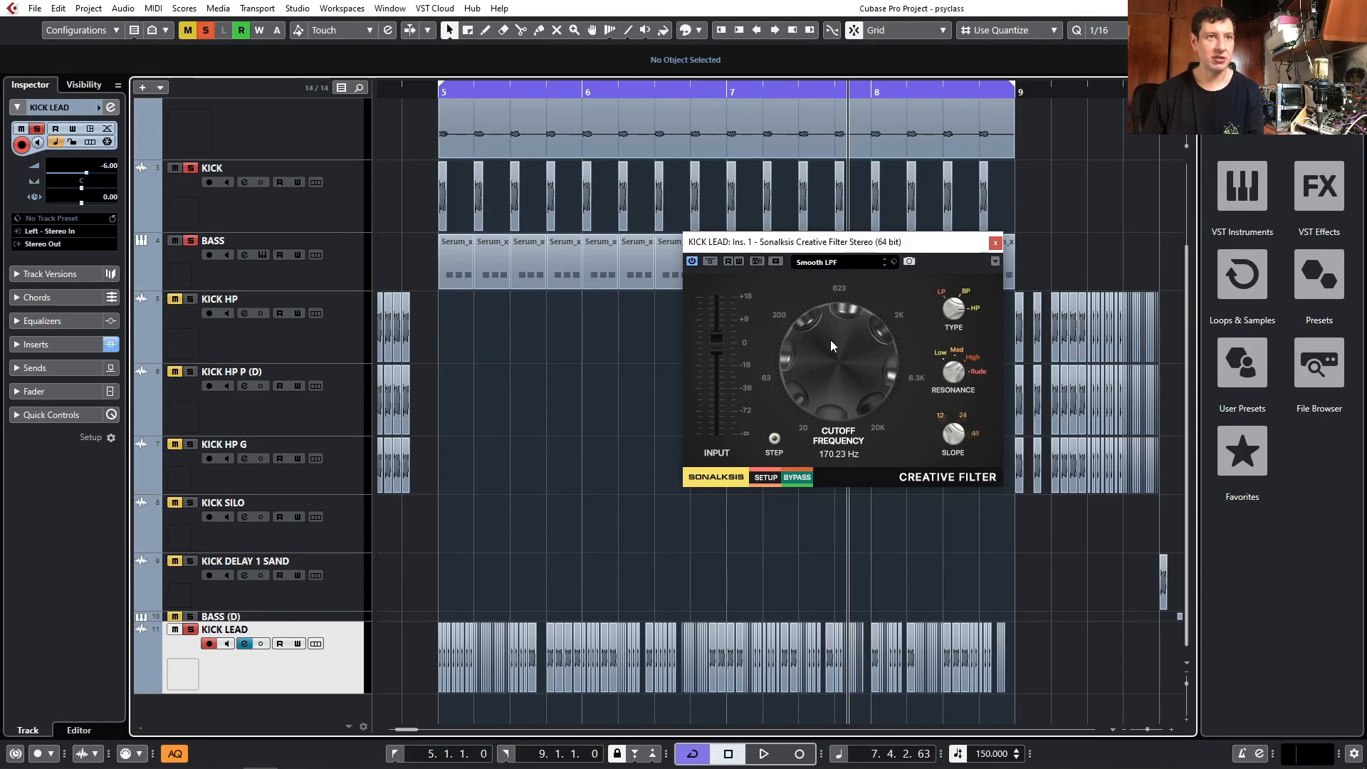
- Audition the loop while opening KICK LEAD's filter cutoff to about 3557 Hz
{"action": "key", "text": "space"}
{"action": "left_click_drag", "start_coordinate": [864, 365], "coordinate": [874, 323]}
{"action": "key", "text": "space"}
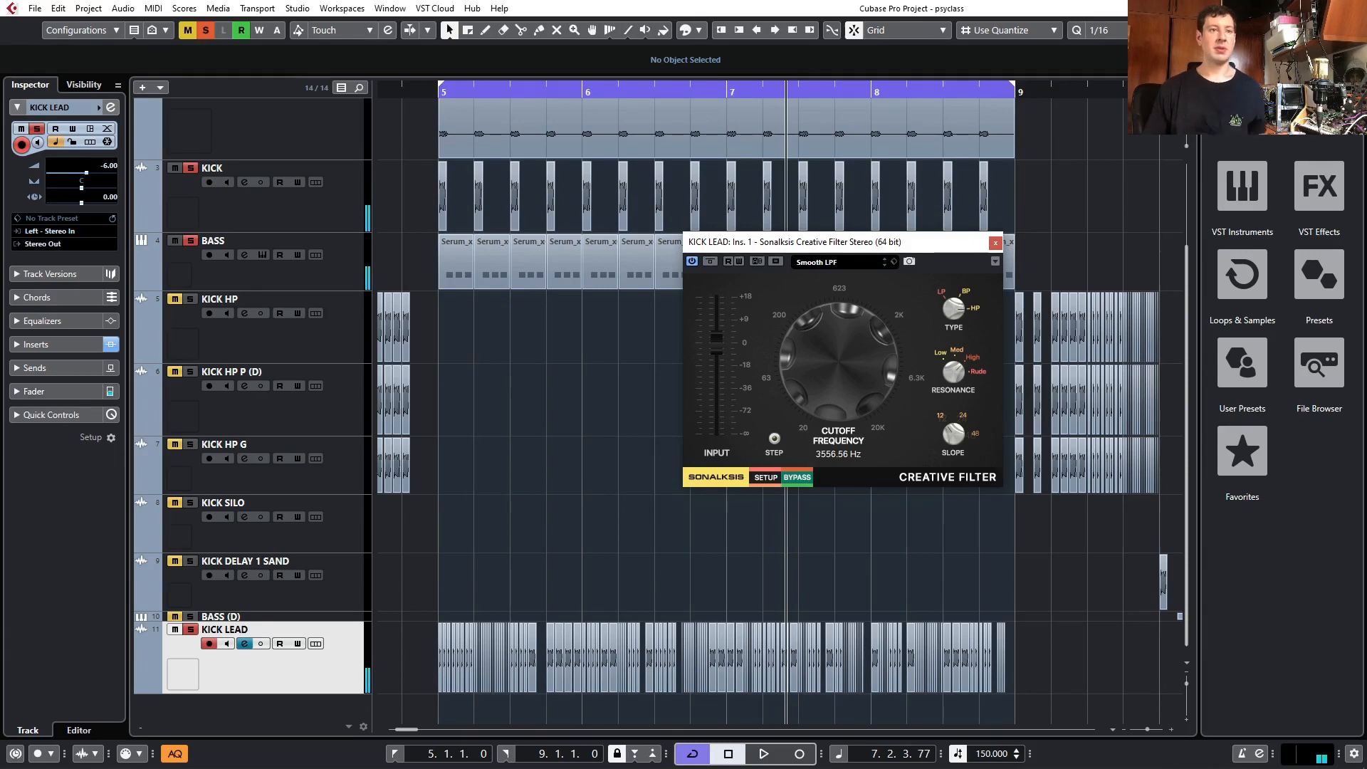
- Close KICK LEAD's Creative Filter window and show the whole arrangement
{"action": "left_click", "coordinate": [995, 243]}
{"action": "key", "text": "g"}
{"action": "key", "text": "g"}
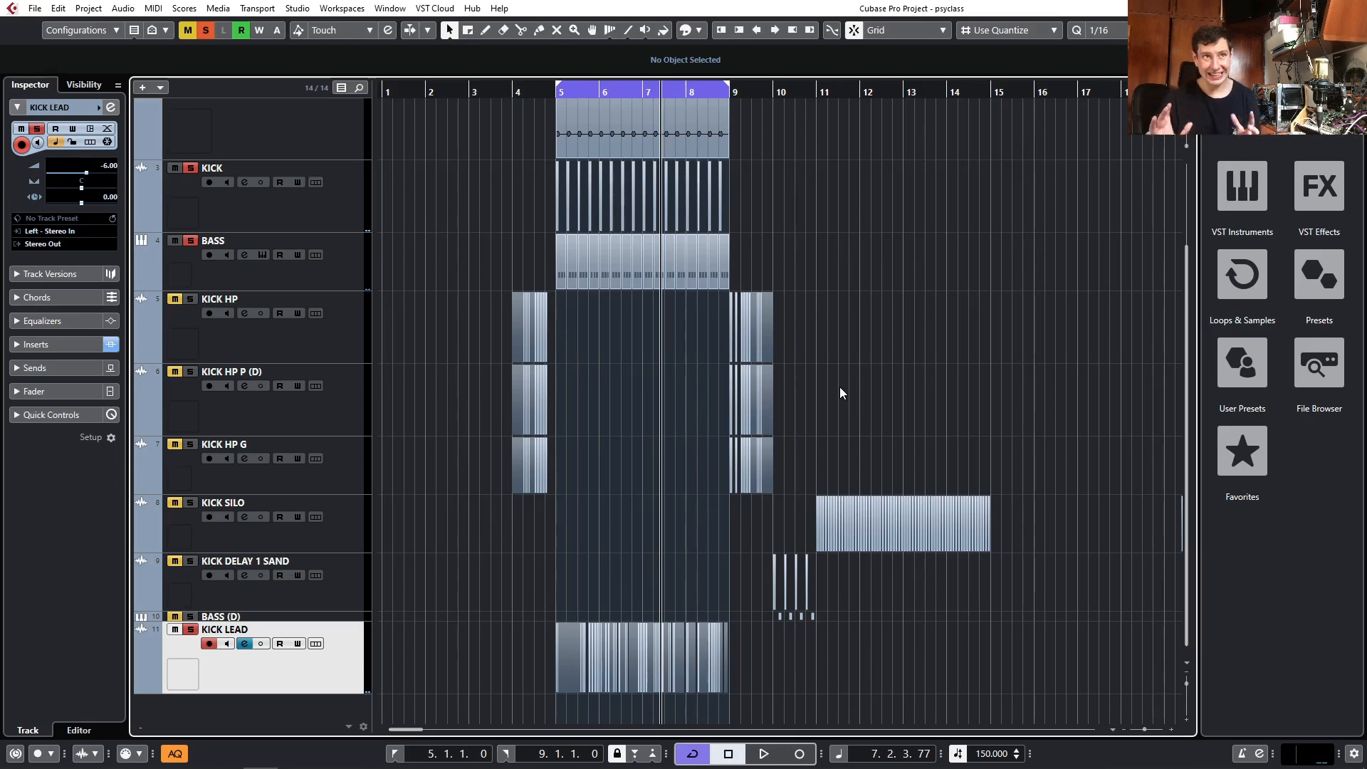
- Select the KB group track and mute the KICK-02 event on the sandman high track
{"action": "scroll", "coordinate": [789, 399], "scroll_direction": "up", "scroll_amount": 3}
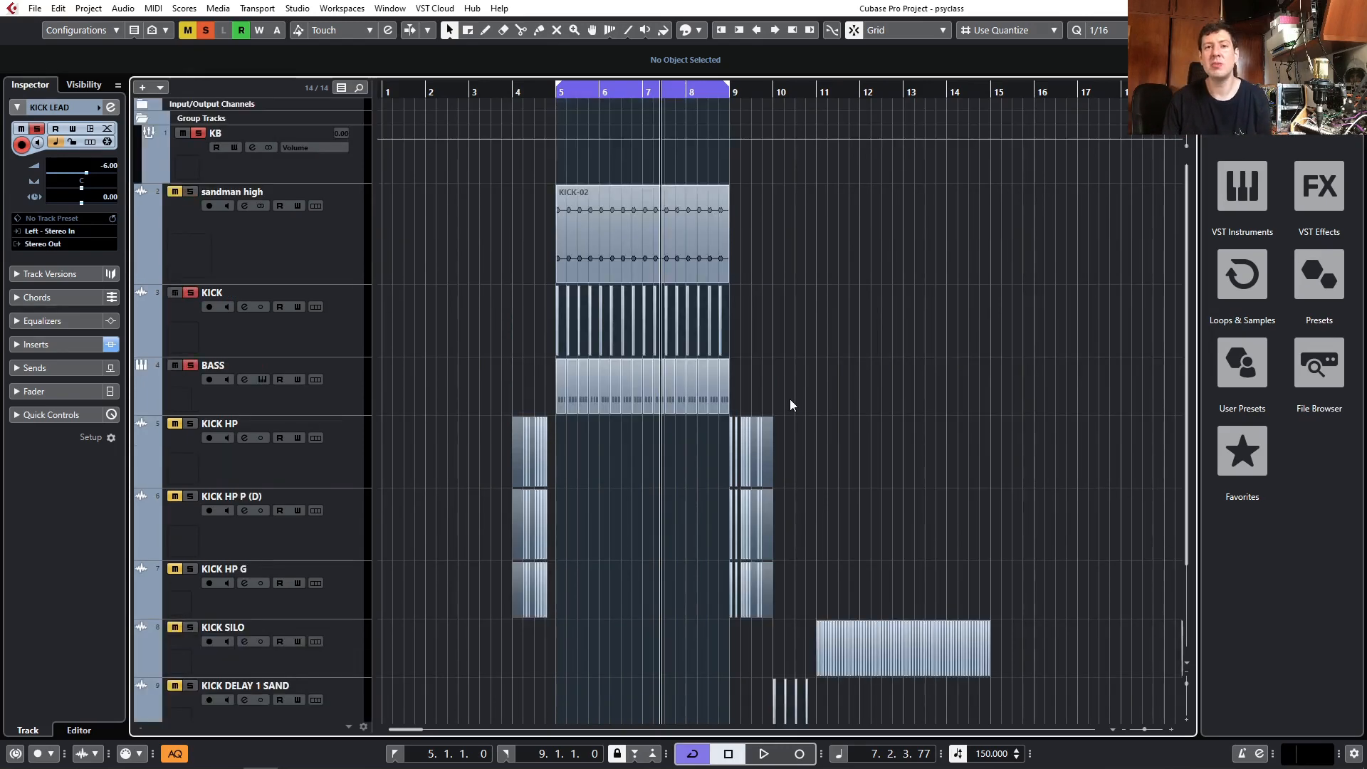
{"action": "scroll", "coordinate": [406, 452], "scroll_direction": "down", "scroll_amount": 3}
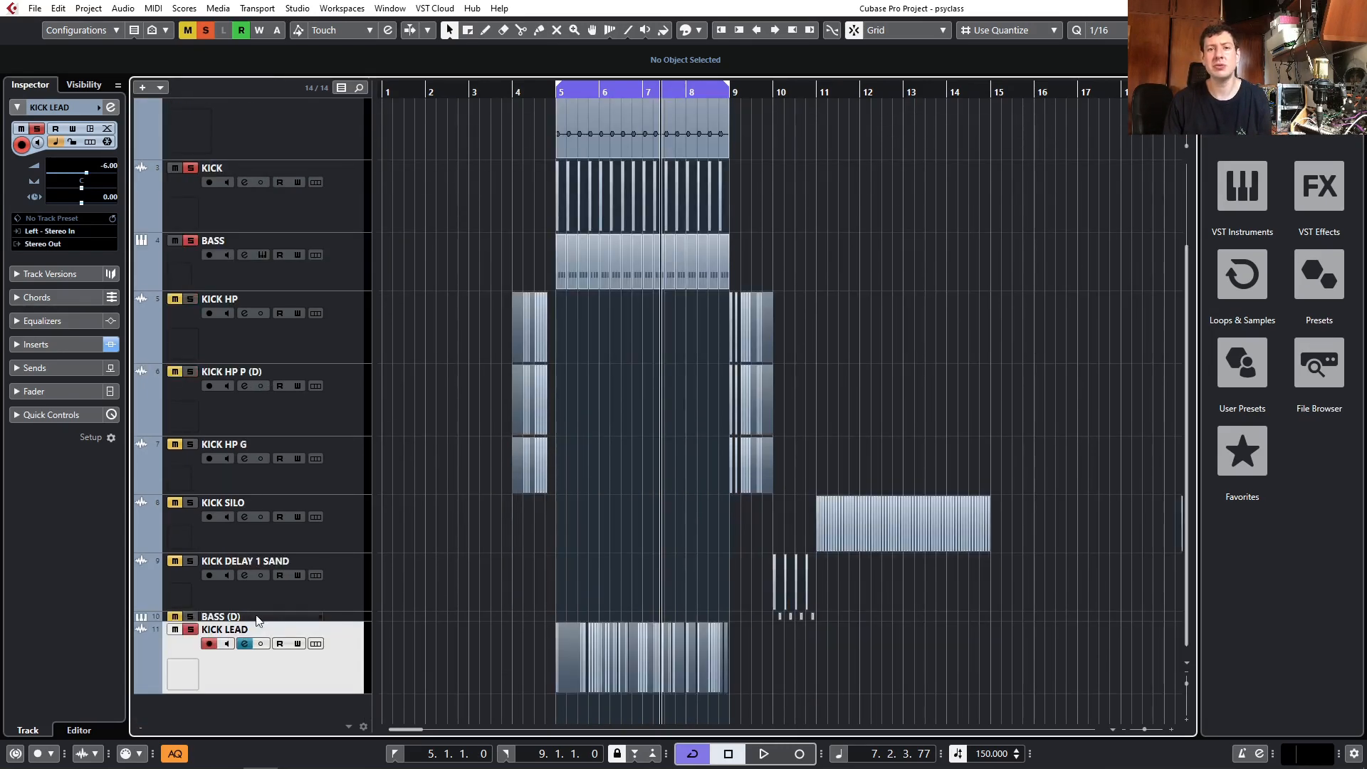
{"action": "scroll", "coordinate": [213, 584], "scroll_direction": "up", "scroll_amount": 3}
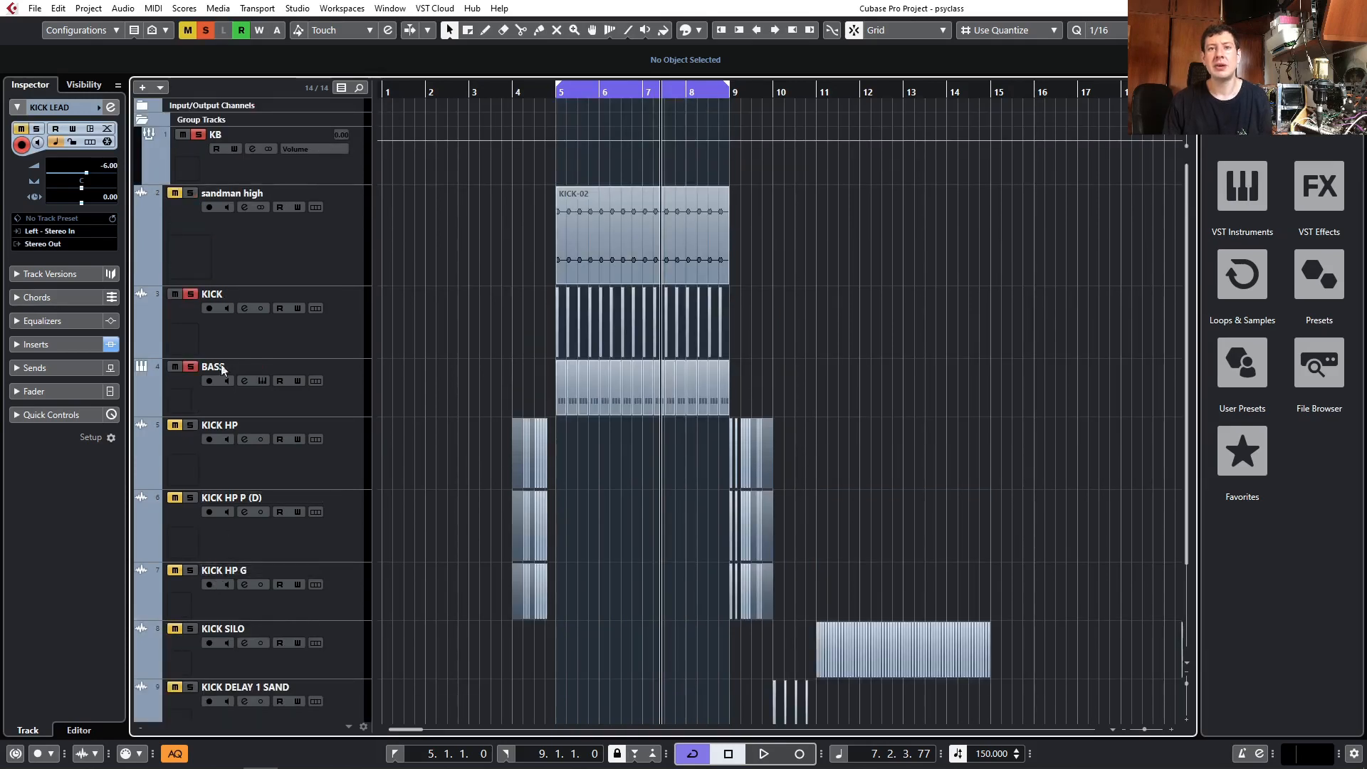
{"action": "left_click", "coordinate": [211, 176]}
{"action": "left_click", "coordinate": [647, 262]}
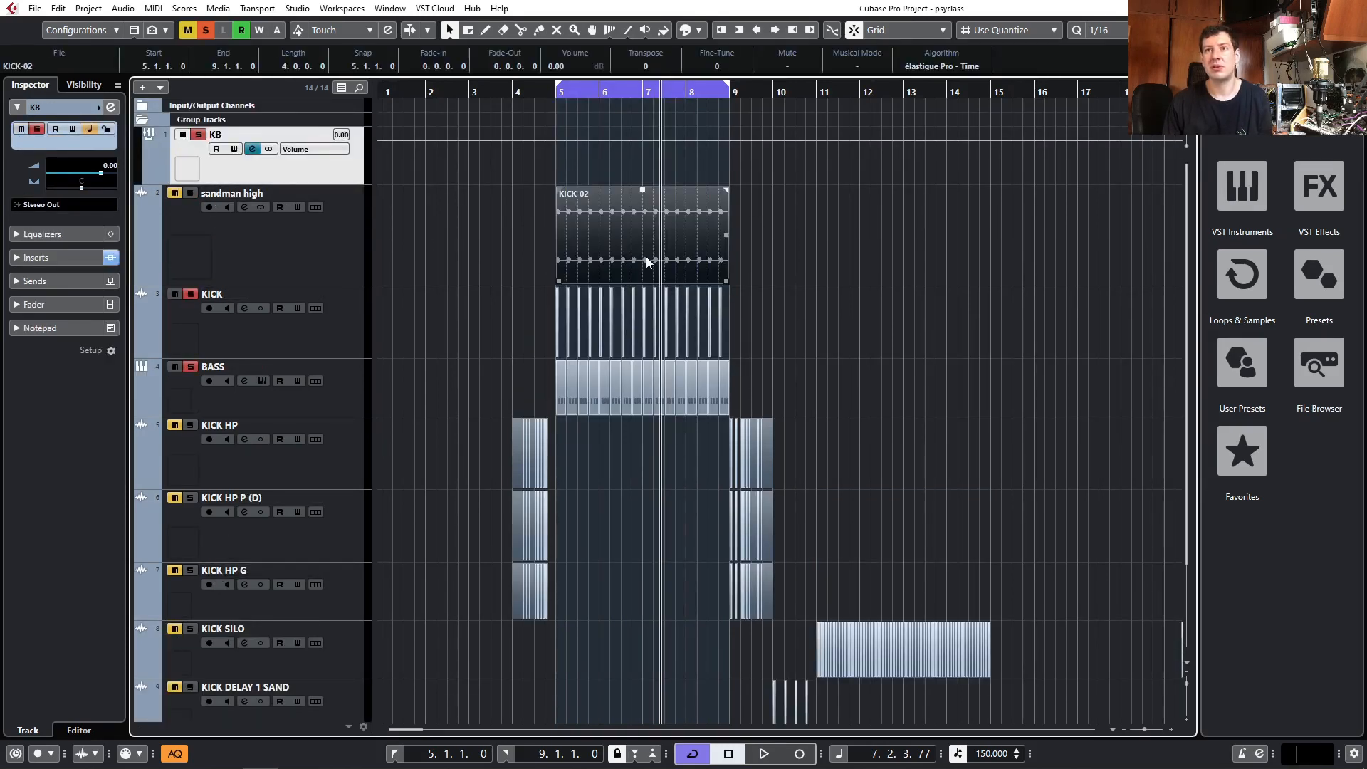
{"action": "key", "text": "7"}
{"action": "left_click", "coordinate": [646, 258]}
{"action": "left_click_drag", "start_coordinate": [785, 307], "coordinate": [493, 397]}
{"action": "left_click", "coordinate": [767, 342]}
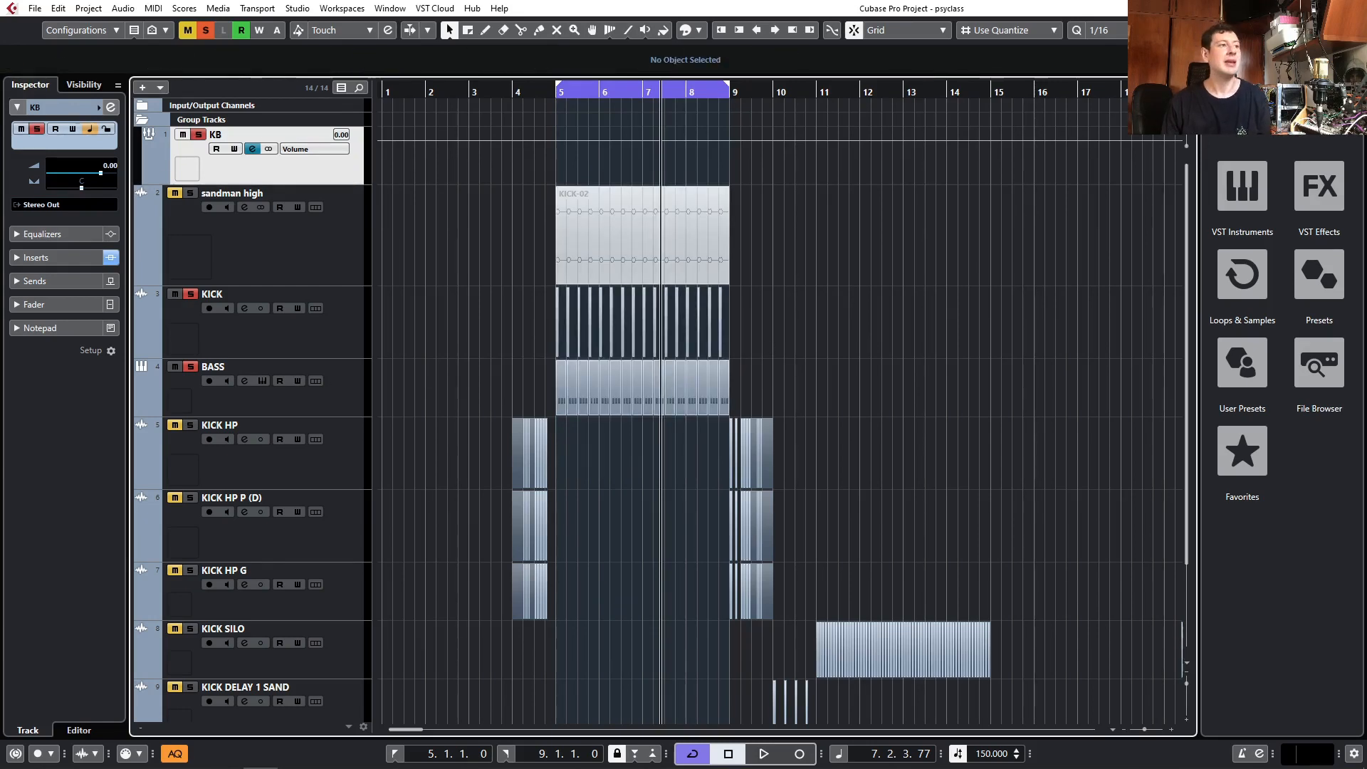
- Open KB's Creative Filter insert and sweep its cutoff during loop playback, ending at about 20000 Hz
{"action": "left_click_drag", "start_coordinate": [1366, 213], "coordinate": [955, 121]}
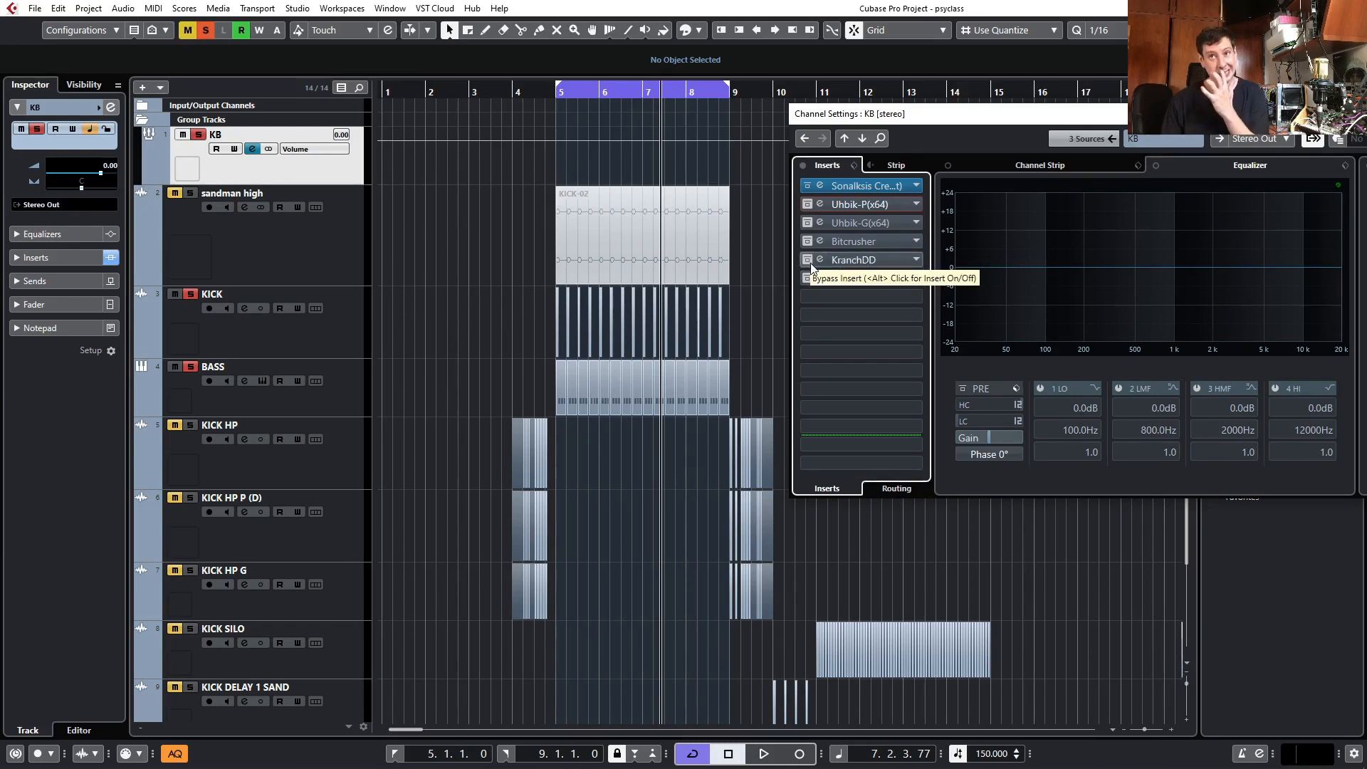
{"action": "left_click", "coordinate": [856, 185]}
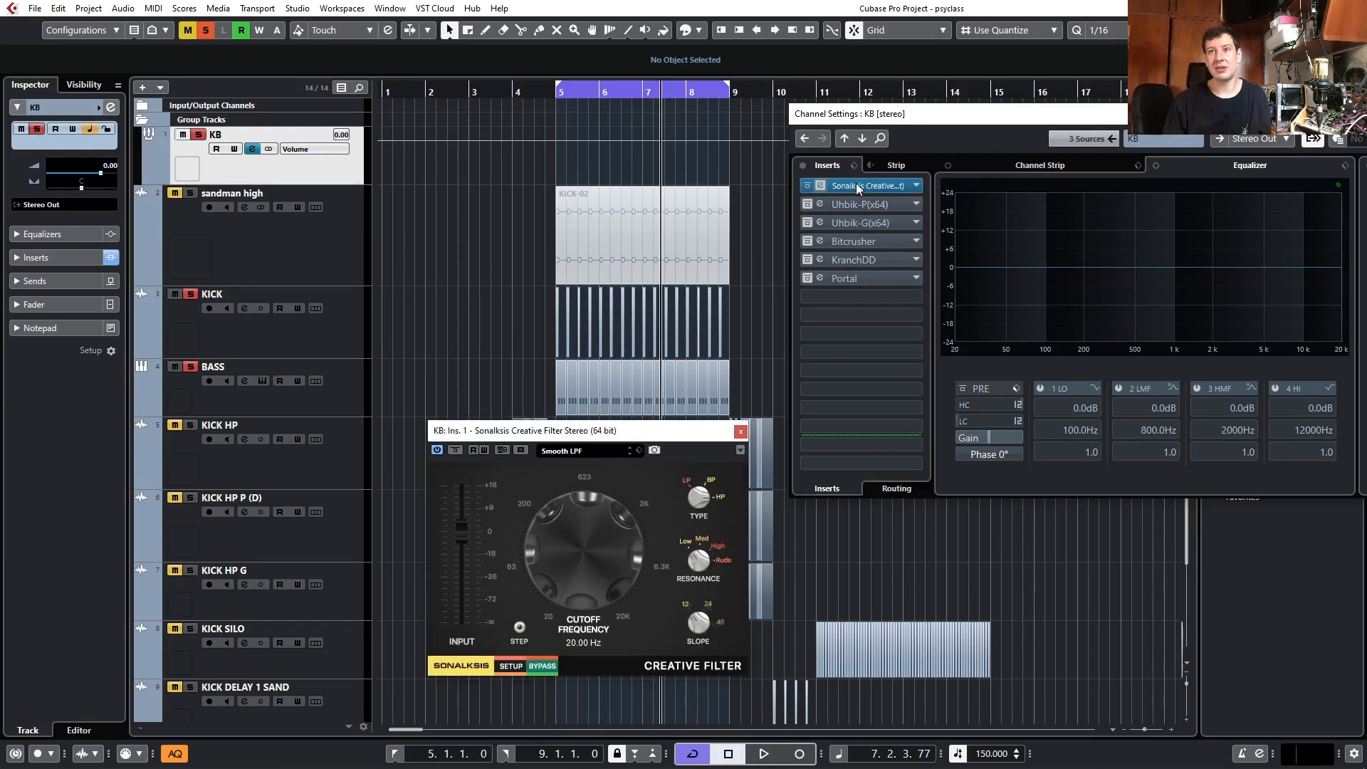
{"action": "left_click_drag", "start_coordinate": [533, 439], "coordinate": [314, 380]}
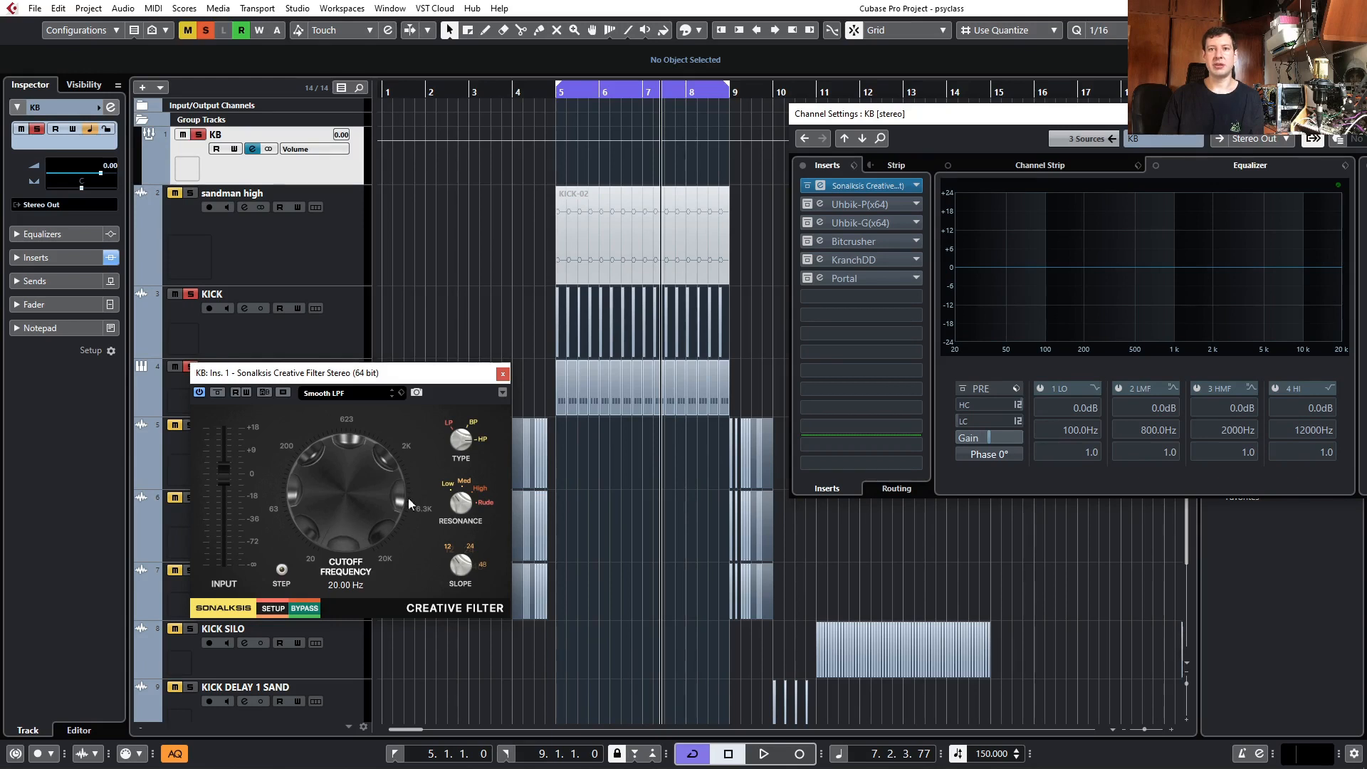
{"action": "key", "text": "space"}
{"action": "left_click_drag", "start_coordinate": [372, 501], "coordinate": [377, 582]}
{"action": "left_click_drag", "start_coordinate": [349, 510], "coordinate": [416, 317]}
{"action": "key", "text": "space"}
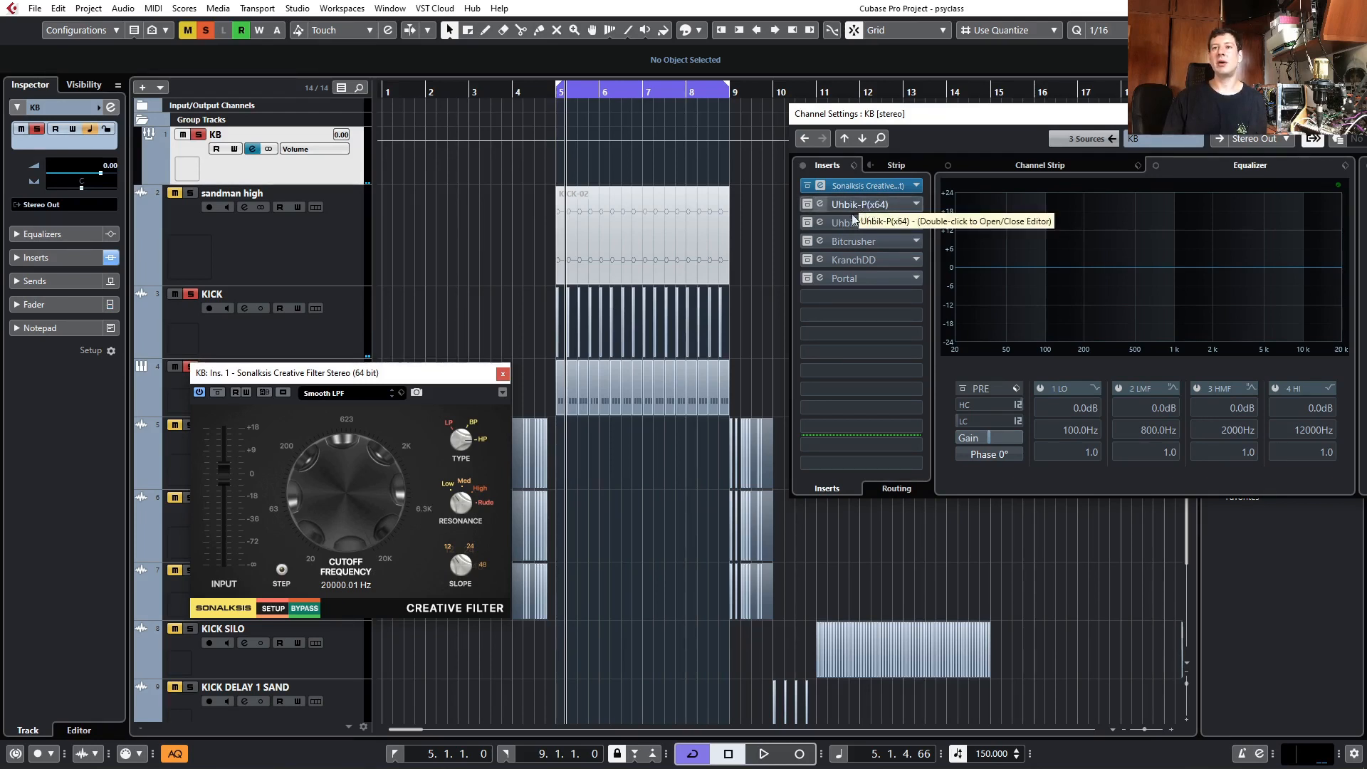
- Enable KB's Uhbik-P phaser and play the loop while varying its depth, spectrum frequency and times
{"action": "left_click", "coordinate": [806, 205]}
{"action": "key", "text": "space"}
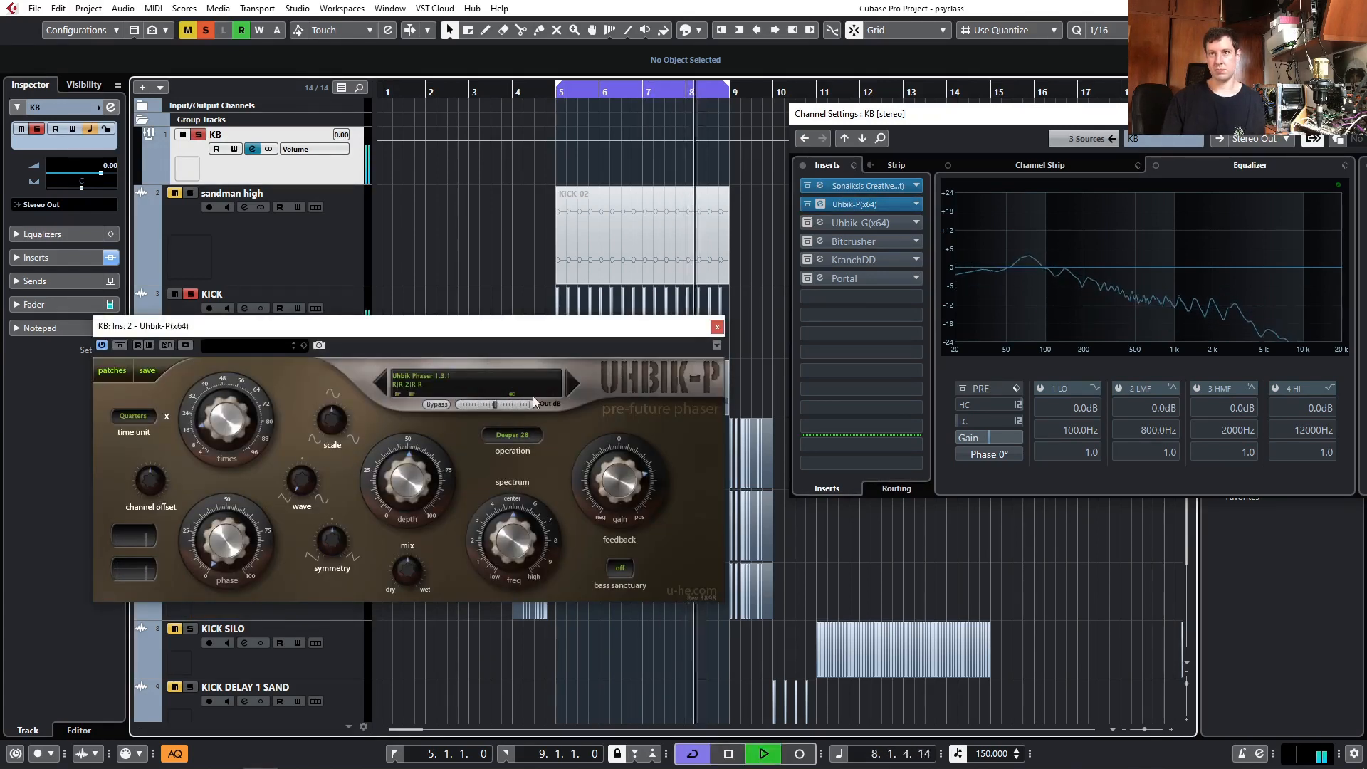
{"action": "left_click_drag", "start_coordinate": [403, 517], "coordinate": [413, 552]}
{"action": "mouse_move", "coordinate": [514, 542]}
{"action": "left_mouse_down"}
{"action": "mouse_move", "coordinate": [527, 481]}
{"action": "mouse_move", "coordinate": [515, 566]}
{"action": "left_mouse_up"}
{"action": "left_click_drag", "start_coordinate": [405, 497], "coordinate": [400, 459]}
{"action": "left_click_drag", "start_coordinate": [250, 430], "coordinate": [293, 297]}
{"action": "mouse_move", "coordinate": [404, 484]}
{"action": "left_mouse_down"}
{"action": "mouse_move", "coordinate": [422, 378]}
{"action": "mouse_move", "coordinate": [404, 501]}
{"action": "left_mouse_up"}
- Vary the phaser's phase, depth and spectrum frequency, ending at spectrum 45, stop playback, and close and bypass Uhbik-P
{"action": "left_click_drag", "start_coordinate": [214, 544], "coordinate": [275, 377]}
{"action": "left_click_drag", "start_coordinate": [404, 481], "coordinate": [442, 357]}
{"action": "left_click_drag", "start_coordinate": [513, 539], "coordinate": [530, 503]}
{"action": "left_click_drag", "start_coordinate": [398, 463], "coordinate": [407, 571]}
{"action": "left_click_drag", "start_coordinate": [489, 548], "coordinate": [547, 503]}
{"action": "key", "text": "space"}
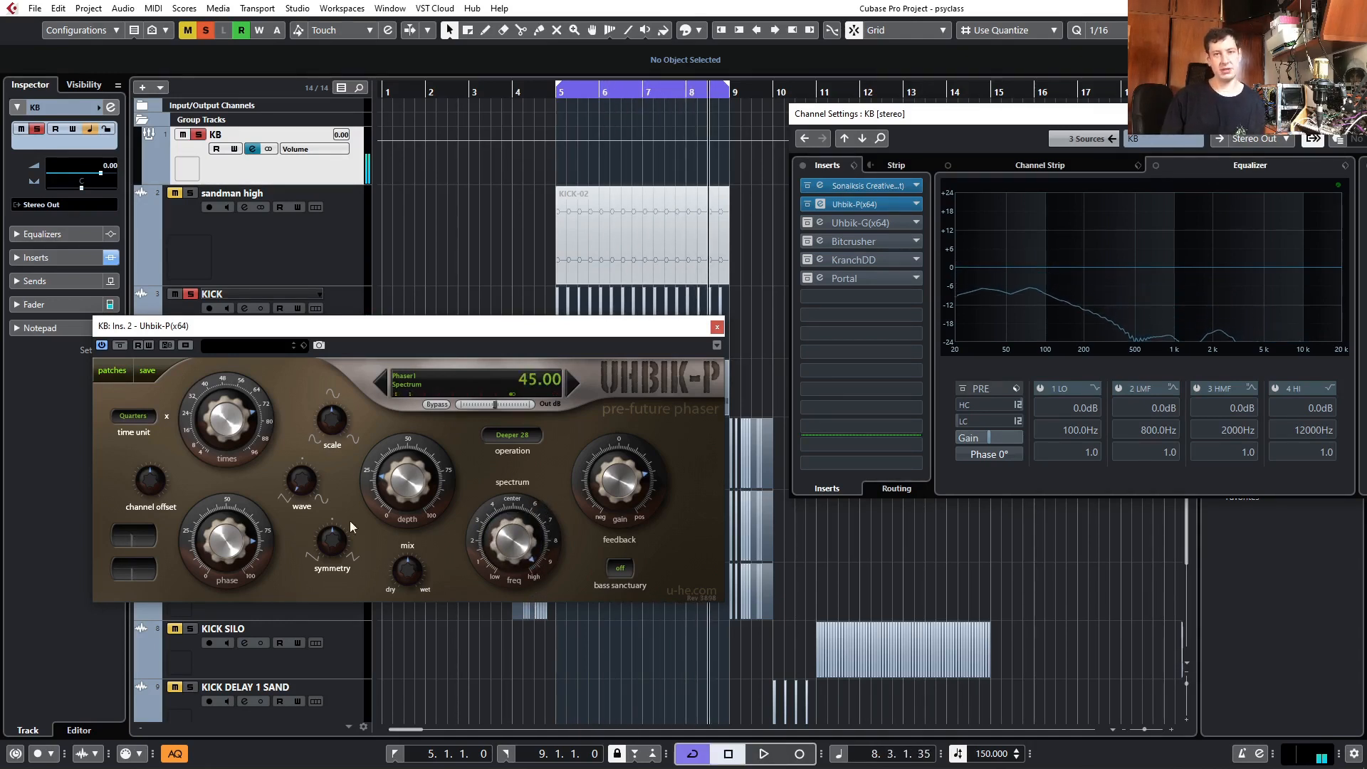
{"action": "left_click", "coordinate": [717, 328]}
{"action": "left_click", "coordinate": [809, 205]}
- Enable and open KB's Uhbik-G insert, and audition the loop with its semitone transposed to -1
{"action": "left_click", "coordinate": [809, 223]}
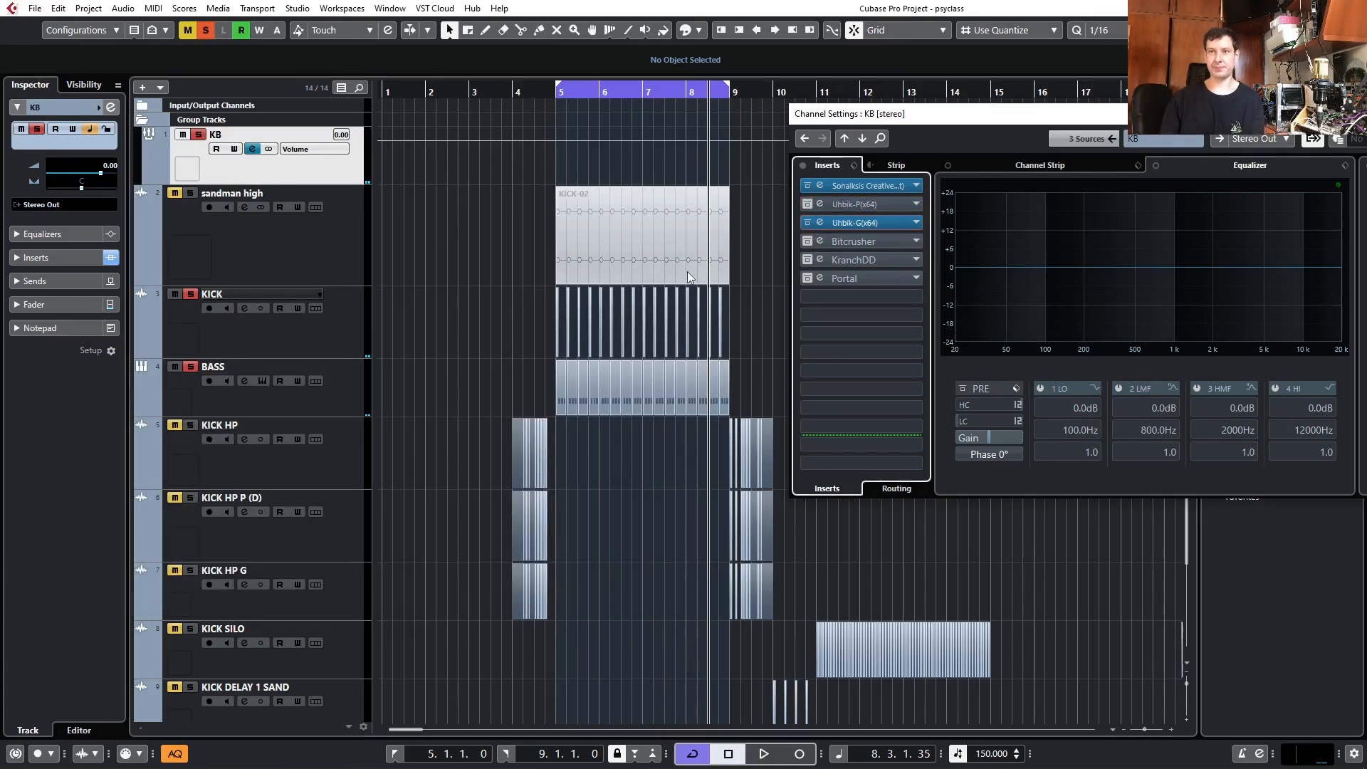
{"action": "left_click", "coordinate": [861, 223]}
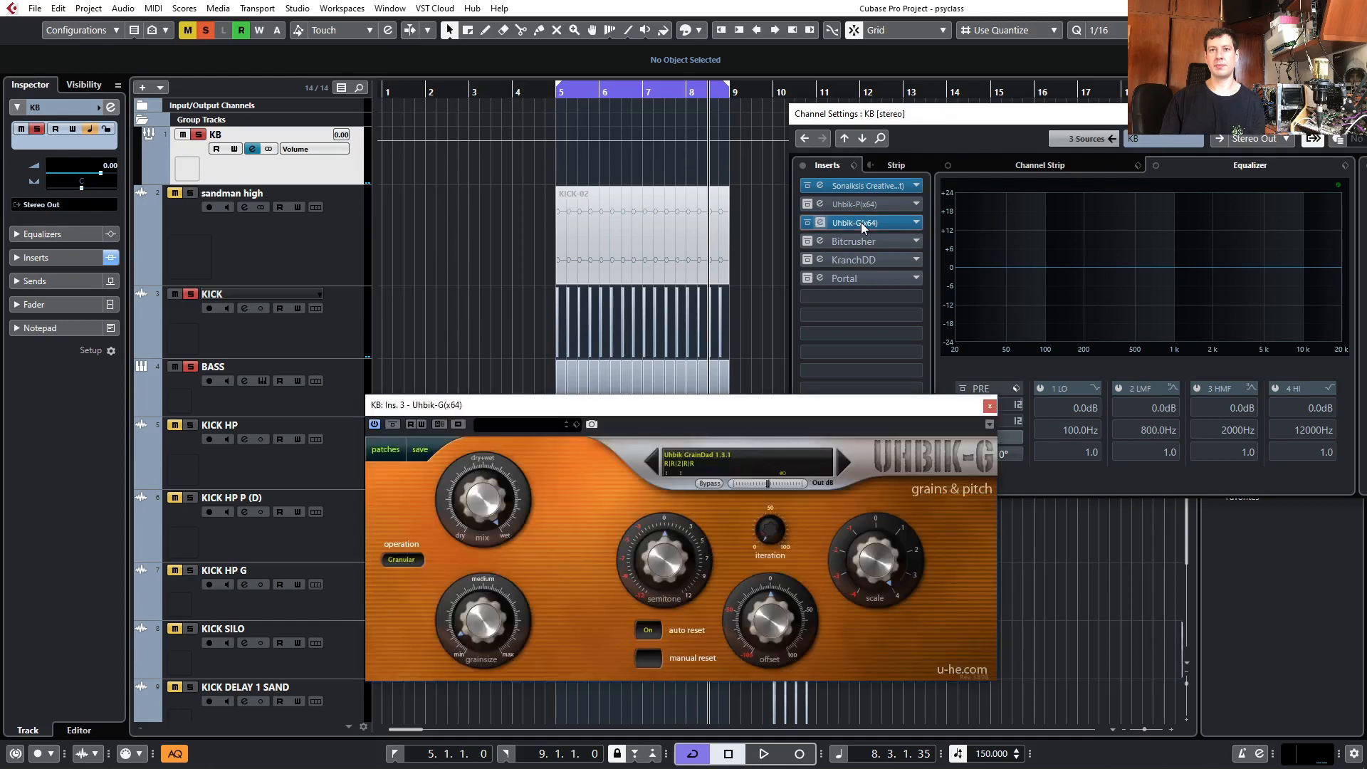
{"action": "left_click_drag", "start_coordinate": [656, 408], "coordinate": [649, 448]}
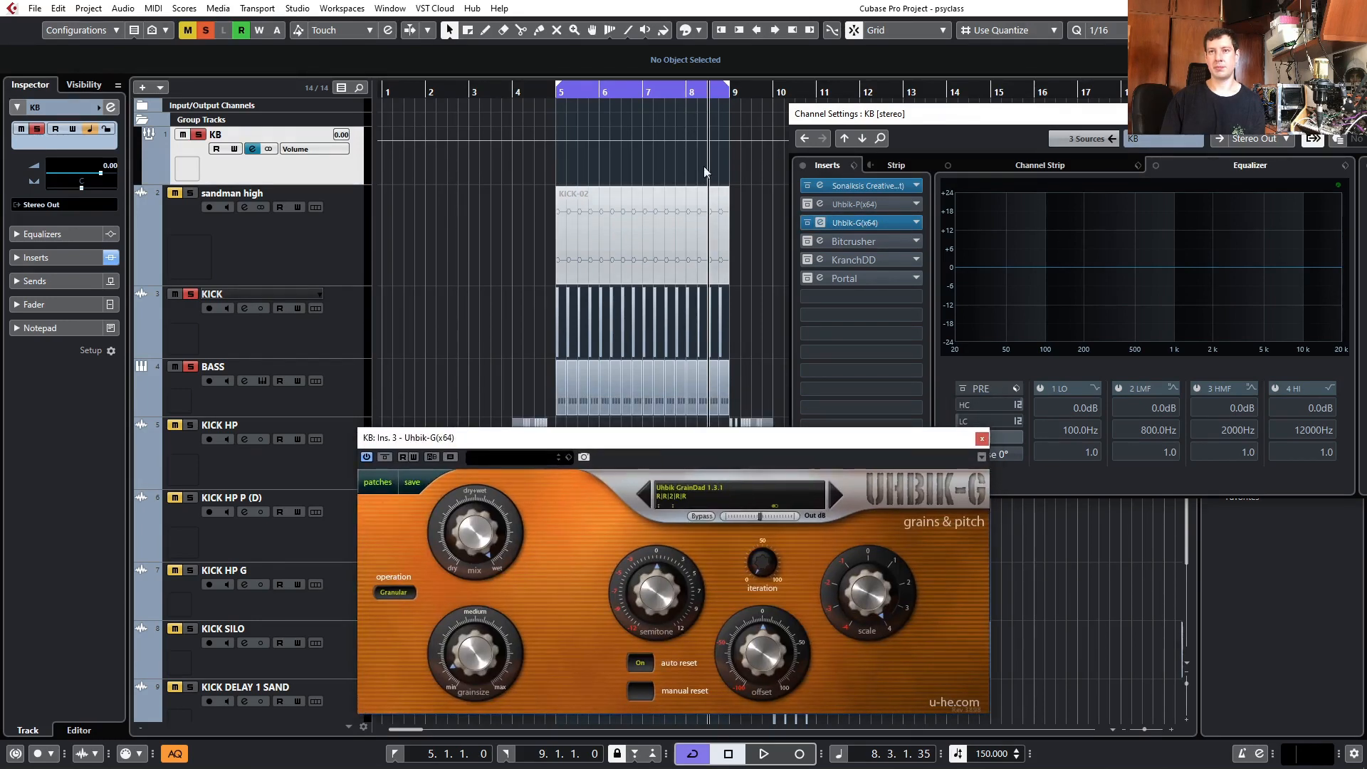
{"action": "key", "text": "space"}
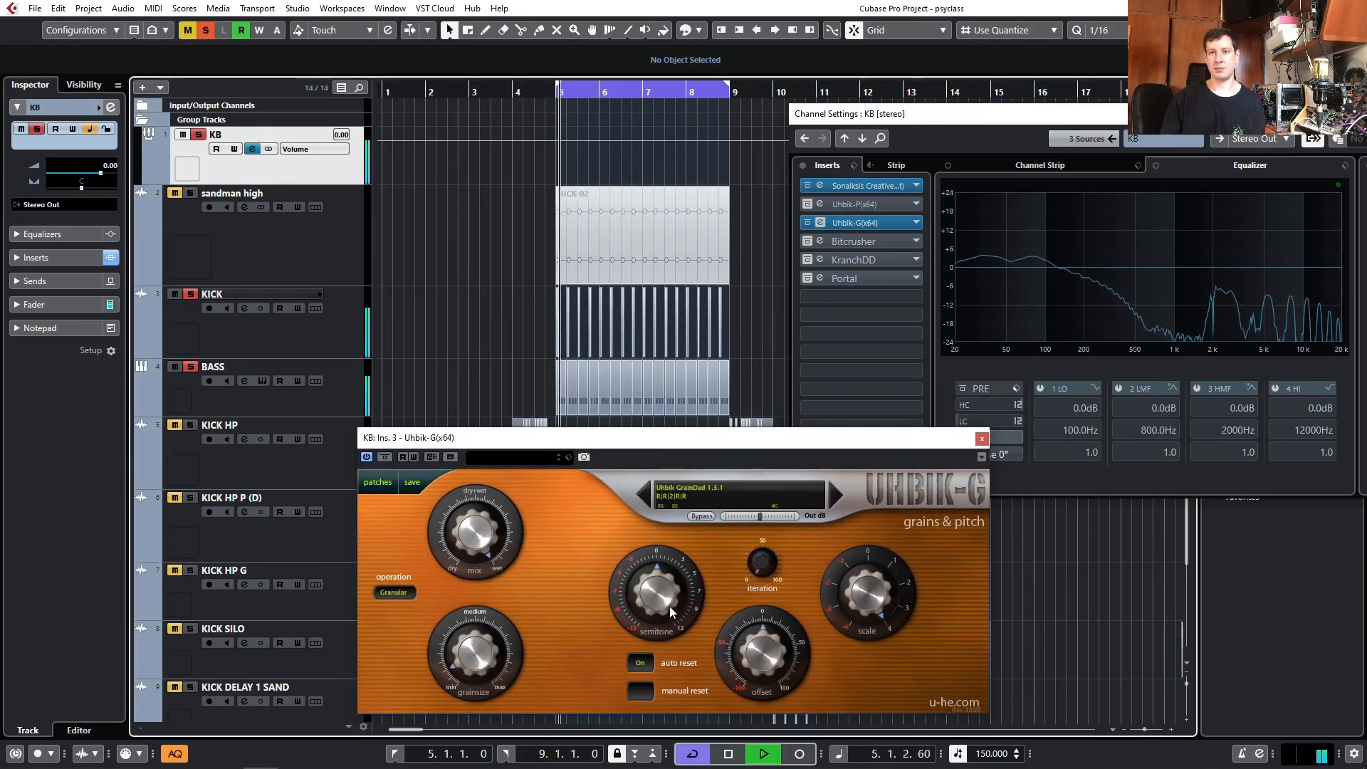
{"action": "mouse_move", "coordinate": [648, 615]}
{"action": "left_mouse_down"}
{"action": "mouse_move", "coordinate": [656, 682]}
{"action": "mouse_move", "coordinate": [668, 543]}
{"action": "mouse_move", "coordinate": [658, 605]}
{"action": "left_mouse_up"}
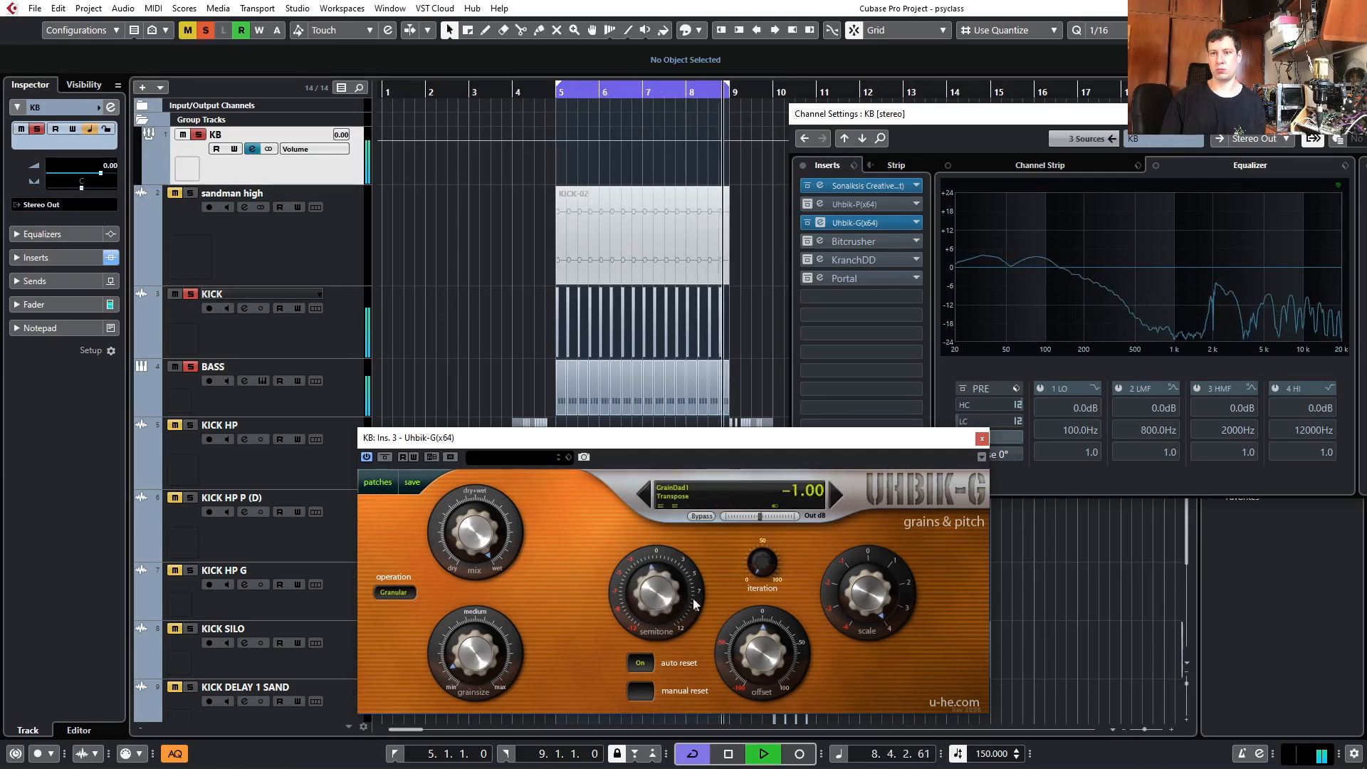
- Vary Uhbik-G's scale, semitone and grain size during playback, then stop the loop and close the plug-in
{"action": "left_click_drag", "start_coordinate": [874, 604], "coordinate": [850, 680]}
{"action": "left_click_drag", "start_coordinate": [656, 601], "coordinate": [655, 651]}
{"action": "left_click_drag", "start_coordinate": [472, 648], "coordinate": [467, 591]}
{"action": "left_click_drag", "start_coordinate": [663, 633], "coordinate": [689, 499]}
{"action": "mouse_move", "coordinate": [861, 603]}
{"action": "left_mouse_down"}
{"action": "mouse_move", "coordinate": [861, 586]}
{"action": "mouse_move", "coordinate": [858, 617]}
{"action": "left_mouse_up"}
{"action": "left_click_drag", "start_coordinate": [659, 604], "coordinate": [665, 645]}
{"action": "mouse_move", "coordinate": [475, 668]}
{"action": "left_mouse_down"}
{"action": "mouse_move", "coordinate": [479, 637]}
{"action": "mouse_move", "coordinate": [489, 712]}
{"action": "mouse_move", "coordinate": [495, 664]}
{"action": "left_mouse_up"}
{"action": "left_click_drag", "start_coordinate": [668, 610], "coordinate": [664, 671]}
{"action": "left_click_drag", "start_coordinate": [530, 682], "coordinate": [522, 613]}
{"action": "left_click_drag", "start_coordinate": [639, 601], "coordinate": [664, 456]}
{"action": "key", "text": "space"}
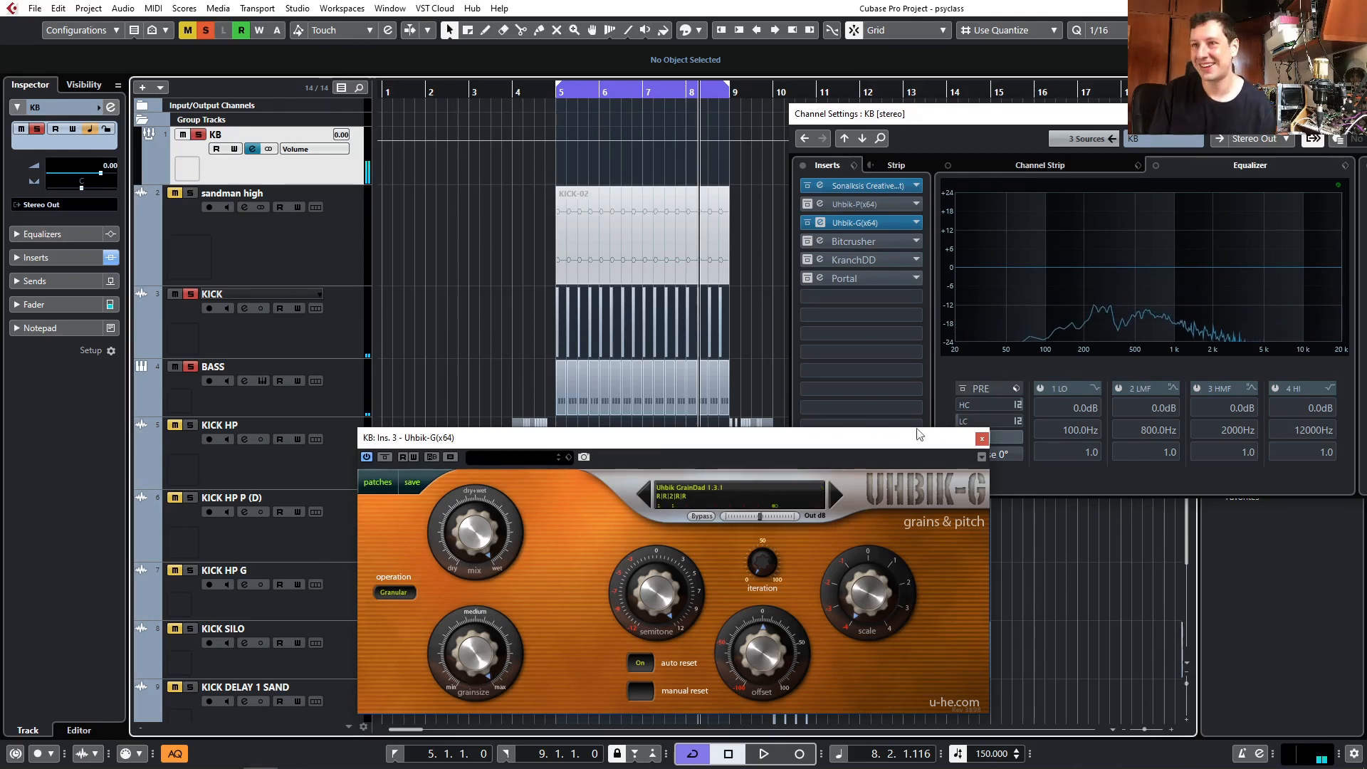
{"action": "left_click", "coordinate": [980, 440]}
- Enable Bitcrusher on KB, audition the loop while trying its sample divider, and close the plug-in
{"action": "left_click", "coordinate": [817, 242]}
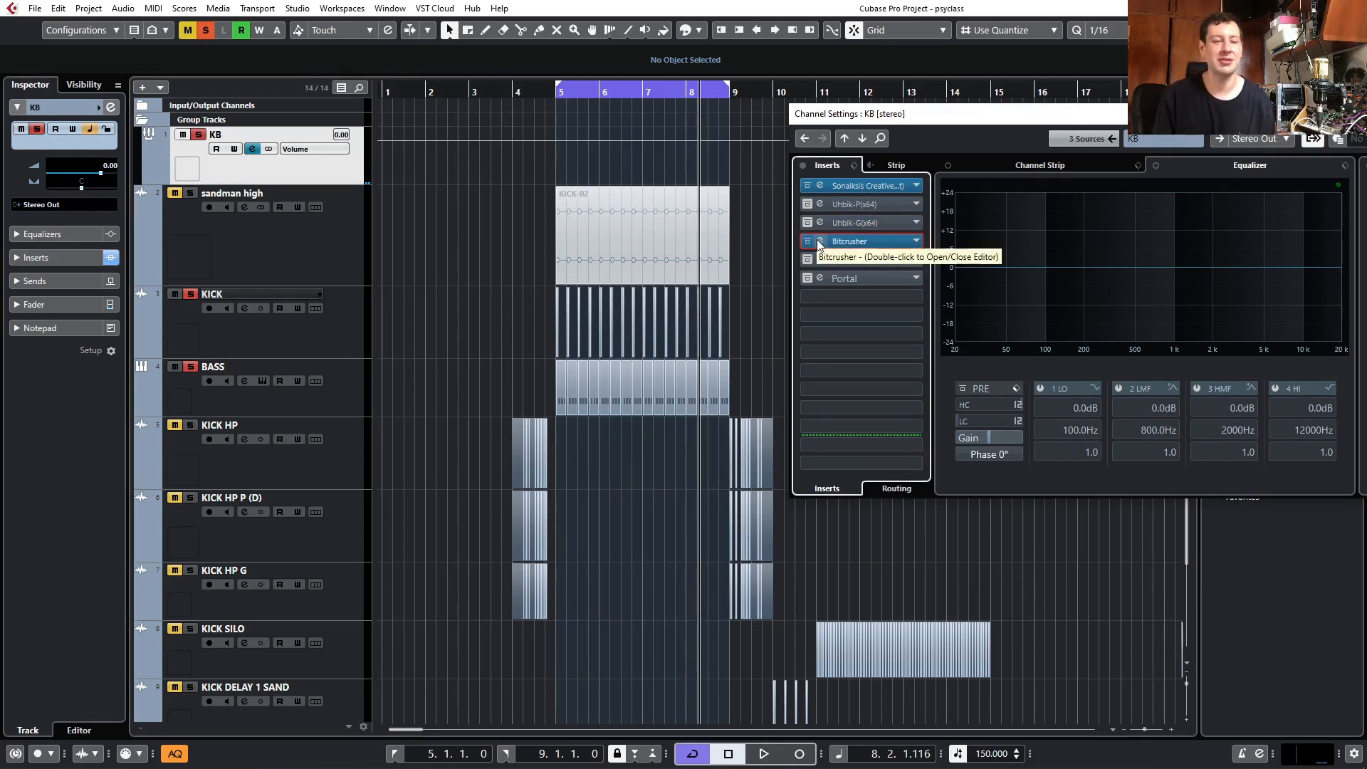
{"action": "left_click", "coordinate": [819, 242]}
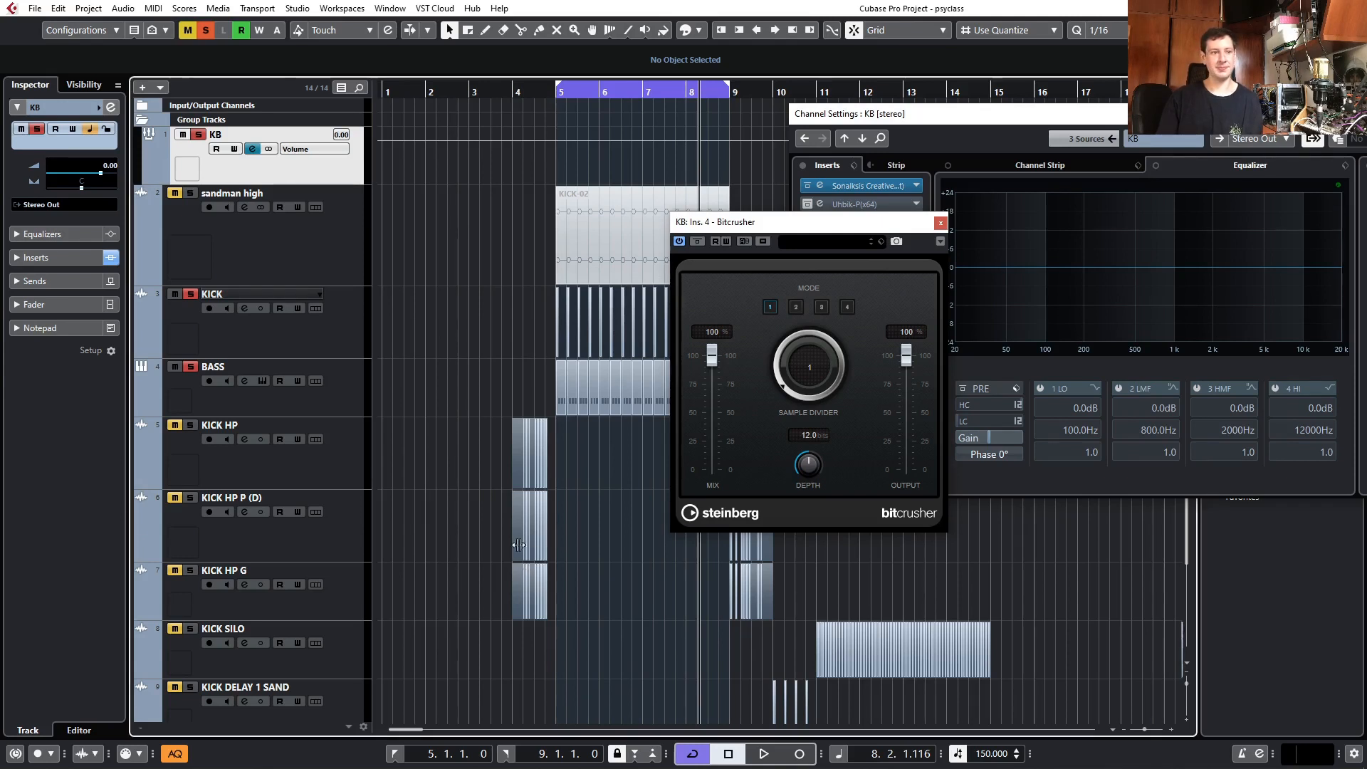
{"action": "key", "text": "space"}
{"action": "mouse_move", "coordinate": [798, 397]}
{"action": "left_mouse_down"}
{"action": "mouse_move", "coordinate": [855, 275]}
{"action": "mouse_move", "coordinate": [823, 395]}
{"action": "left_mouse_up"}
{"action": "key", "text": "space"}
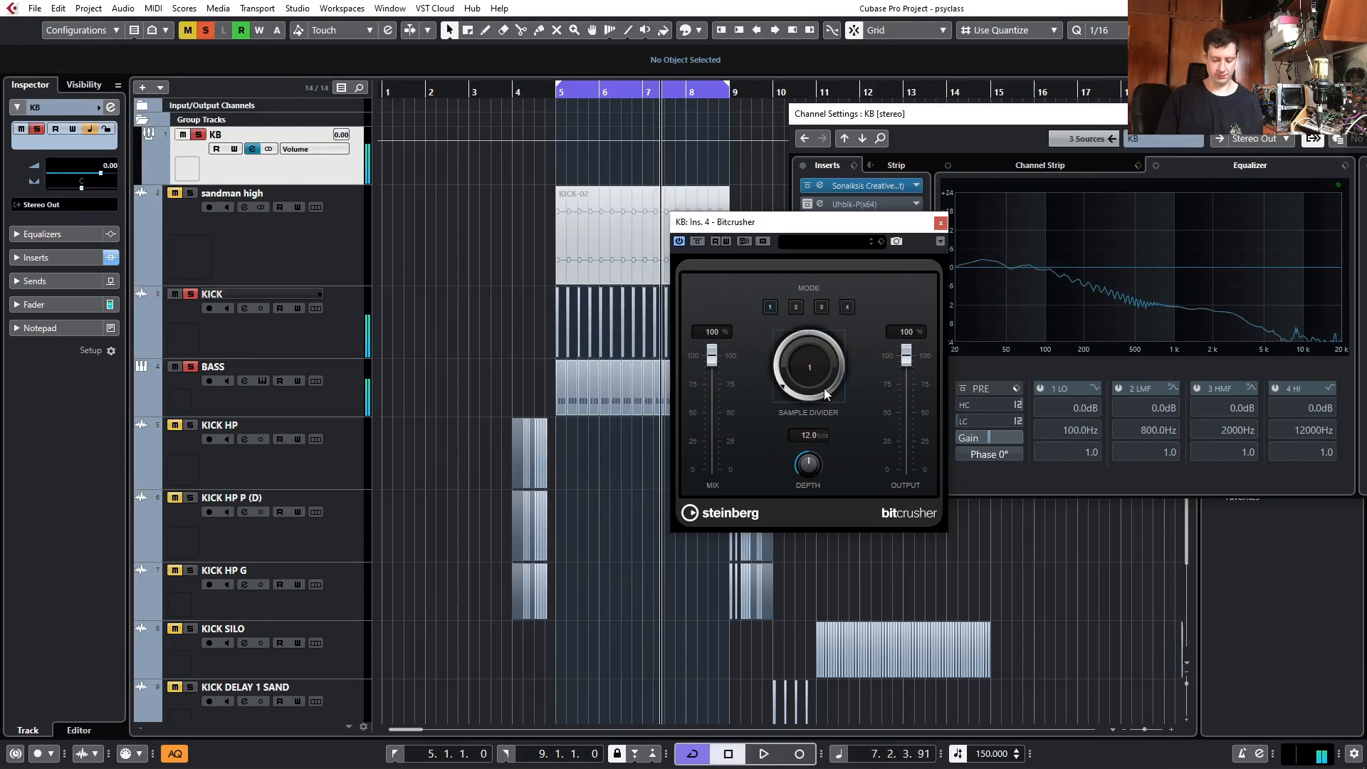
{"action": "left_click", "coordinate": [941, 223]}
- Enable KB's KranchDD and sweep its frequency and distortion during playback, ending with distortion at about 0.216
{"action": "left_click", "coordinate": [810, 262]}
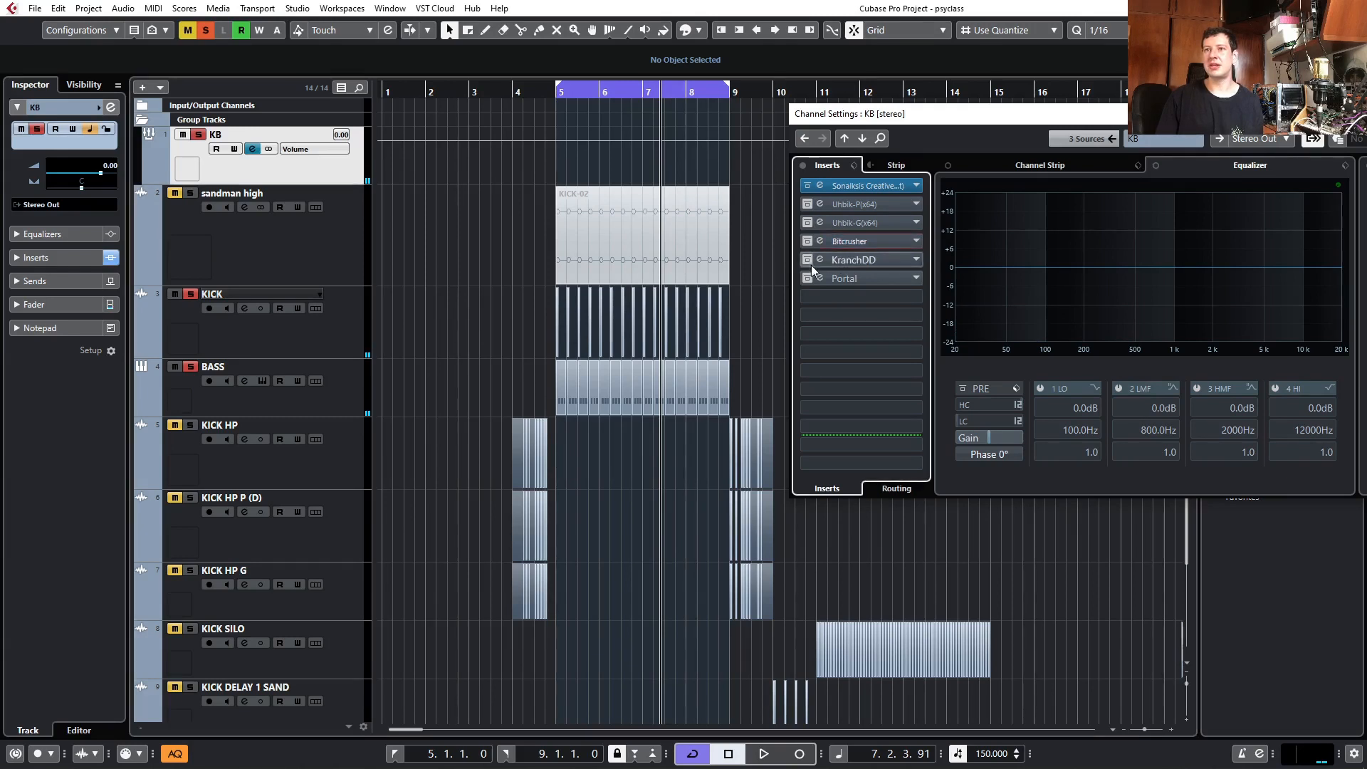
{"action": "left_click", "coordinate": [819, 262]}
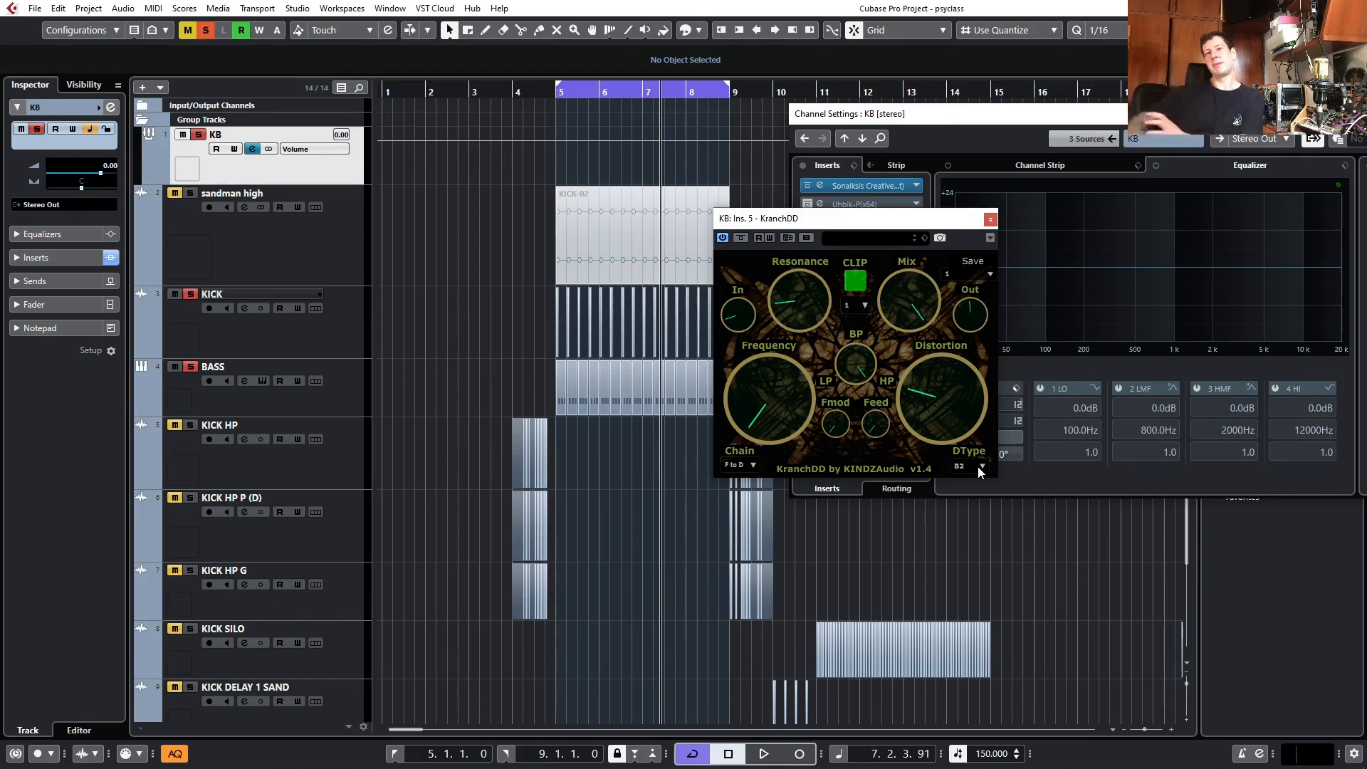
{"action": "mouse_move", "coordinate": [792, 326]}
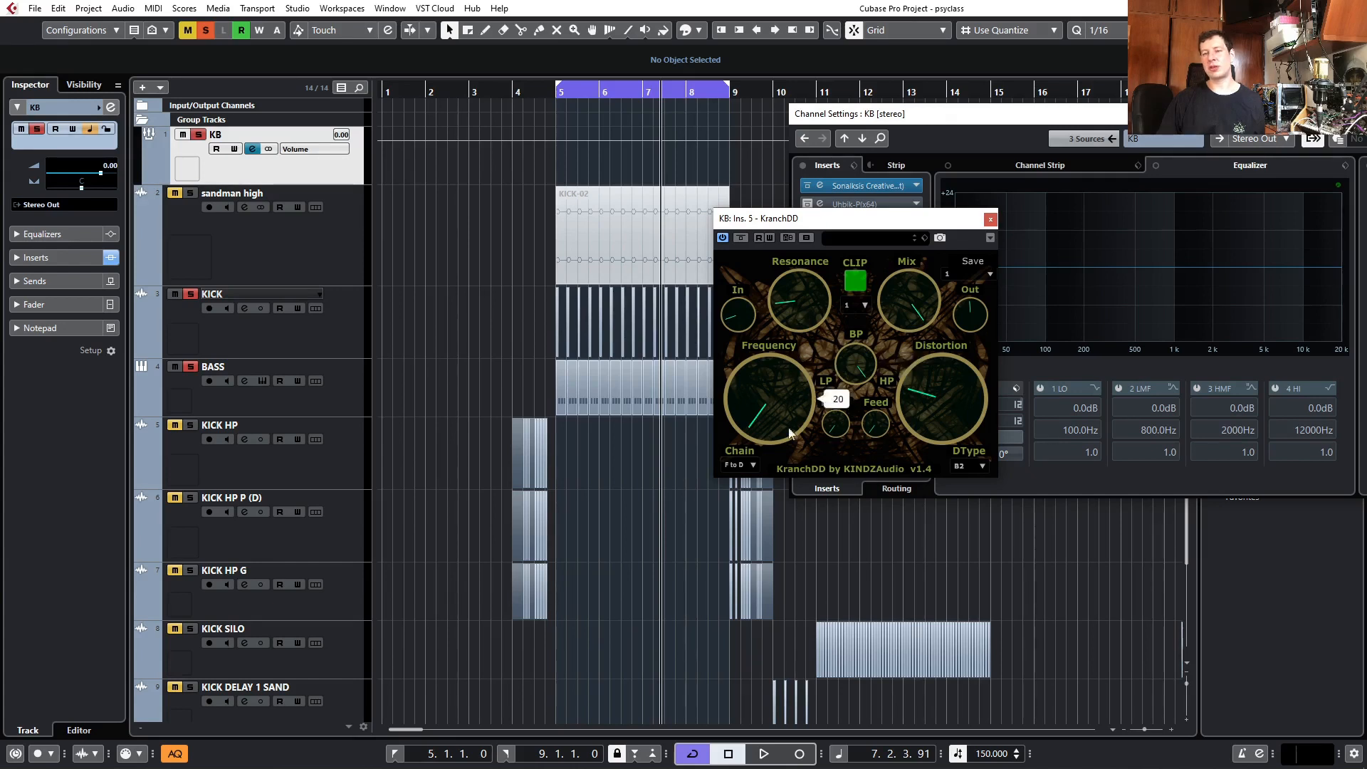
{"action": "mouse_move", "coordinate": [946, 420]}
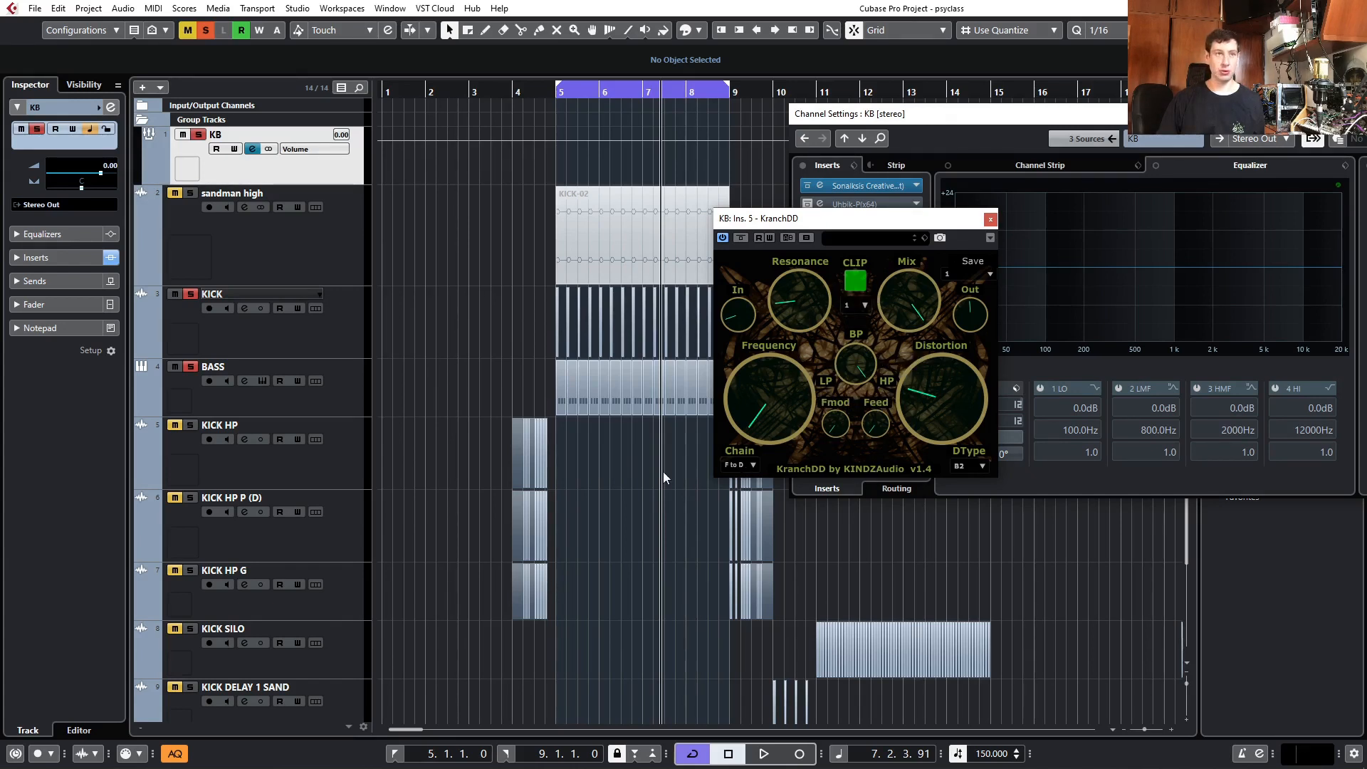
{"action": "key", "text": "space"}
{"action": "left_click_drag", "start_coordinate": [785, 430], "coordinate": [799, 378]}
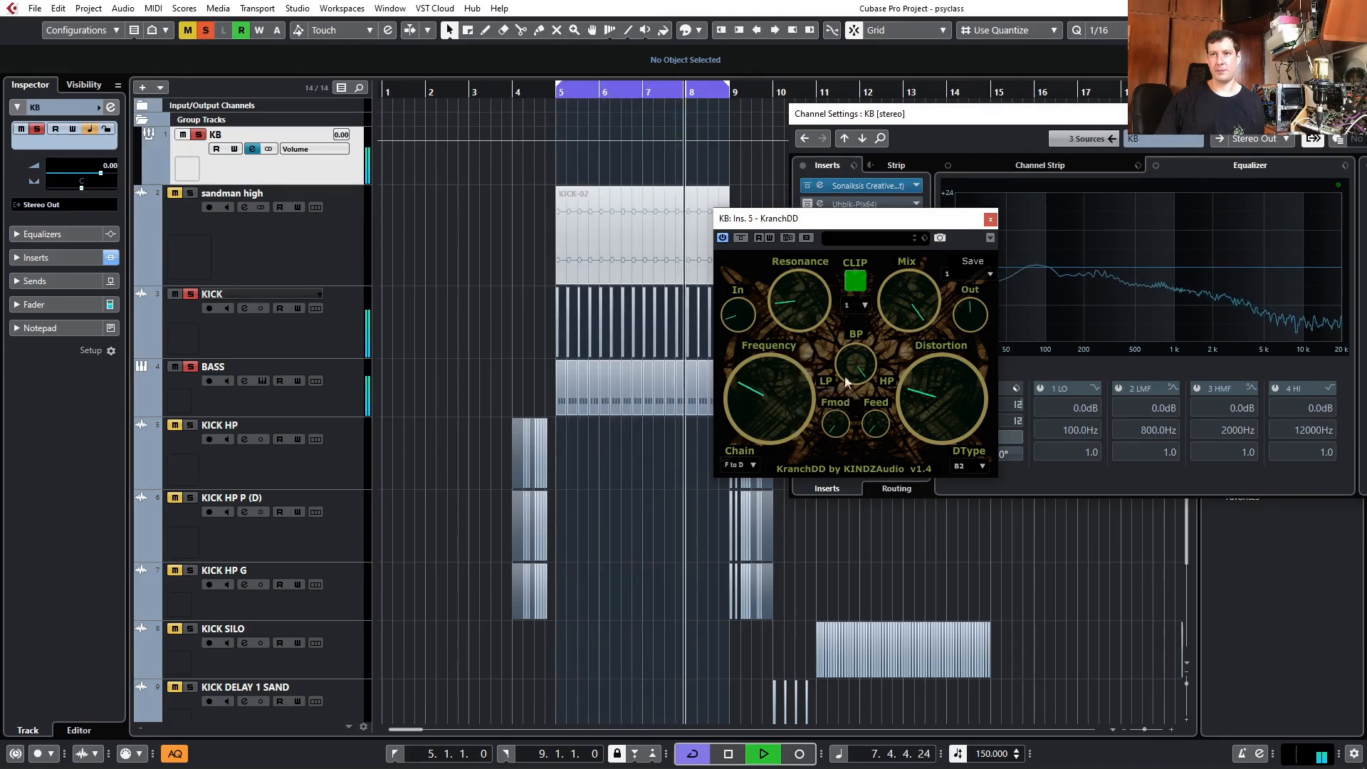
{"action": "left_click_drag", "start_coordinate": [911, 406], "coordinate": [942, 353]}
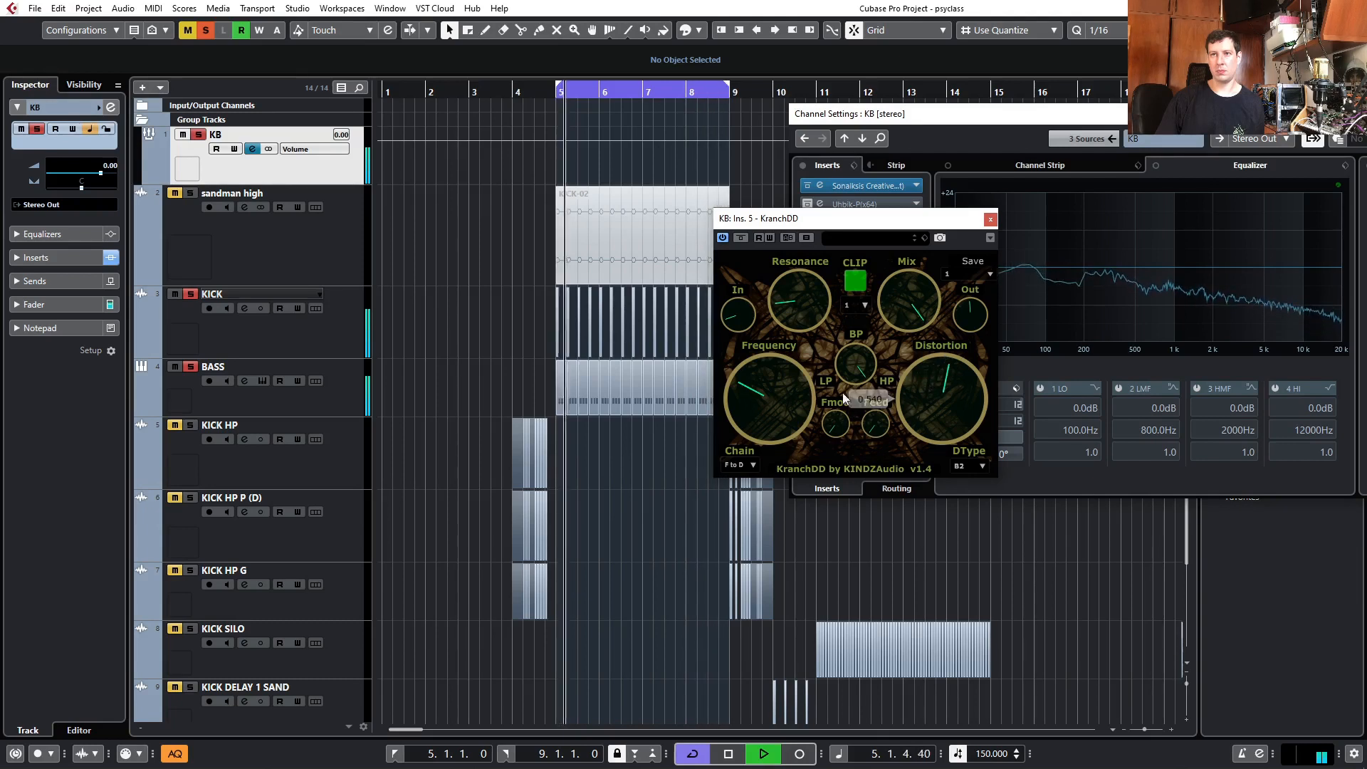
{"action": "left_click_drag", "start_coordinate": [802, 376], "coordinate": [771, 438]}
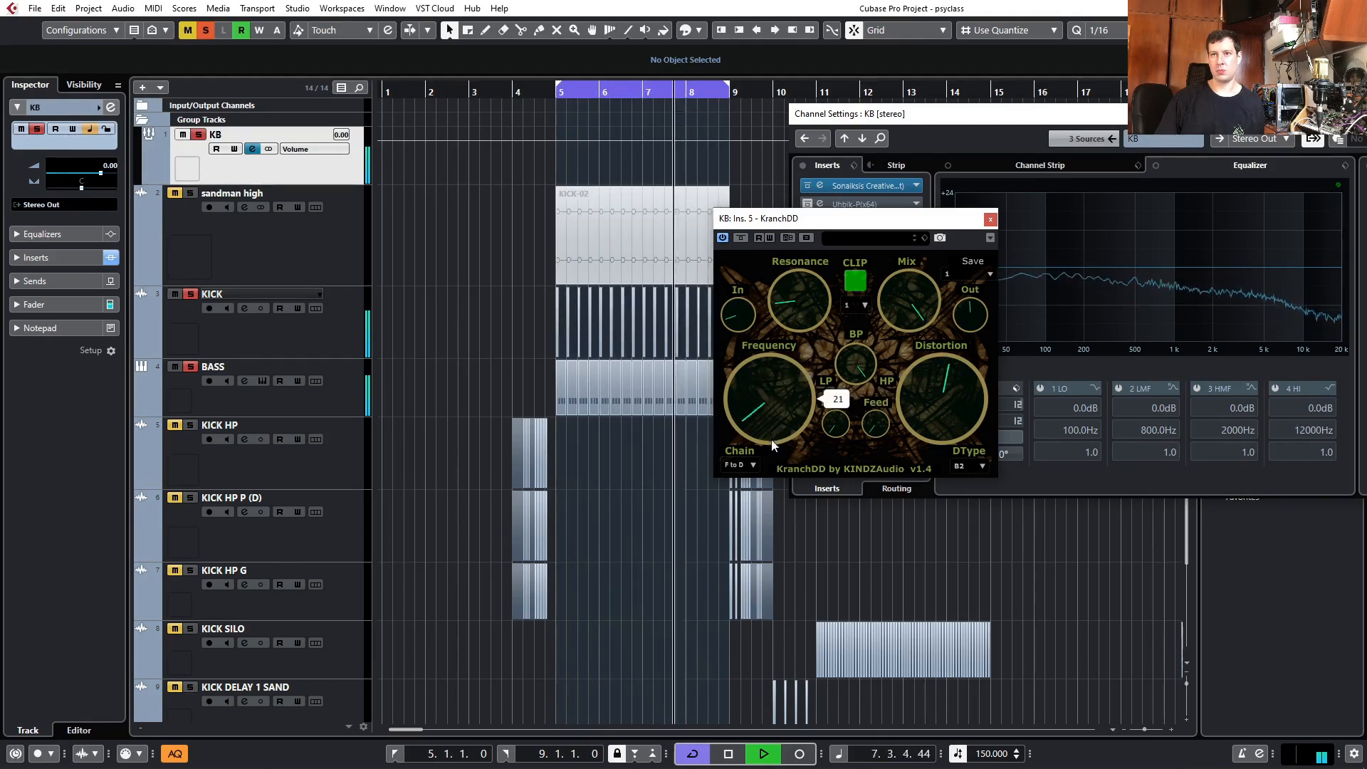
{"action": "left_click_drag", "start_coordinate": [933, 428], "coordinate": [921, 476]}
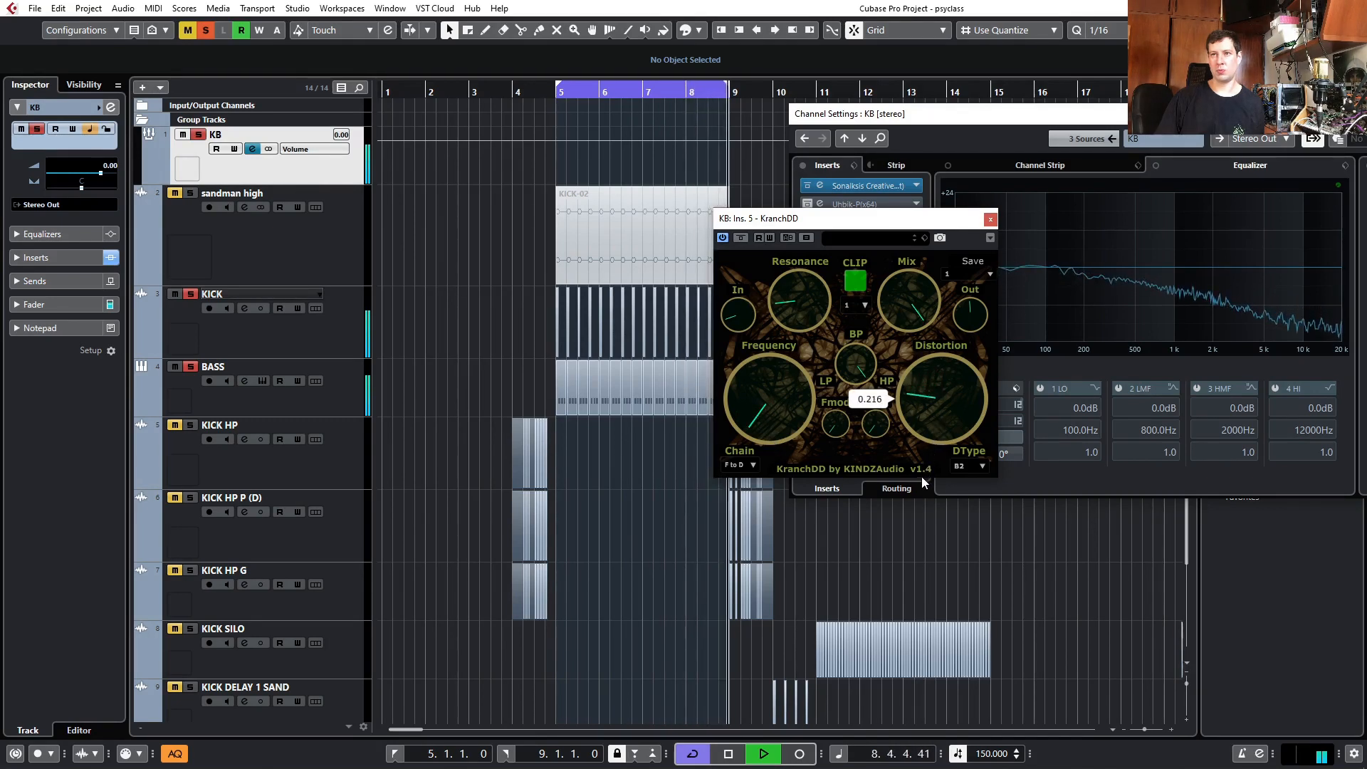
- Switch KranchDD's distortion type to A4, audition frequency and distortion changes, then close and bypass the plug-in
{"action": "left_click", "coordinate": [970, 466]}
{"action": "left_click", "coordinate": [969, 525]}
{"action": "left_click_drag", "start_coordinate": [941, 410], "coordinate": [946, 370]}
{"action": "left_click", "coordinate": [748, 399]}
{"action": "mouse_move", "coordinate": [748, 399]}
{"action": "left_mouse_down"}
{"action": "mouse_move", "coordinate": [750, 383]}
{"action": "mouse_move", "coordinate": [746, 408]}
{"action": "left_mouse_up"}
{"action": "left_click_drag", "start_coordinate": [958, 410], "coordinate": [948, 472]}
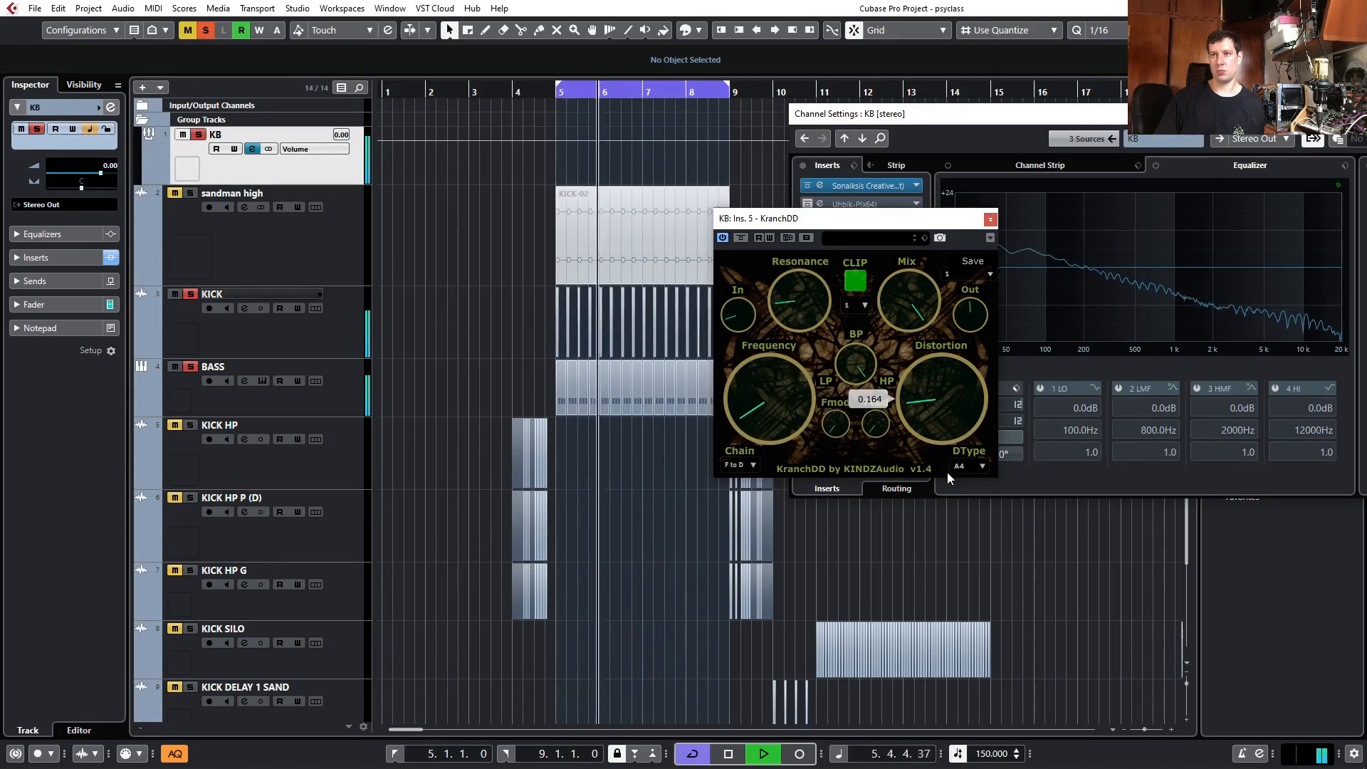
{"action": "key", "text": "space"}
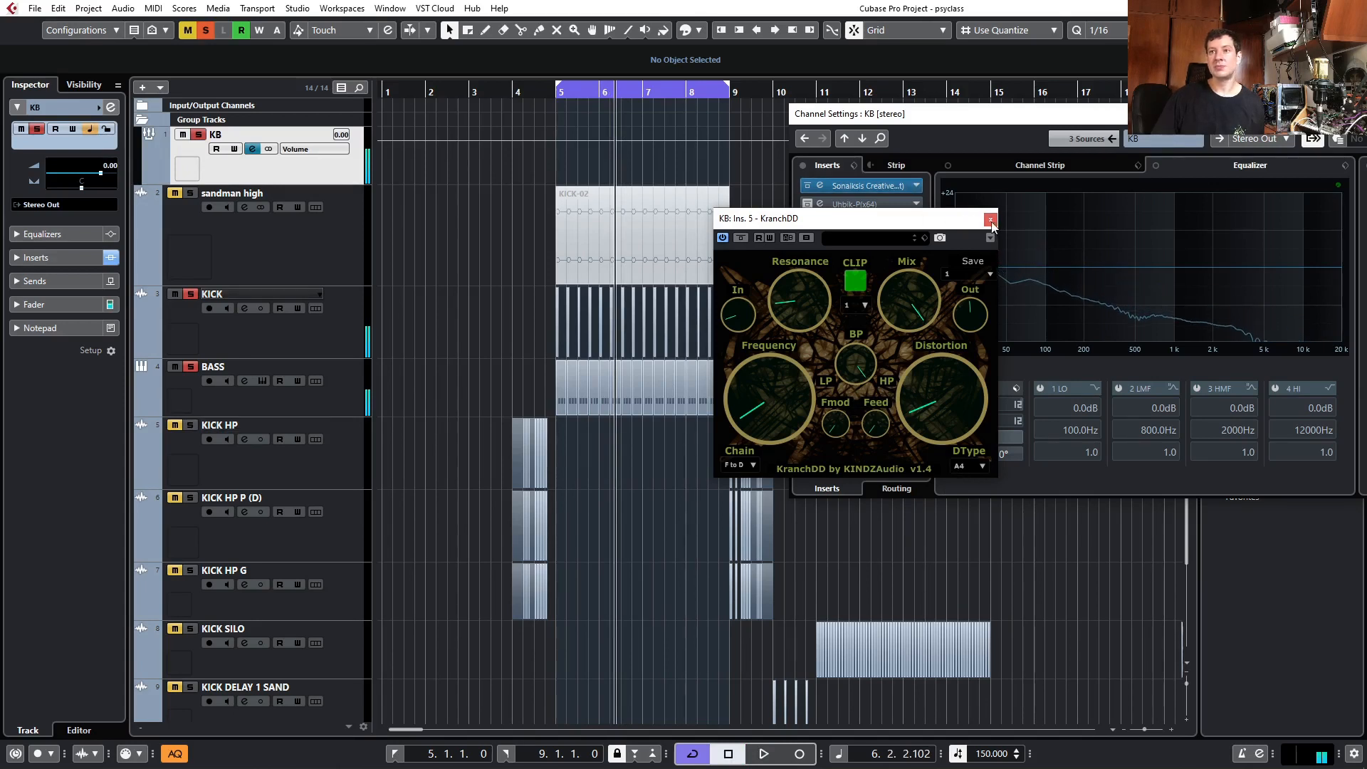
{"action": "left_click", "coordinate": [991, 219]}
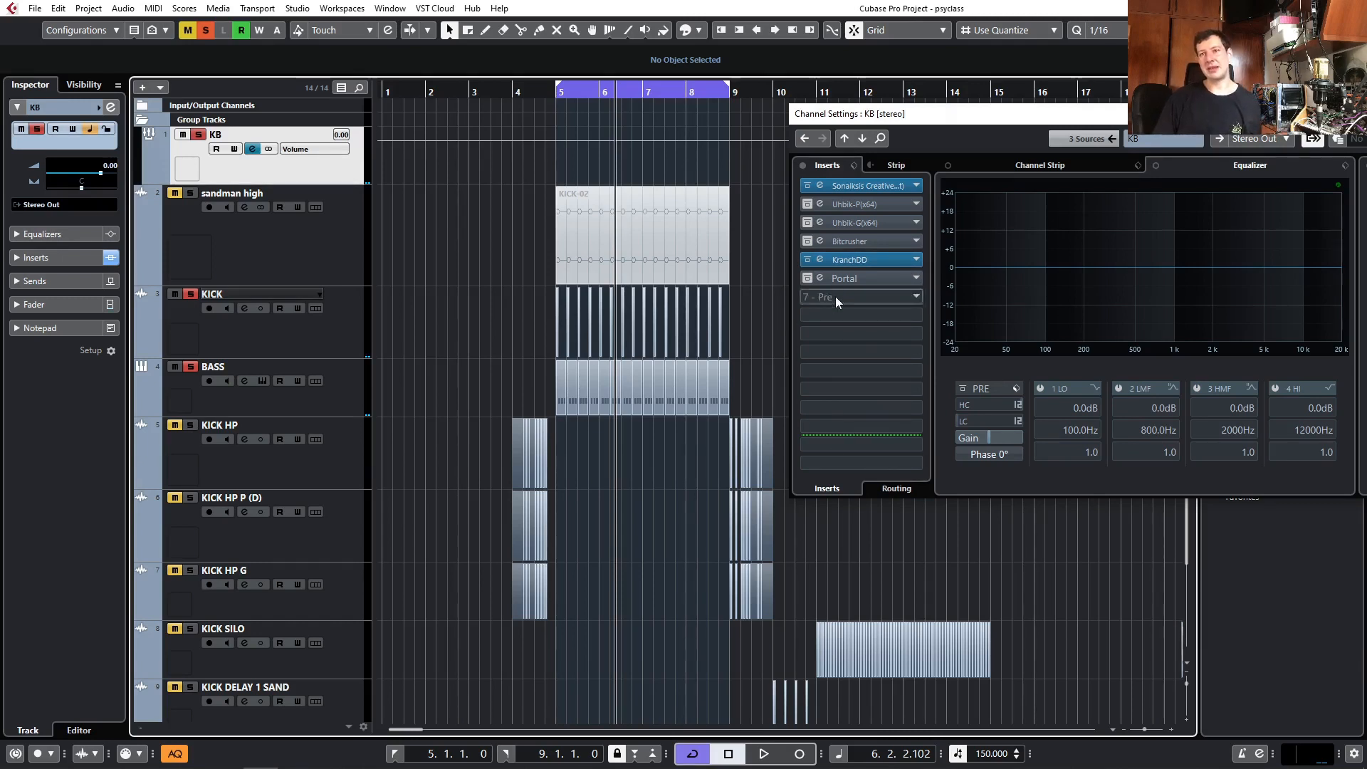
{"action": "left_click", "coordinate": [807, 260]}
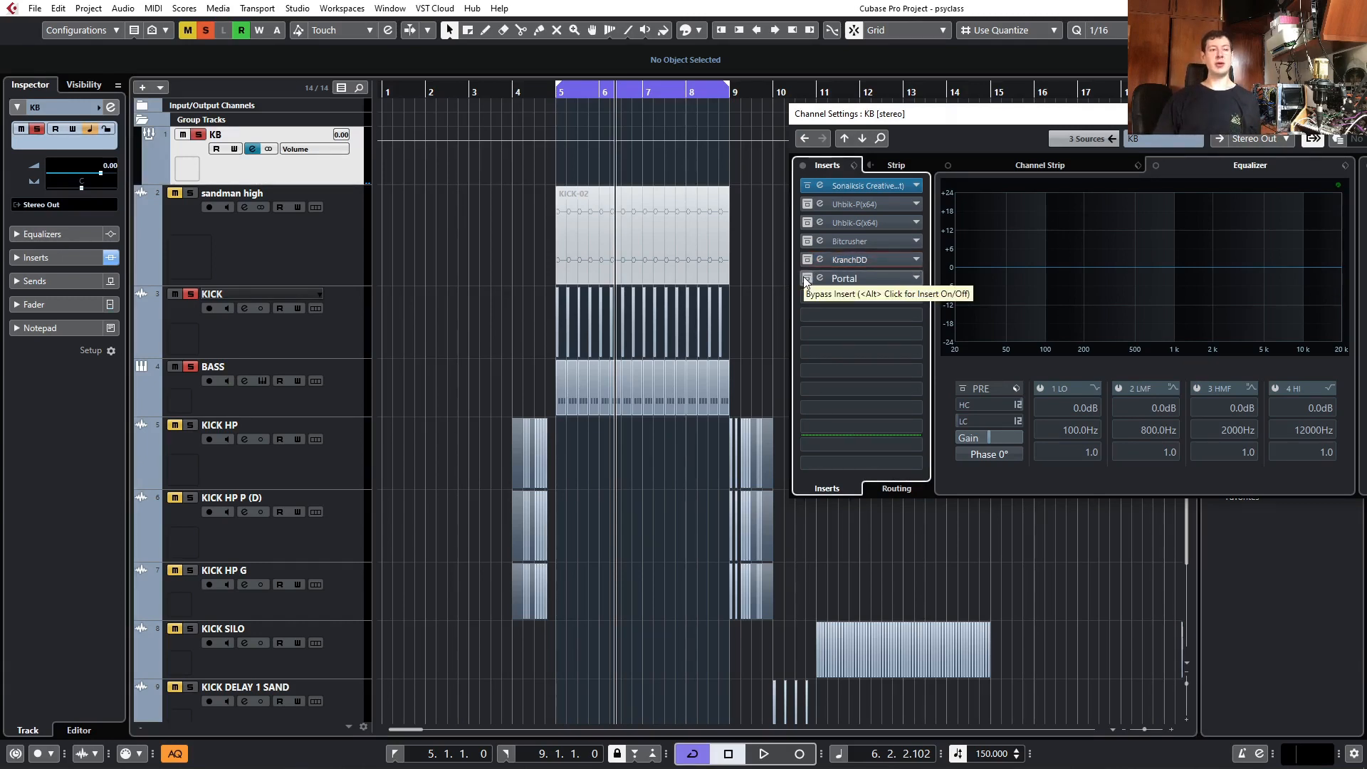
- Enable and open KB's Portal insert, and look through its presets, keeping Skimming loaded
{"action": "left_click", "coordinate": [806, 278]}
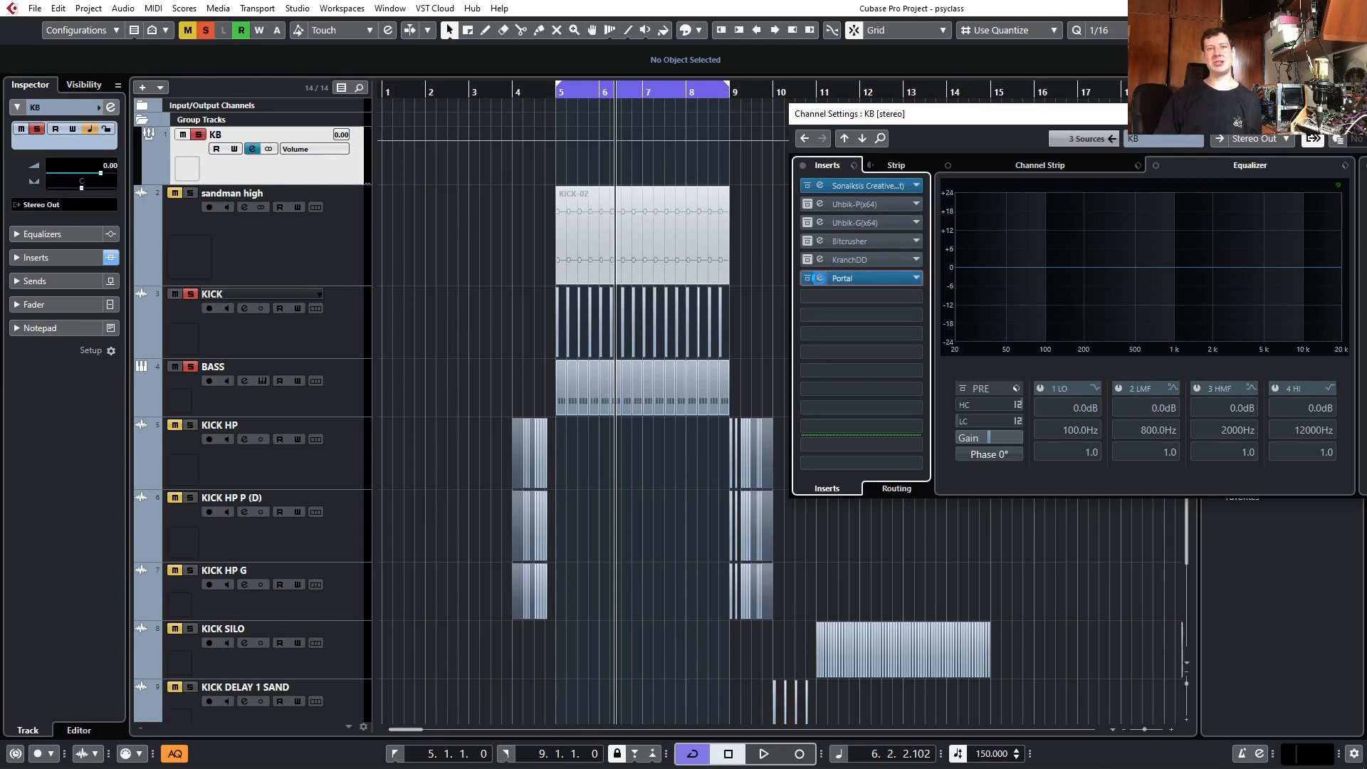
{"action": "left_click", "coordinate": [819, 278]}
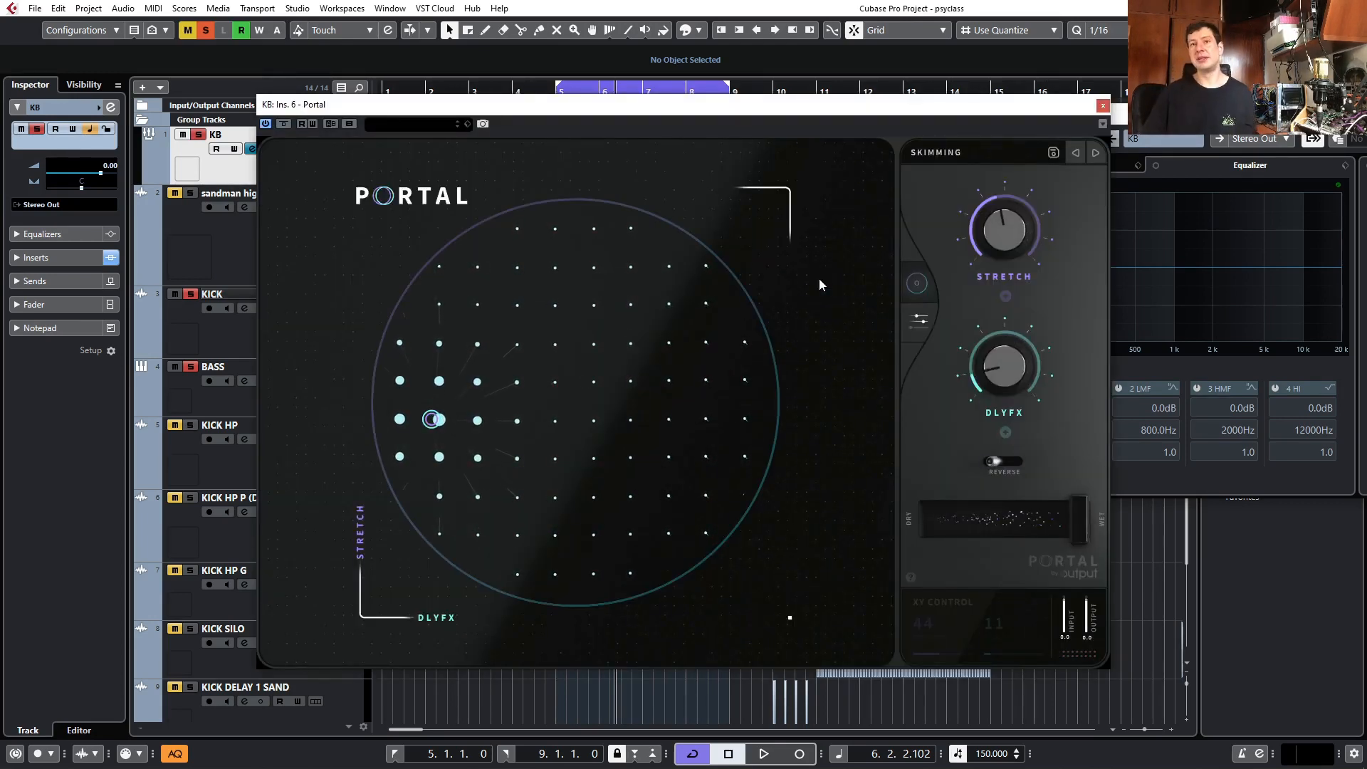
{"action": "left_click", "coordinate": [952, 156]}
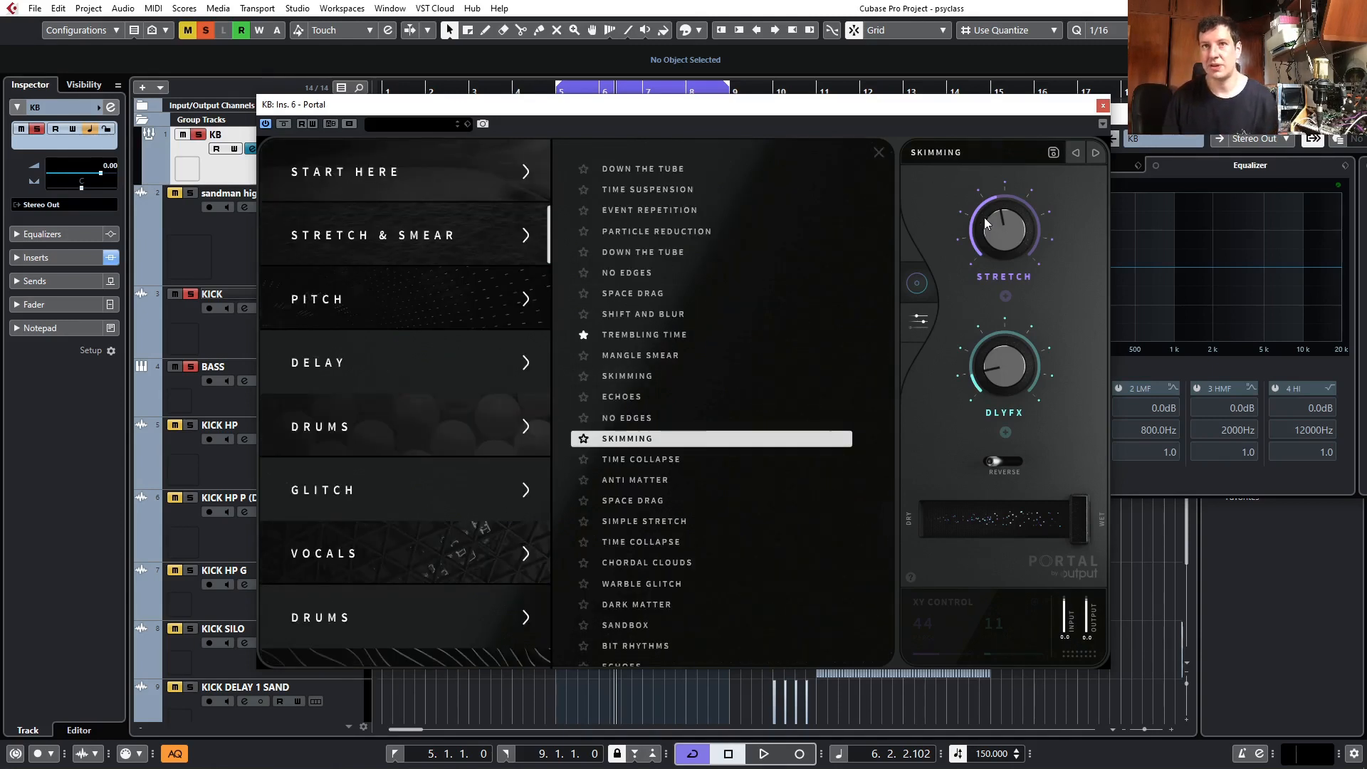
{"action": "left_click", "coordinate": [1008, 155]}
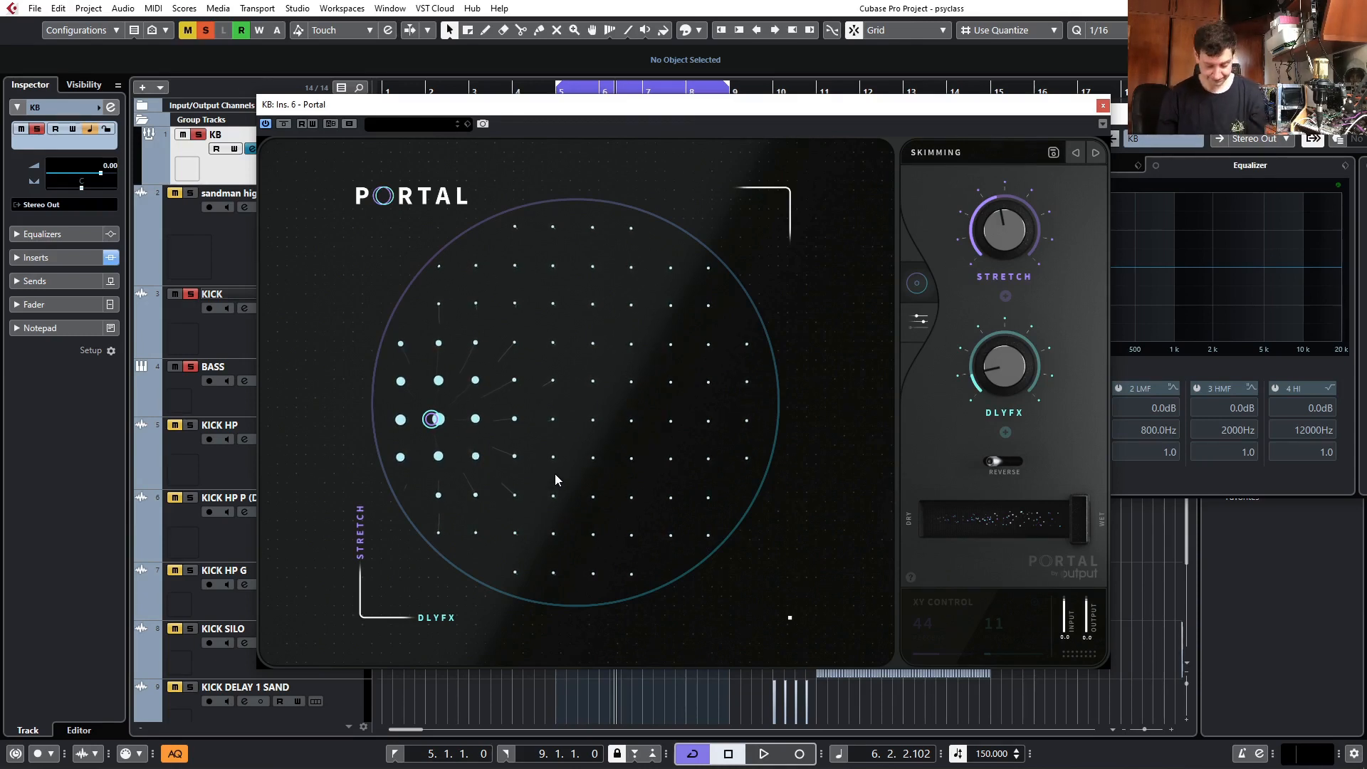
- Audition the loop with Portal's XY control moved to 42% stretch and 28% DLYFX, then close Portal and the channel settings
{"action": "key", "text": "space"}
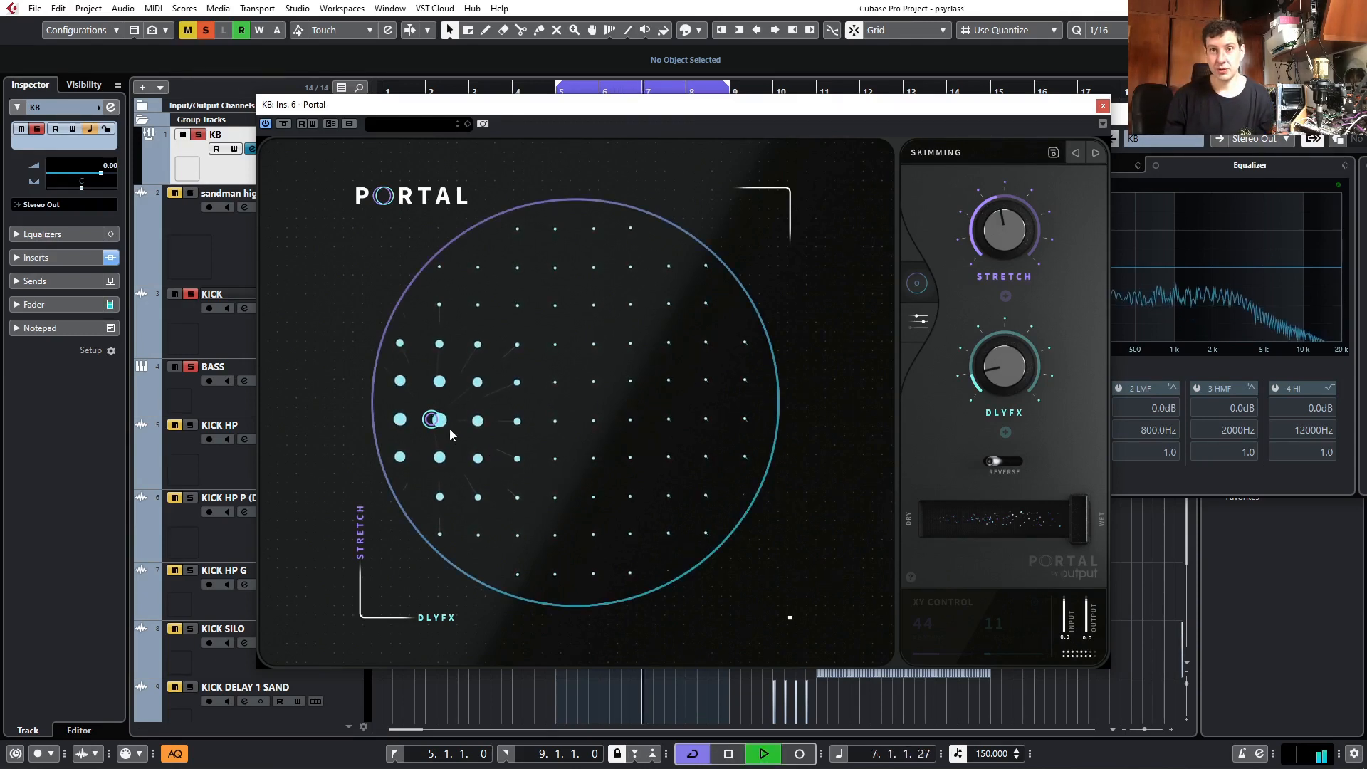
{"action": "left_click_drag", "start_coordinate": [433, 420], "coordinate": [499, 429]}
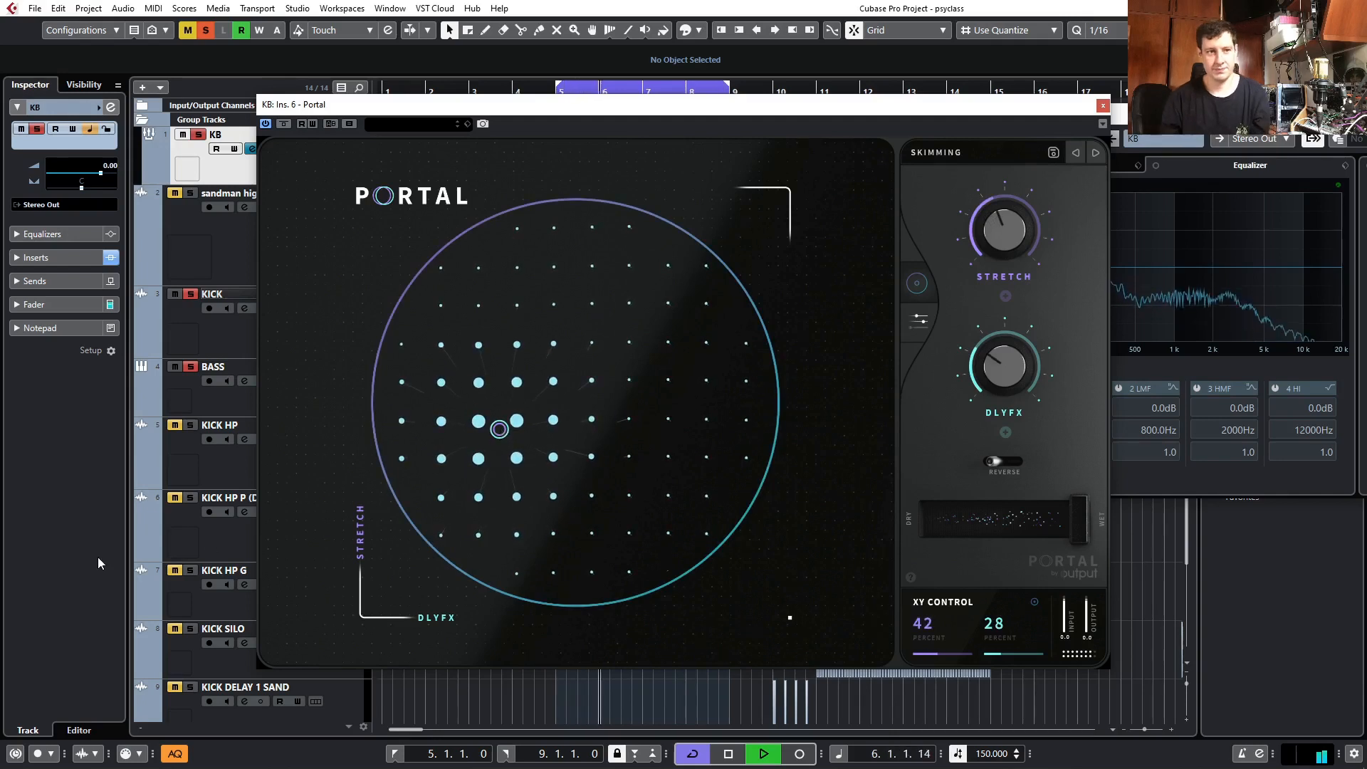
{"action": "key", "text": "space"}
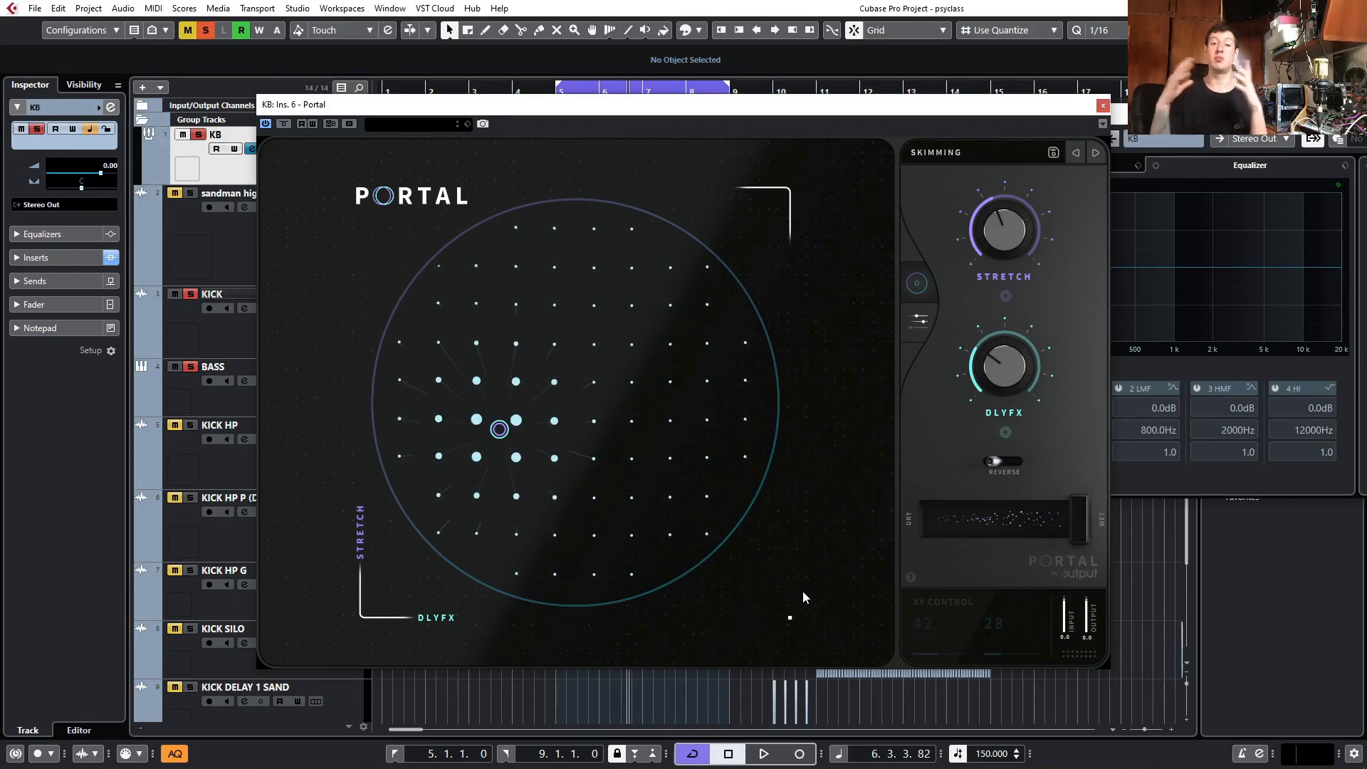
{"action": "left_click", "coordinate": [1103, 106]}
{"action": "left_click_drag", "start_coordinate": [1106, 113], "coordinate": [727, 151]}
{"action": "left_click", "coordinate": [1284, 151]}
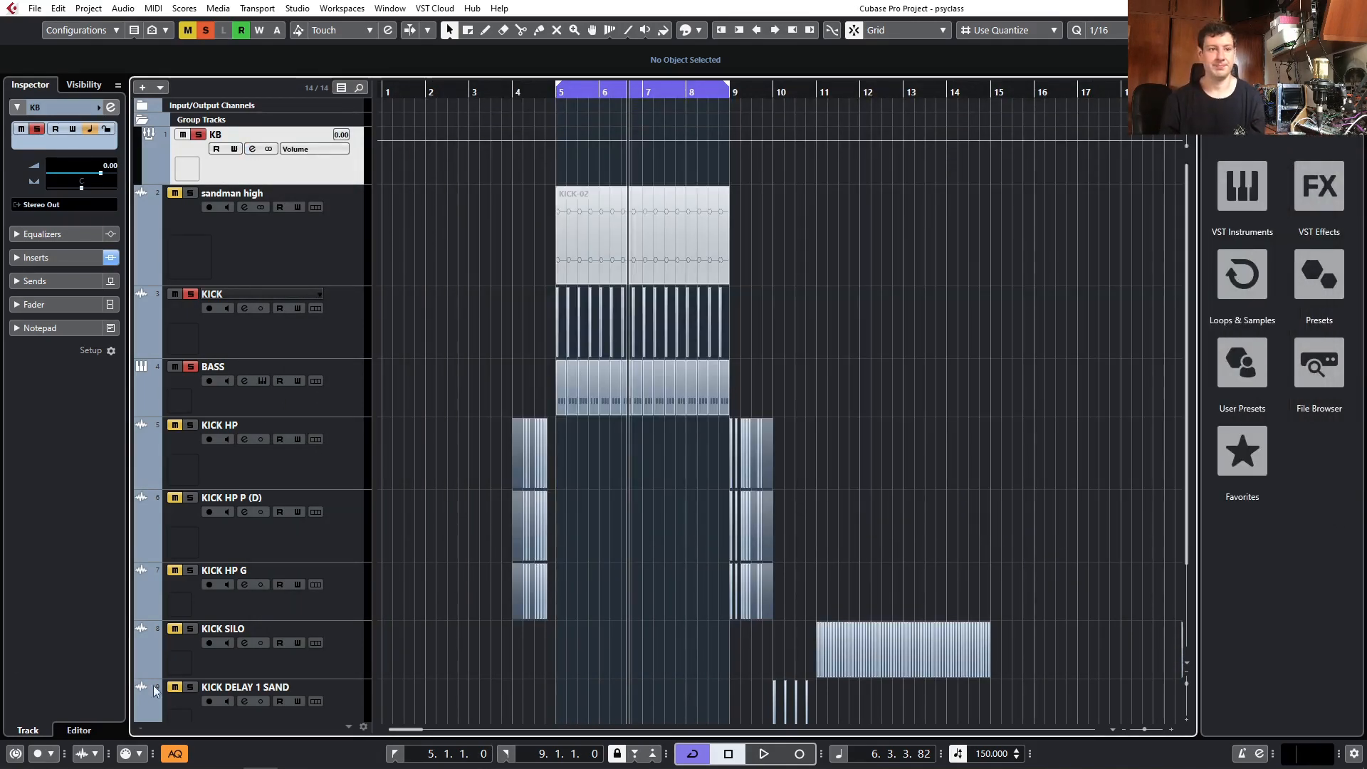